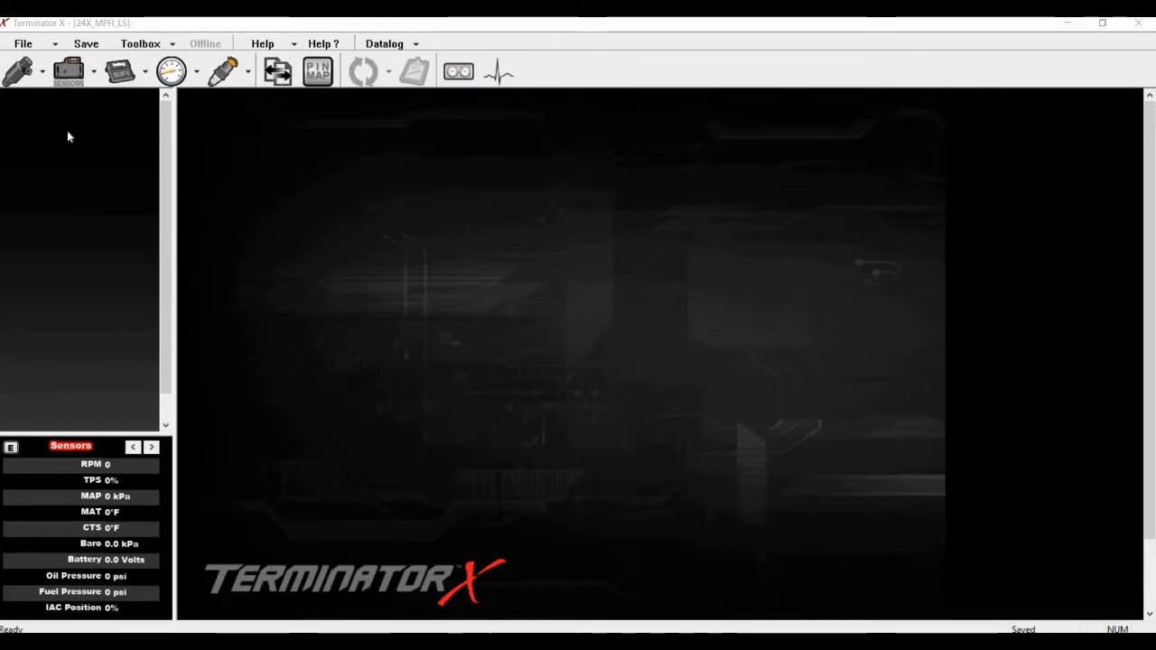
Open the base fuel table and compare its volumetric efficiency view with the fuel flow view in lb/hr.
click(20, 72)
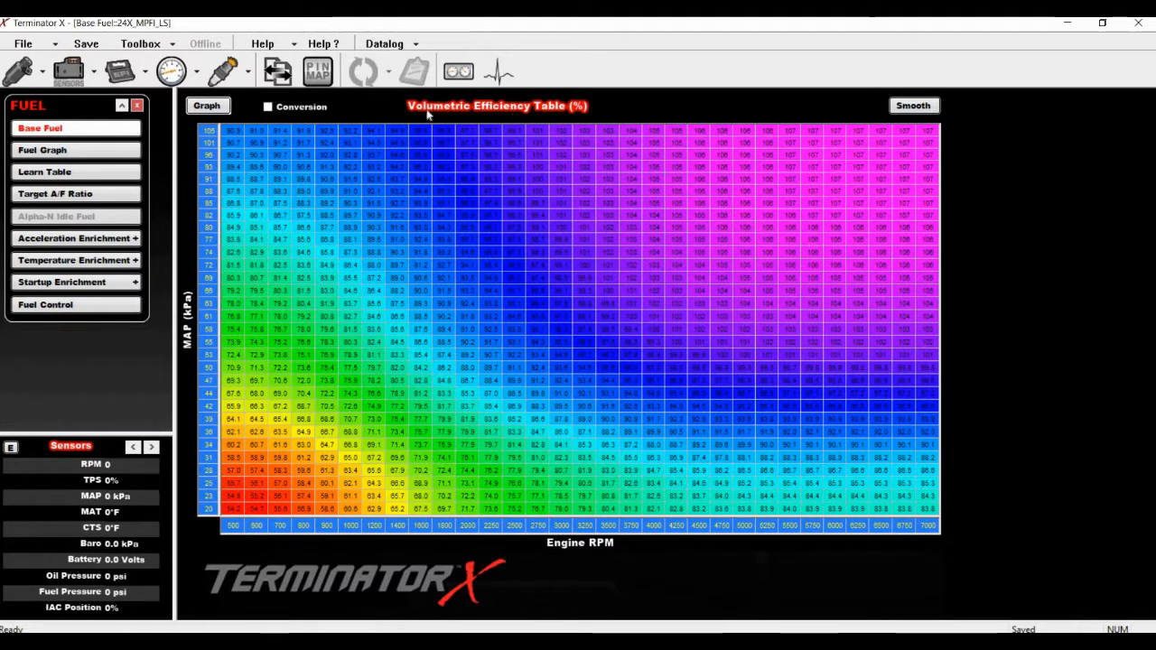
click(268, 107)
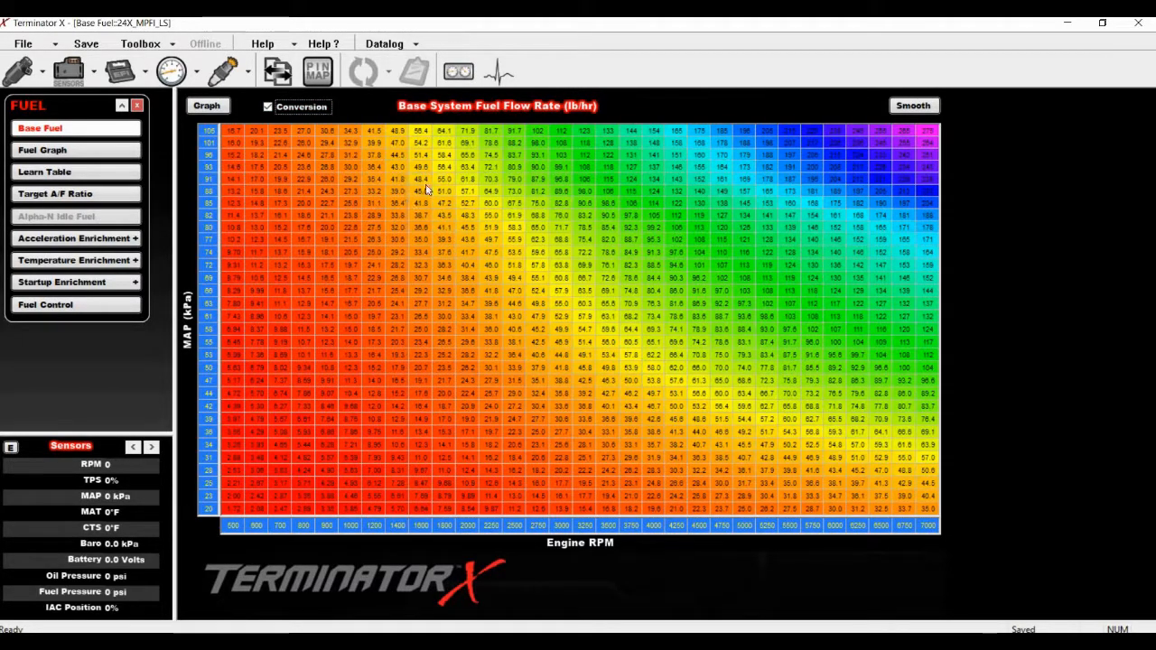
click(269, 108)
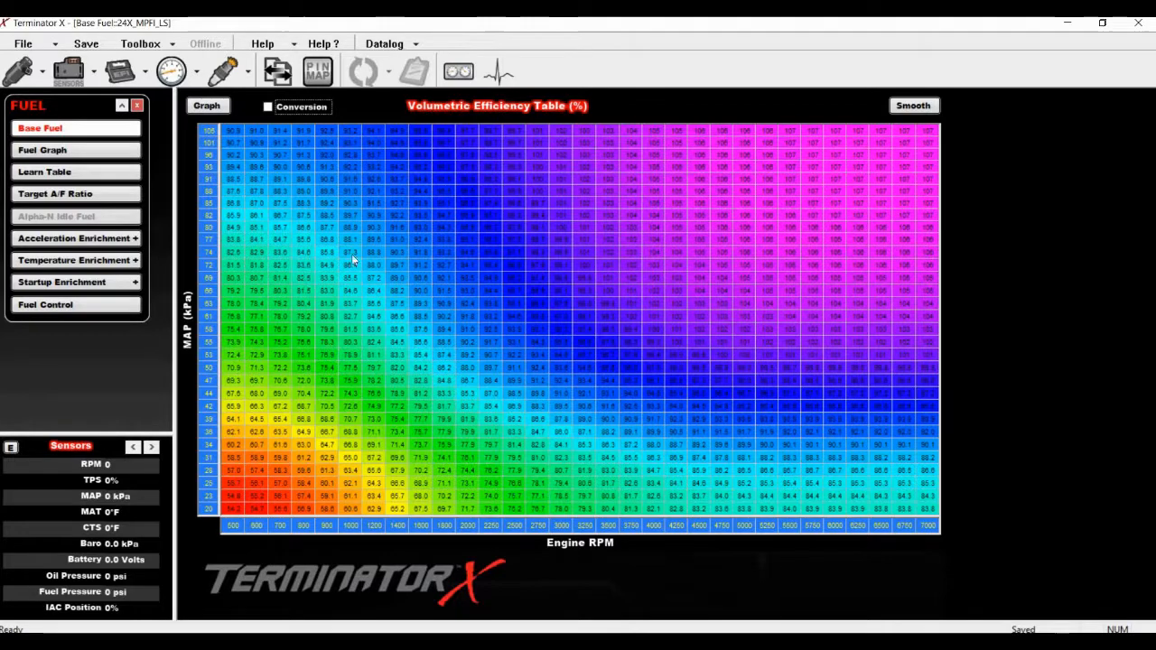
click(268, 107)
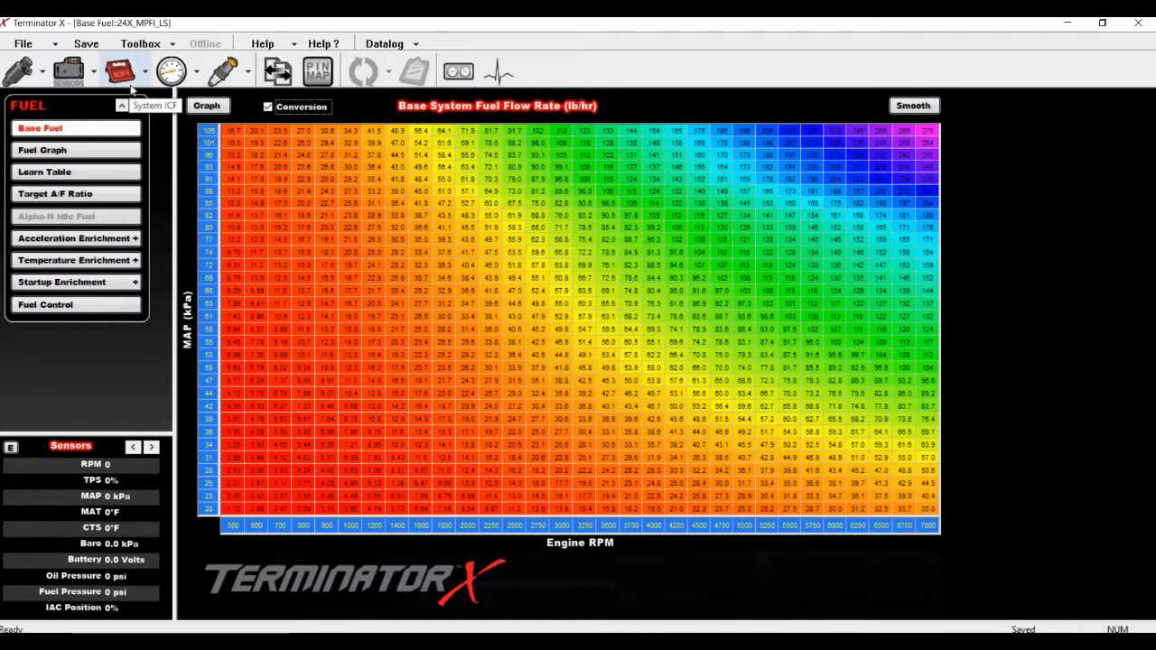
click(268, 107)
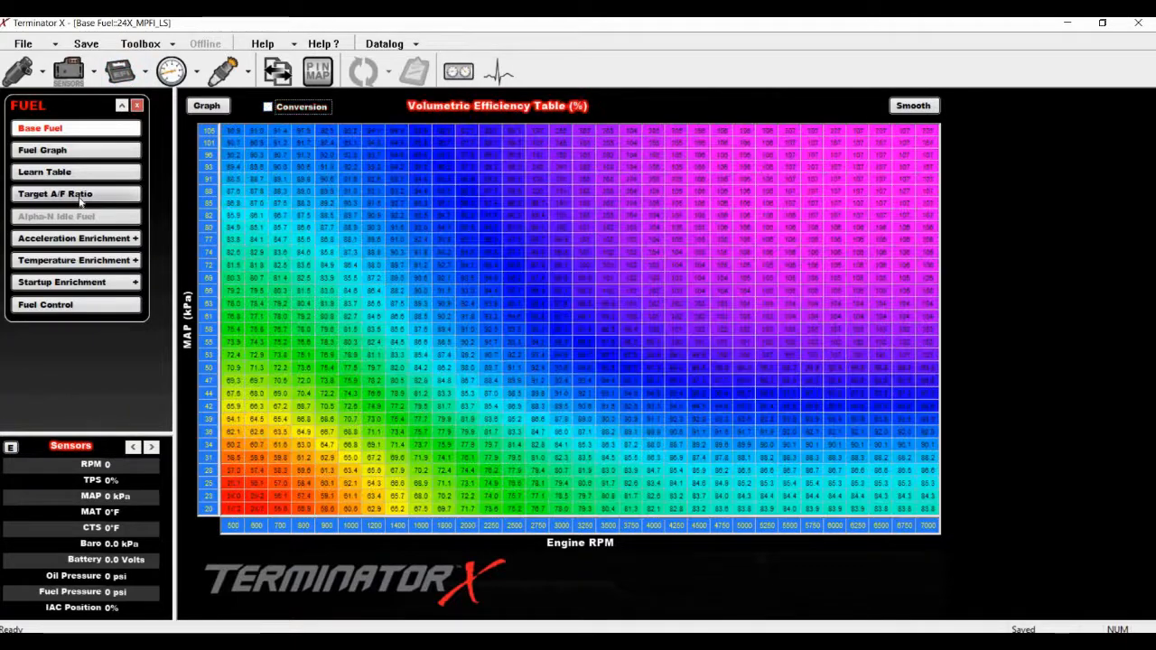
Examine the 3D base fuel graph against the base fuel table, and bring up the learn table.
click(58, 154)
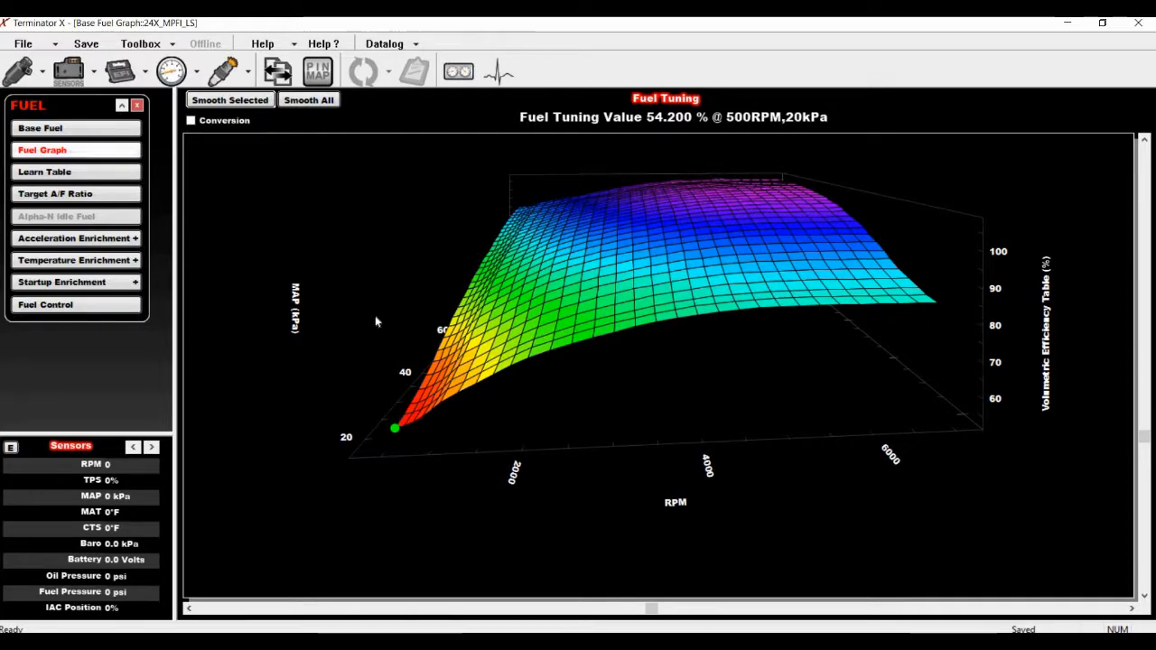
click(99, 130)
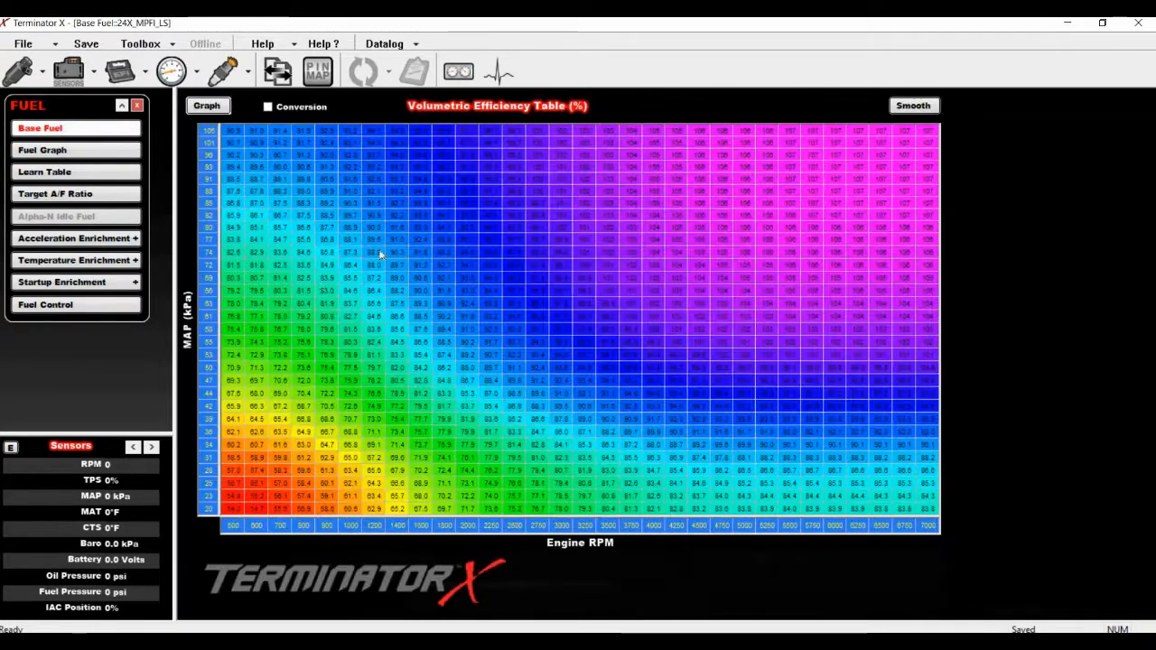
click(45, 171)
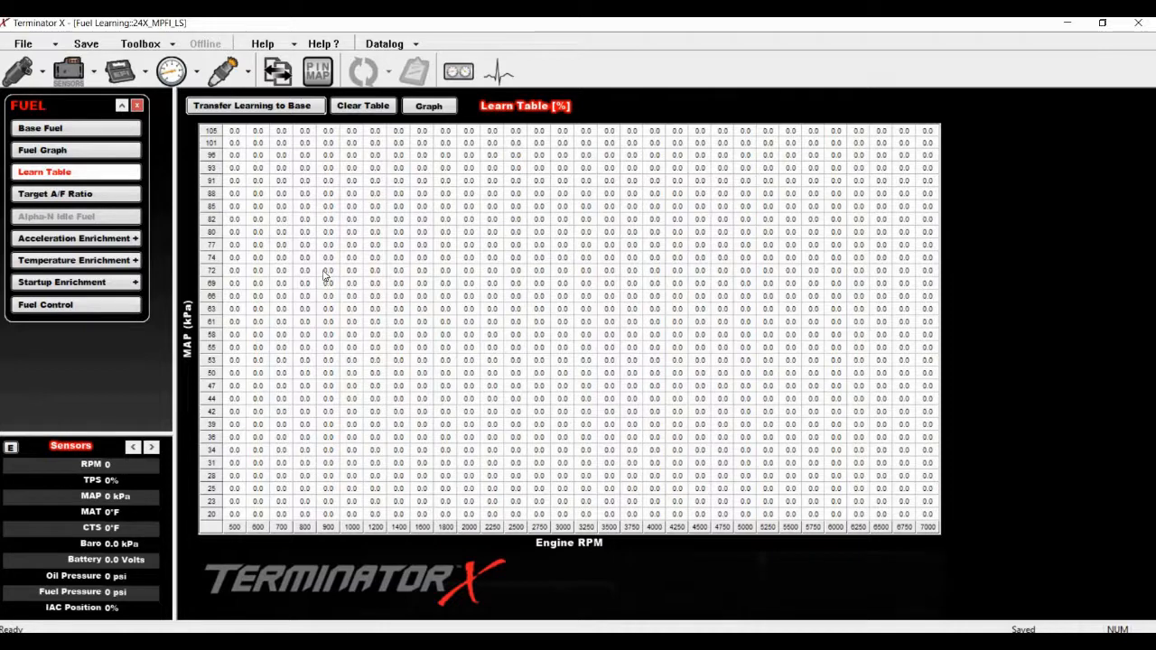
Set the target air/fuel ratio type to 2D Table.
click(94, 201)
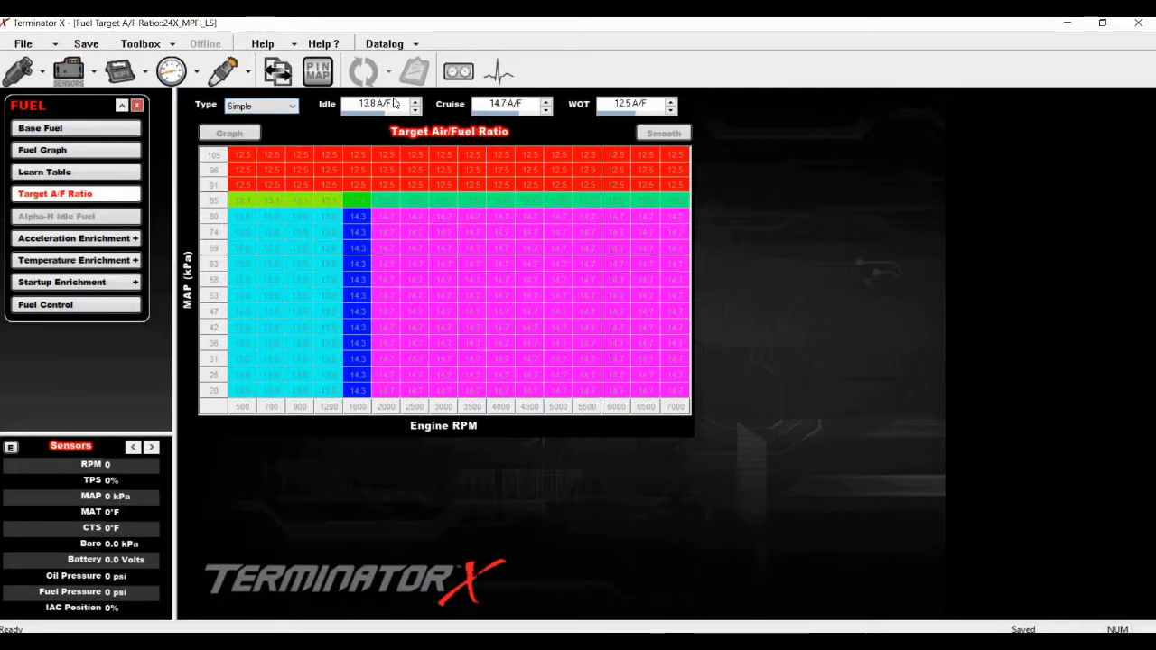
click(276, 109)
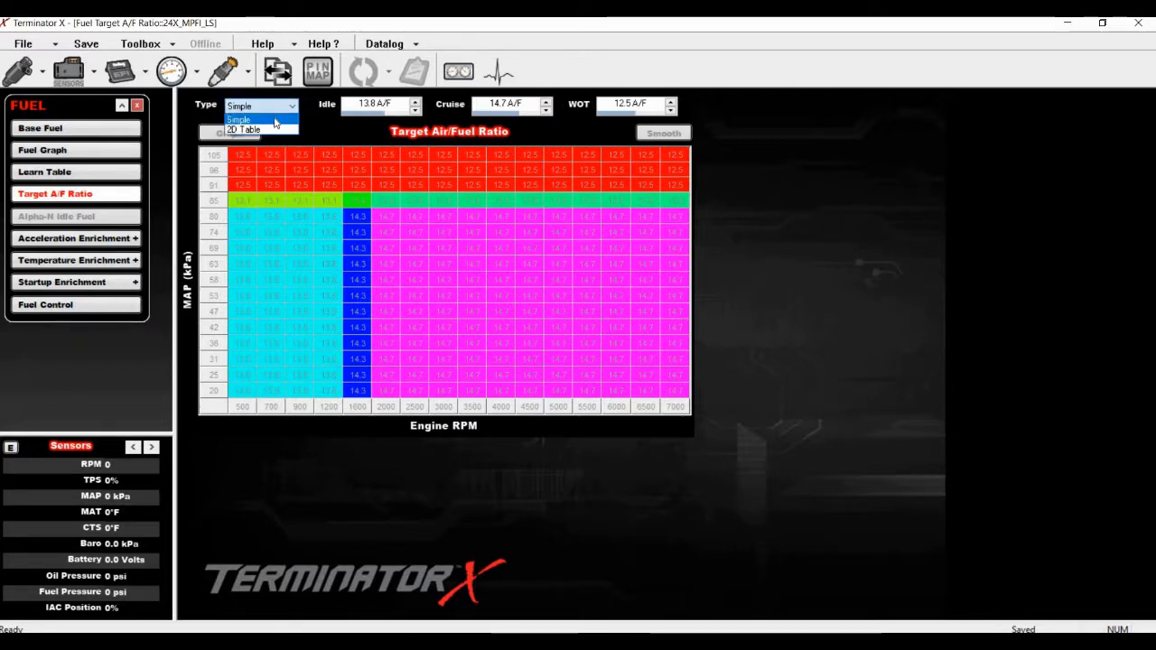
click(273, 130)
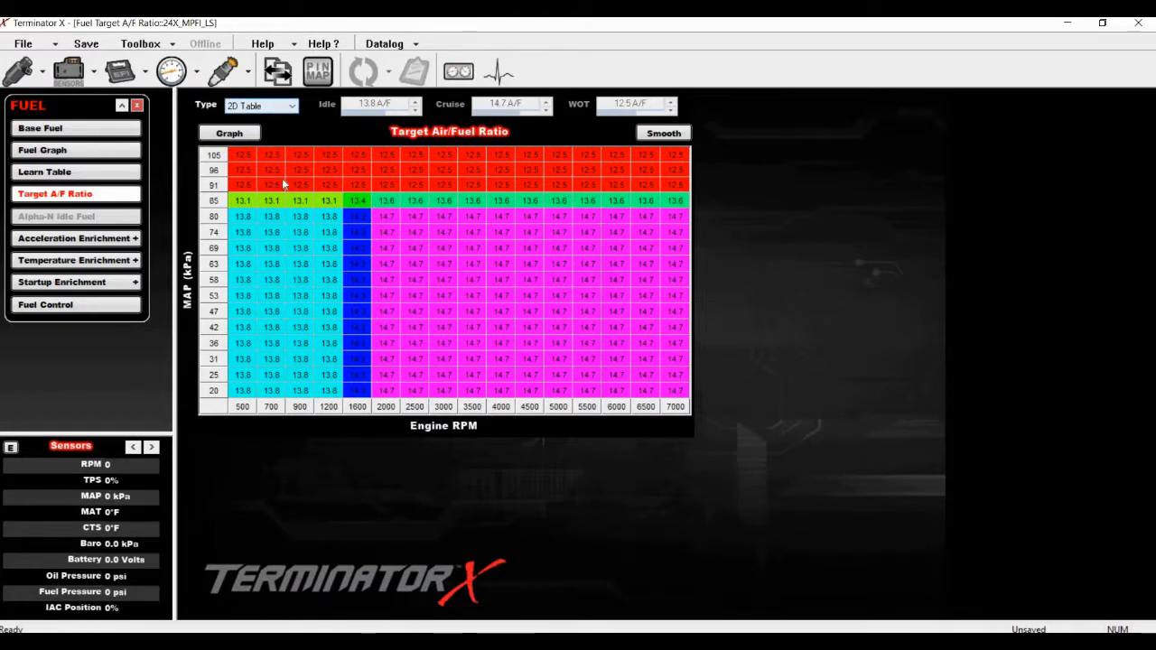
click(284, 108)
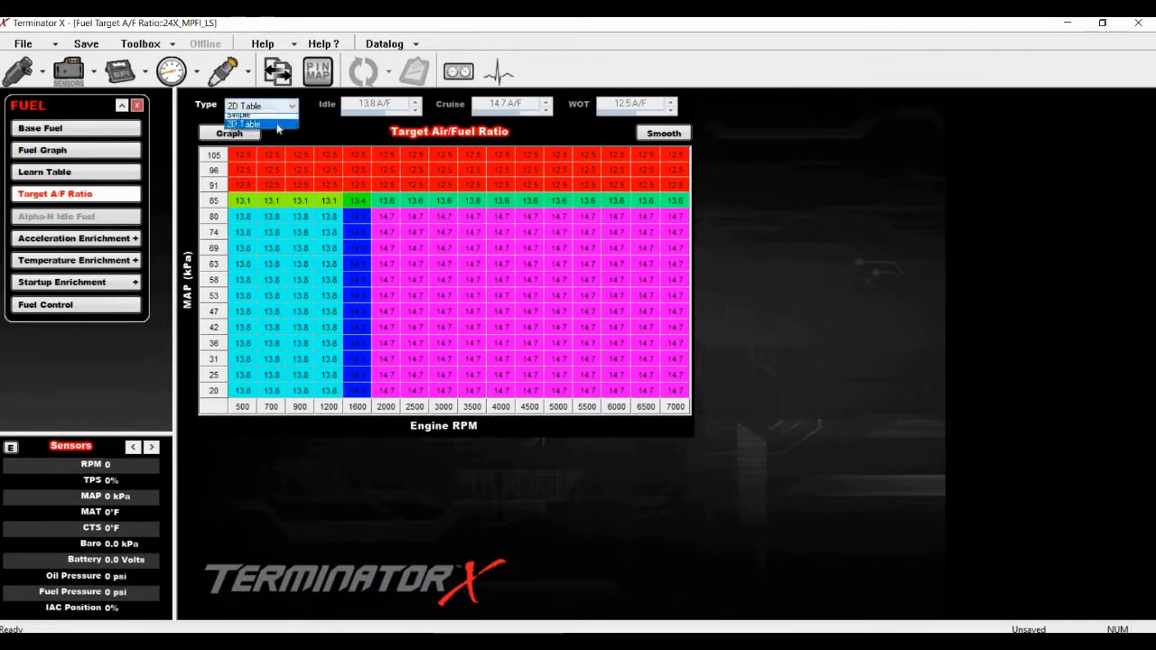
click(279, 183)
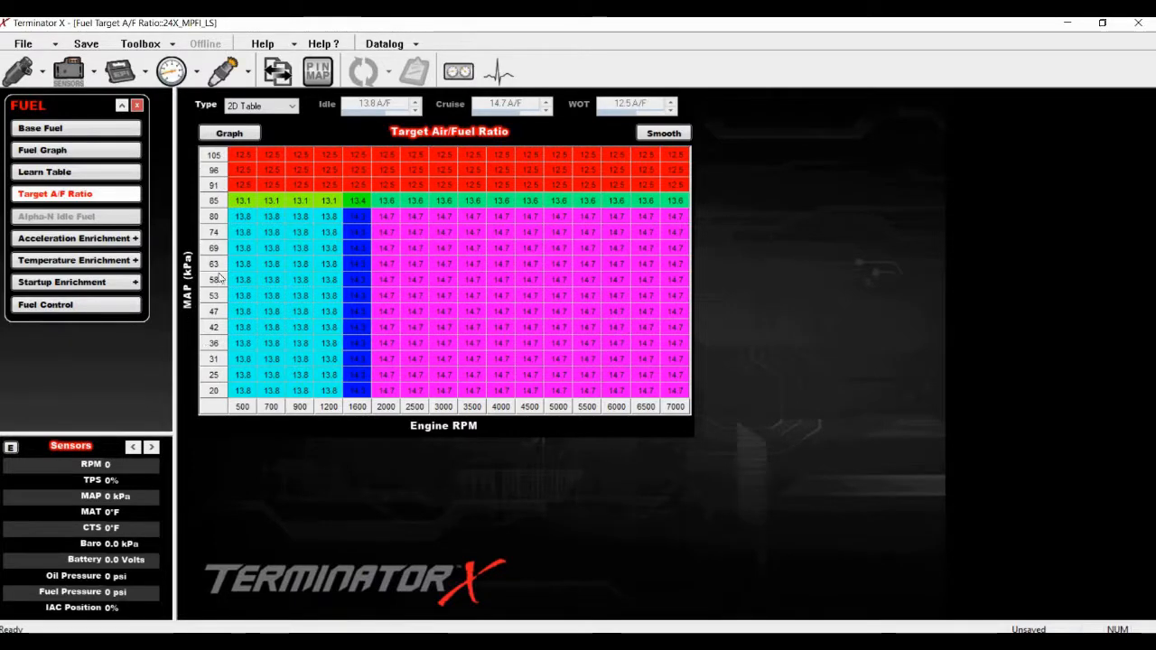
Change the top three MAP axis values of the base fuel table to 95, 94 and 94 kPa, and check the target A/F table's axis.
click(53, 130)
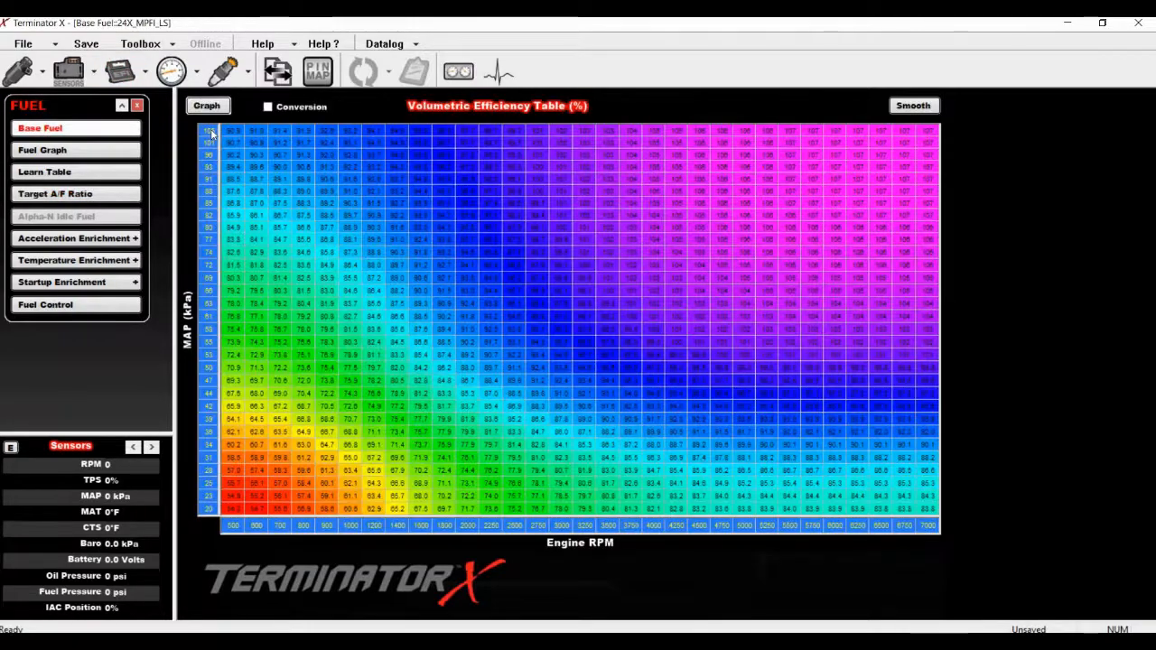
click(210, 169)
click(212, 133)
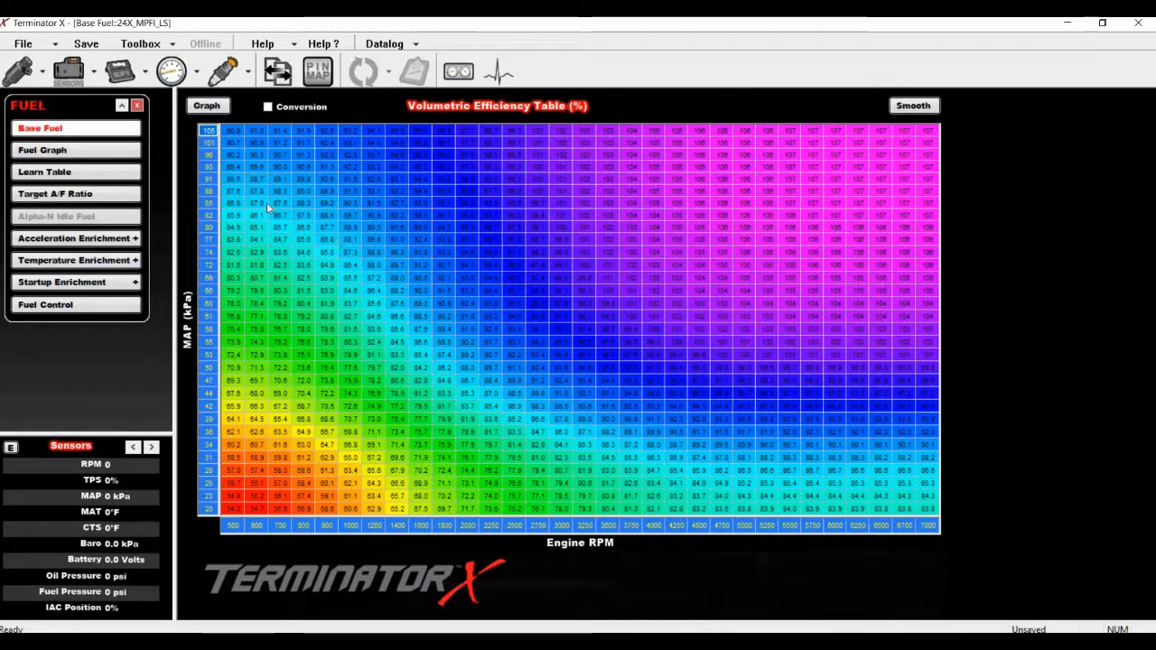
click(209, 144)
click(209, 132)
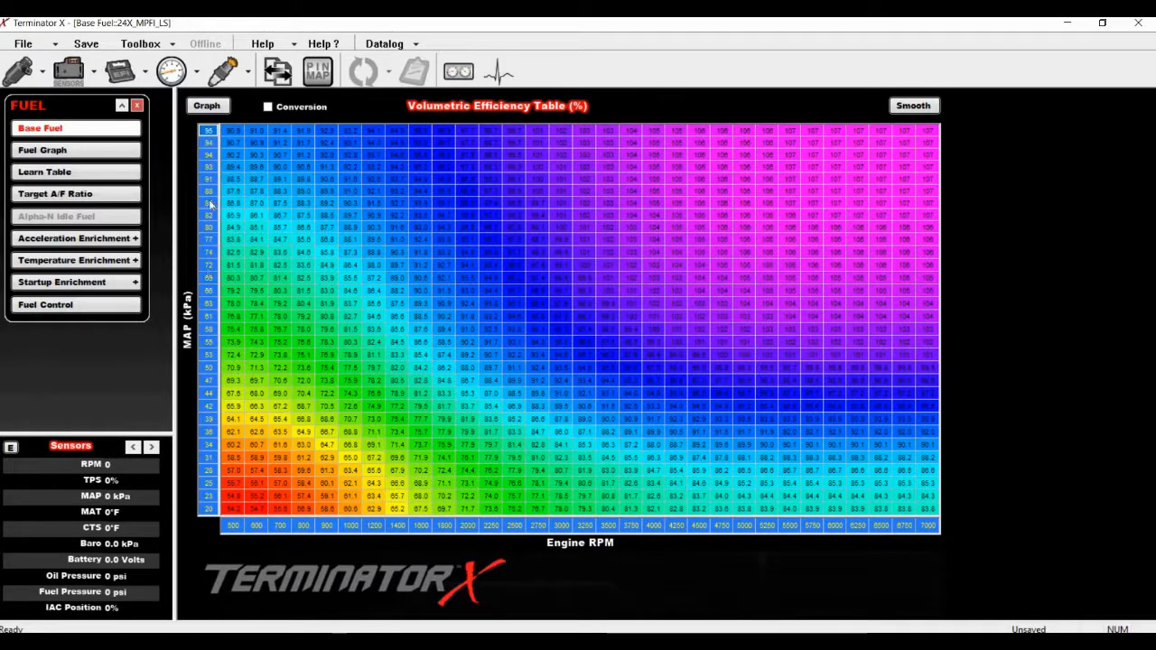
click(89, 198)
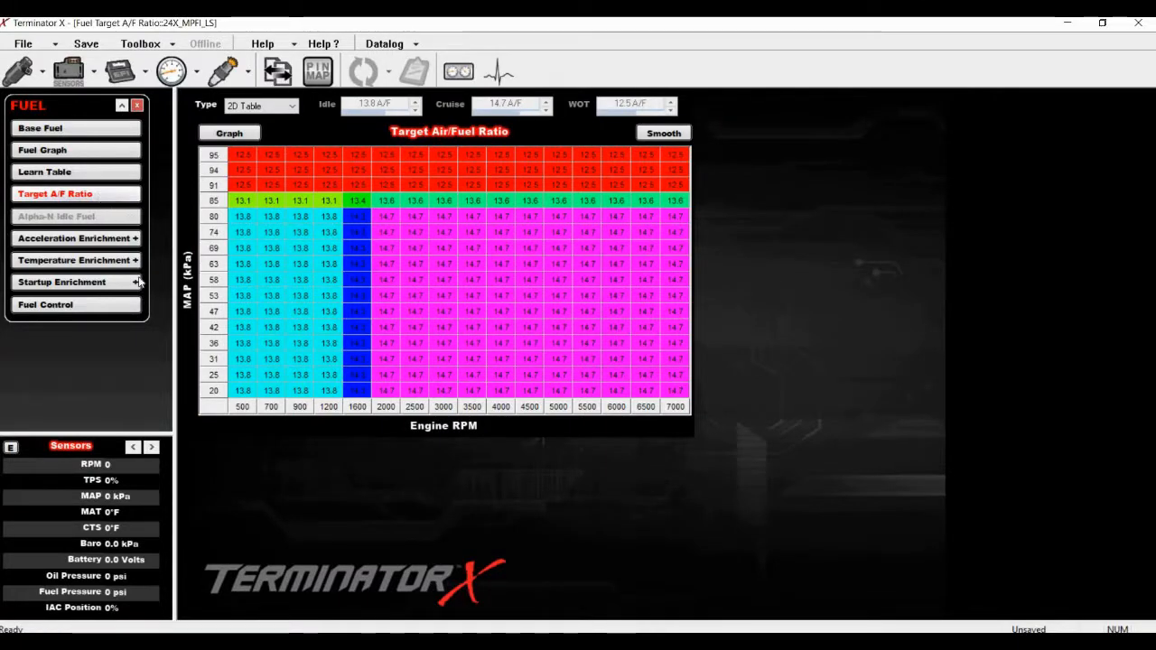
Review acceleration enrichment against TPS and MAP rate of change, comparing it with the base fuel table.
click(76, 242)
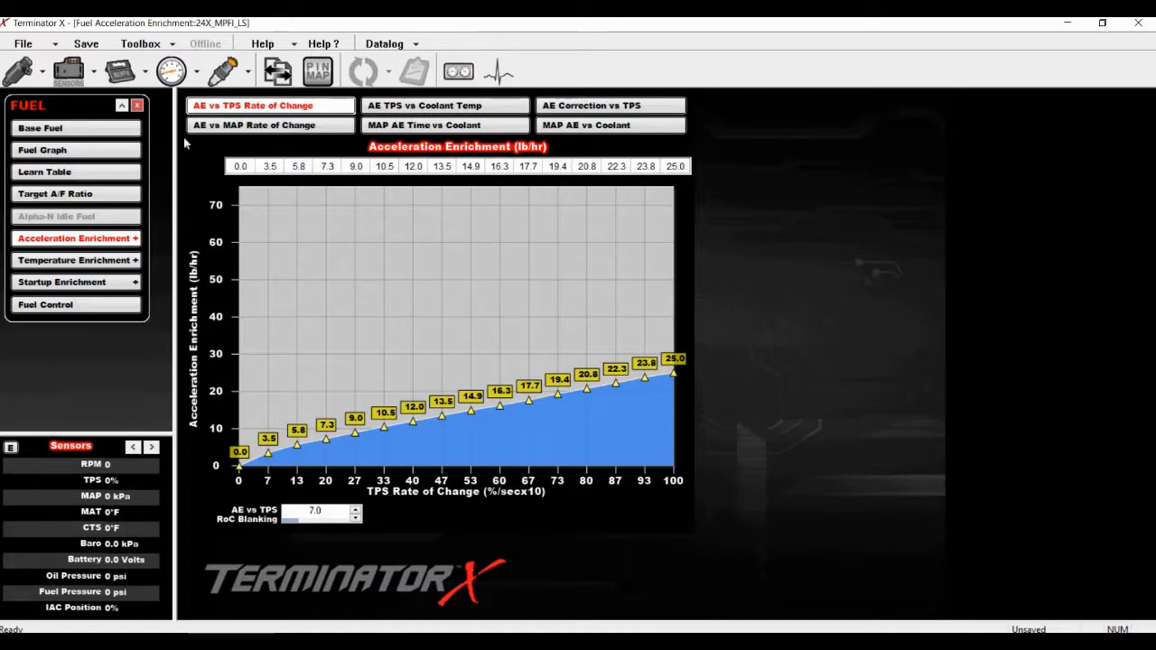
click(90, 131)
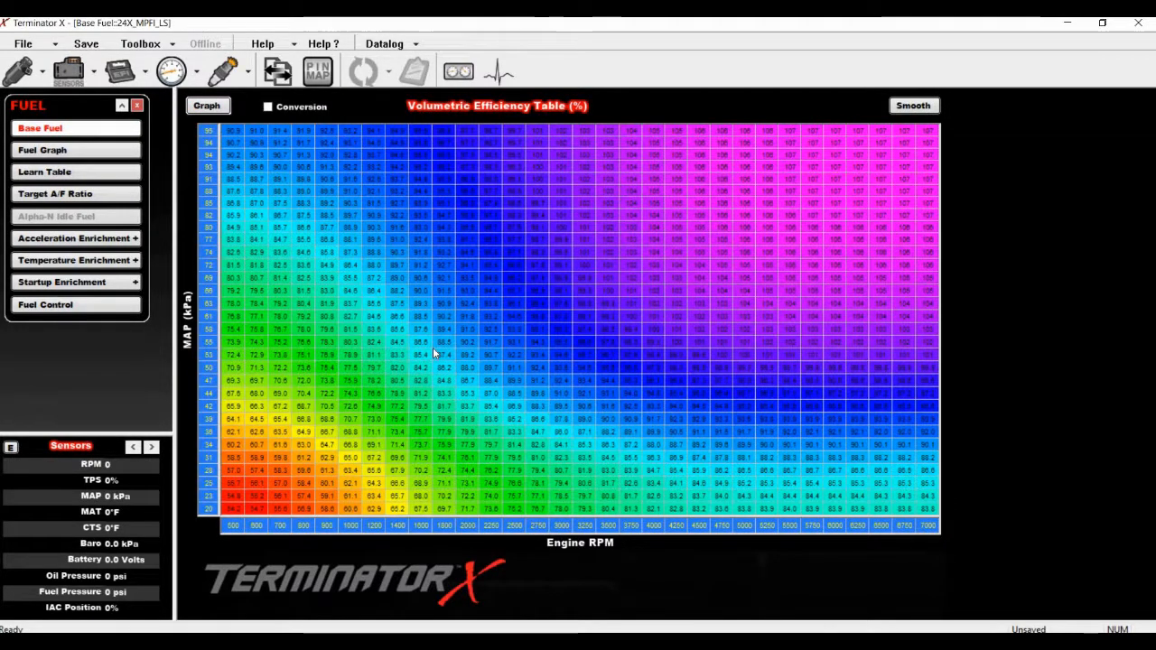
click(76, 239)
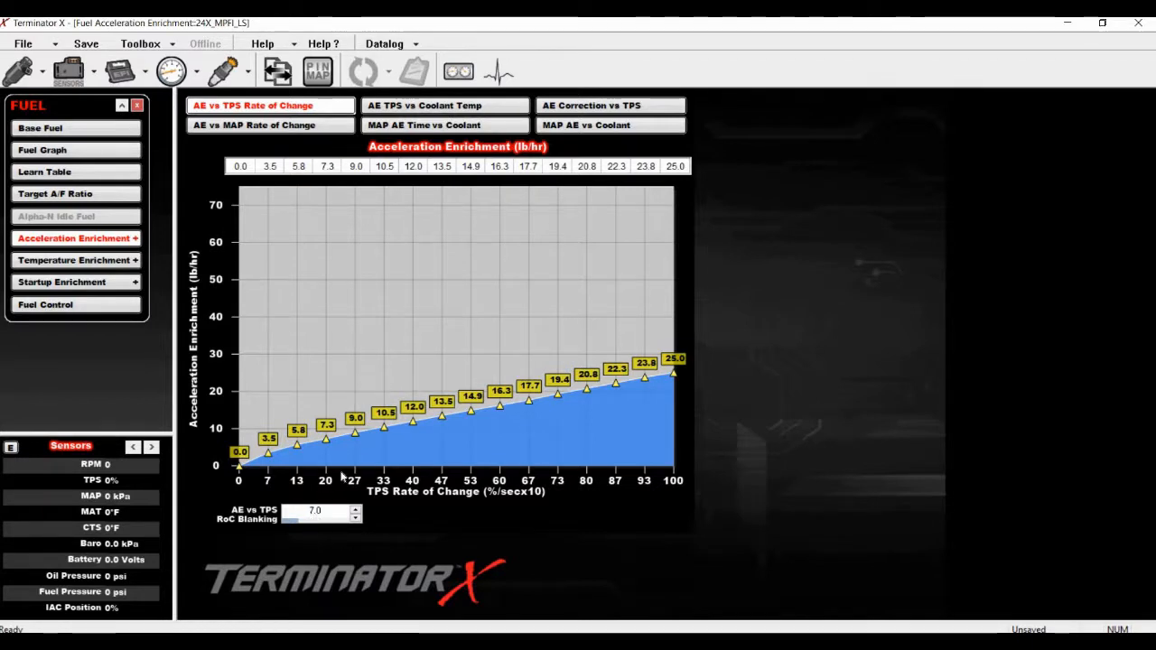
click(341, 128)
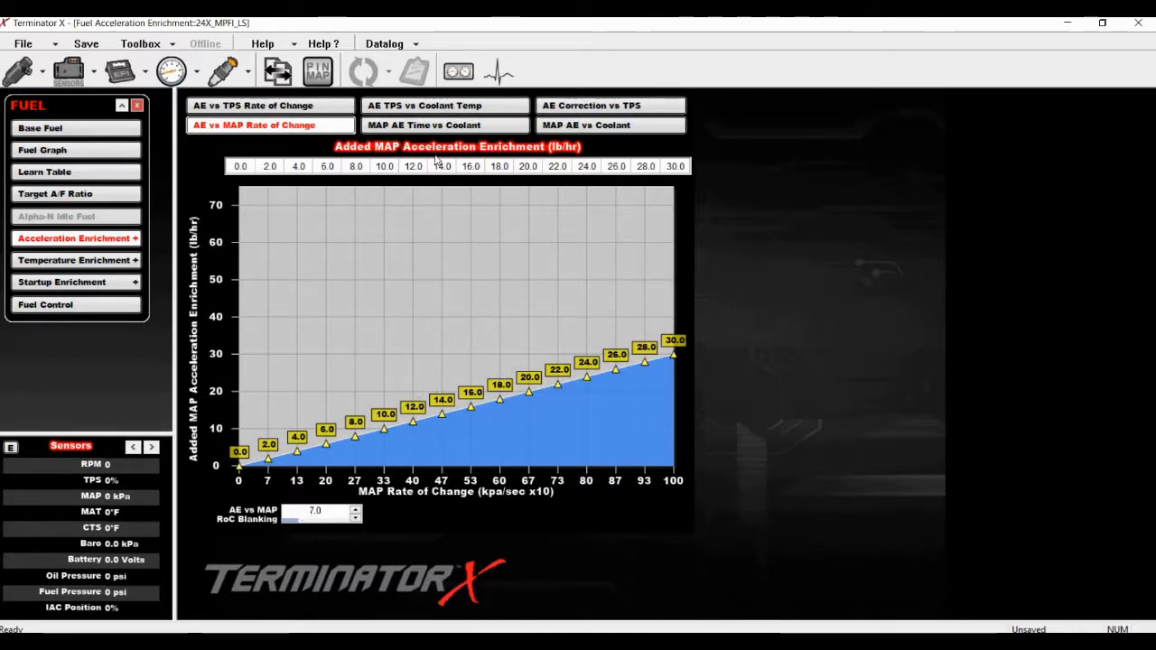
Examine the acceleration enrichment curves for TPS versus coolant temperature, correction versus TPS, MAP decay time versus coolant and MAP enrichment versus coolant.
click(448, 107)
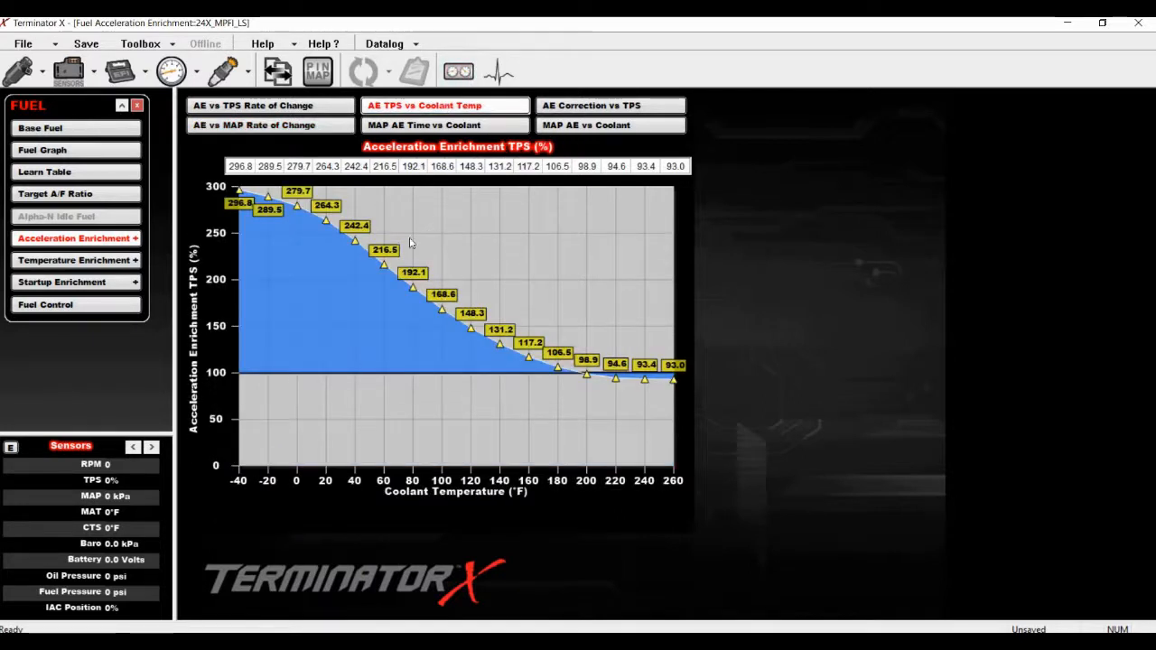
mouse_move(357, 242)
mouse_move(508, 349)
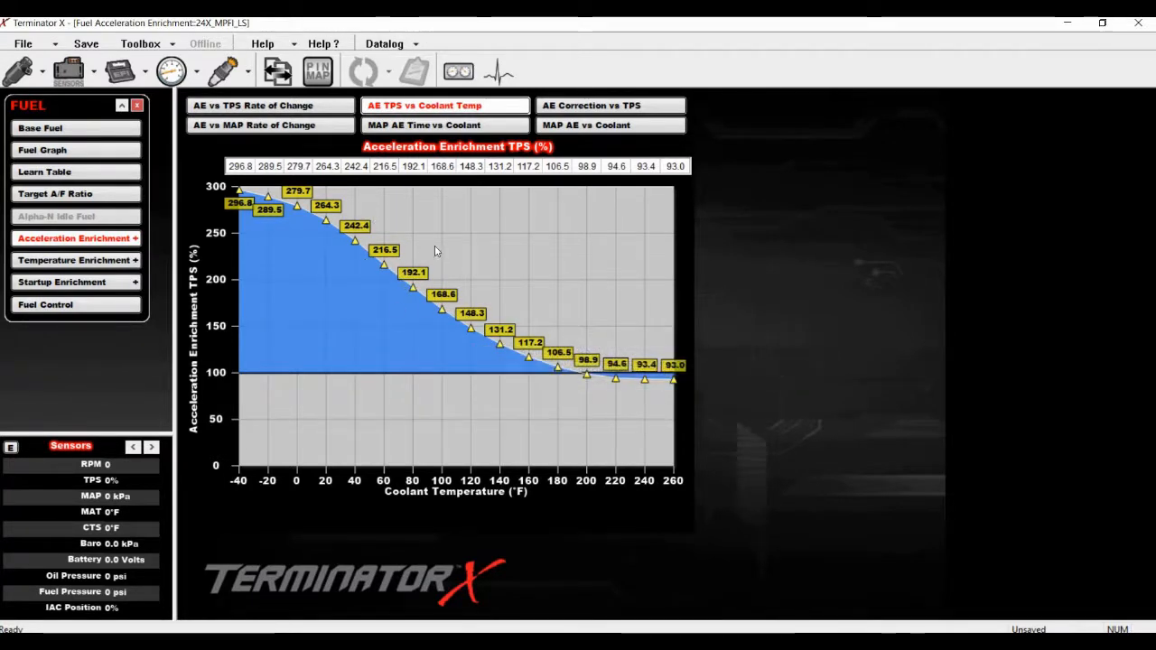
click(586, 107)
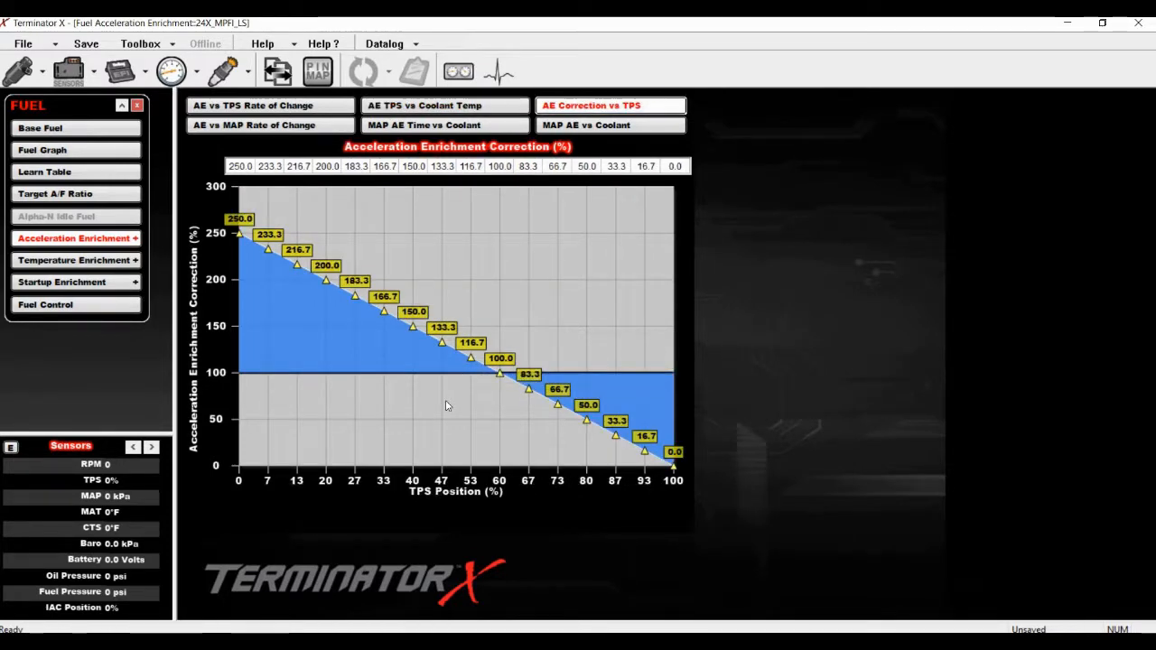
mouse_move(504, 380)
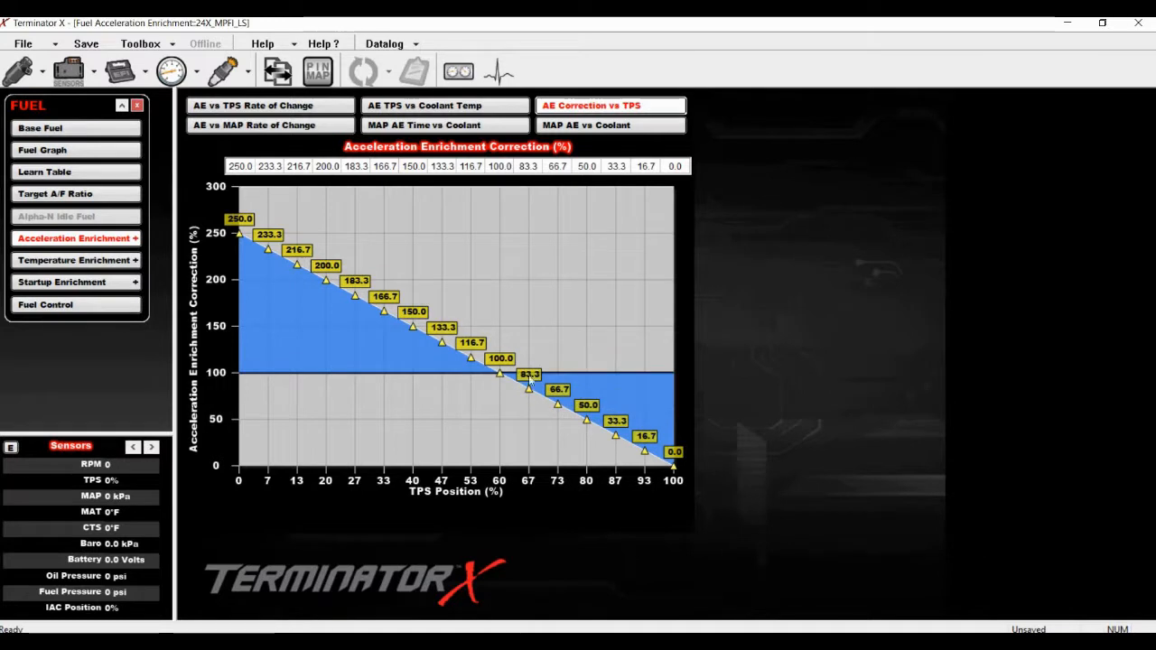
mouse_move(240, 233)
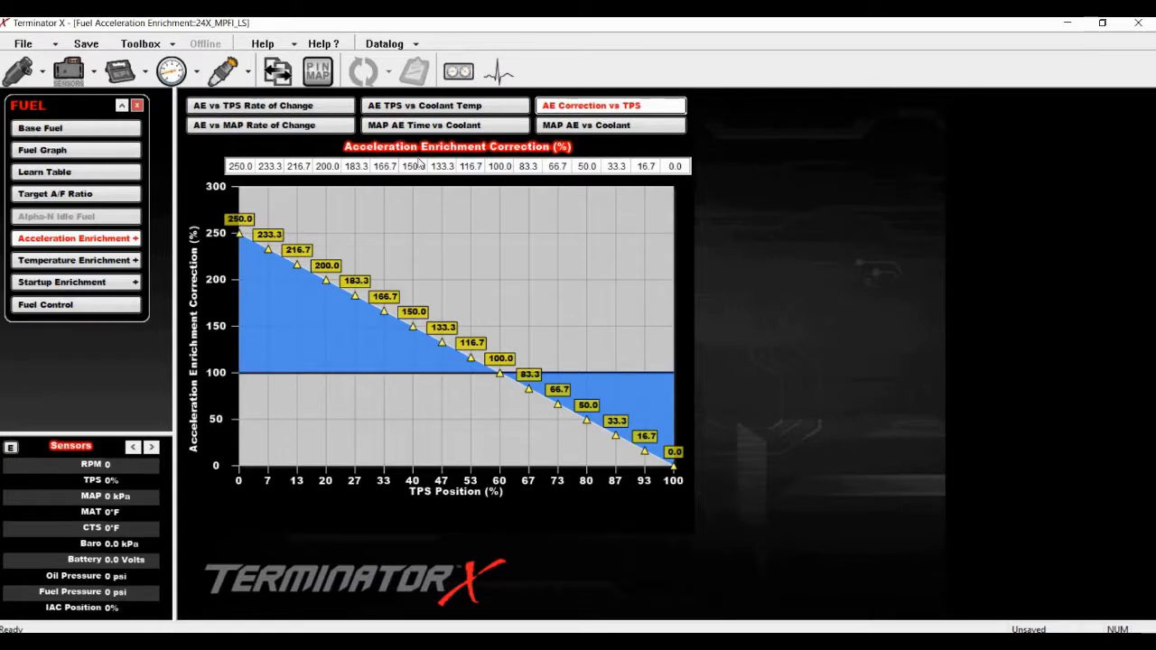
click(426, 129)
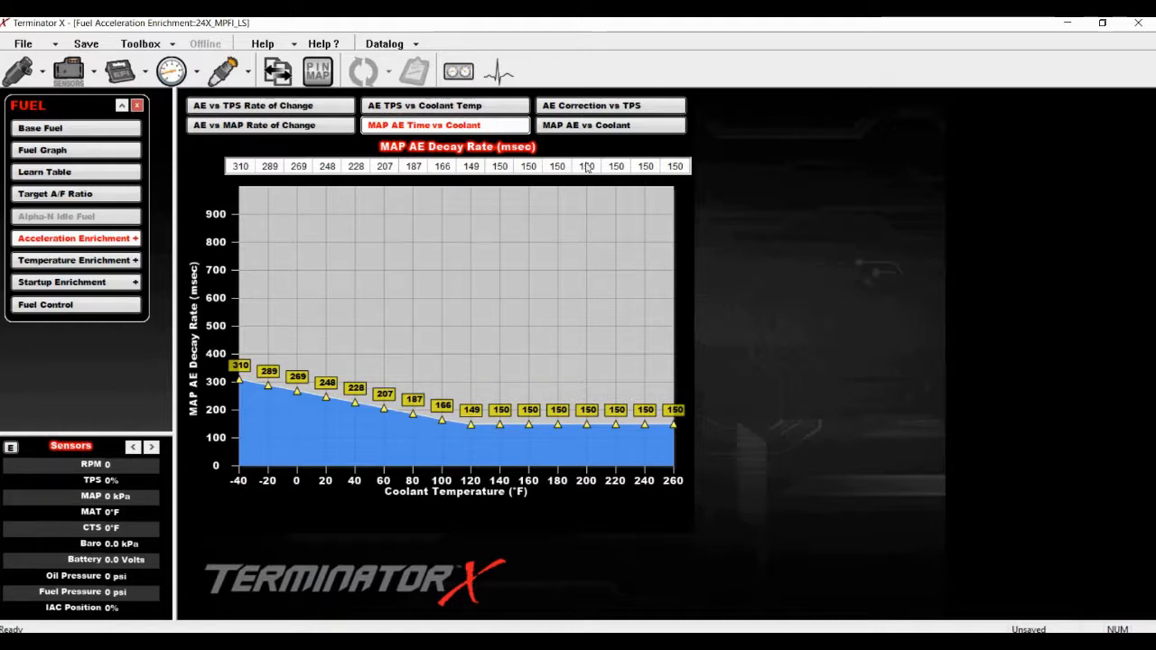
click(591, 129)
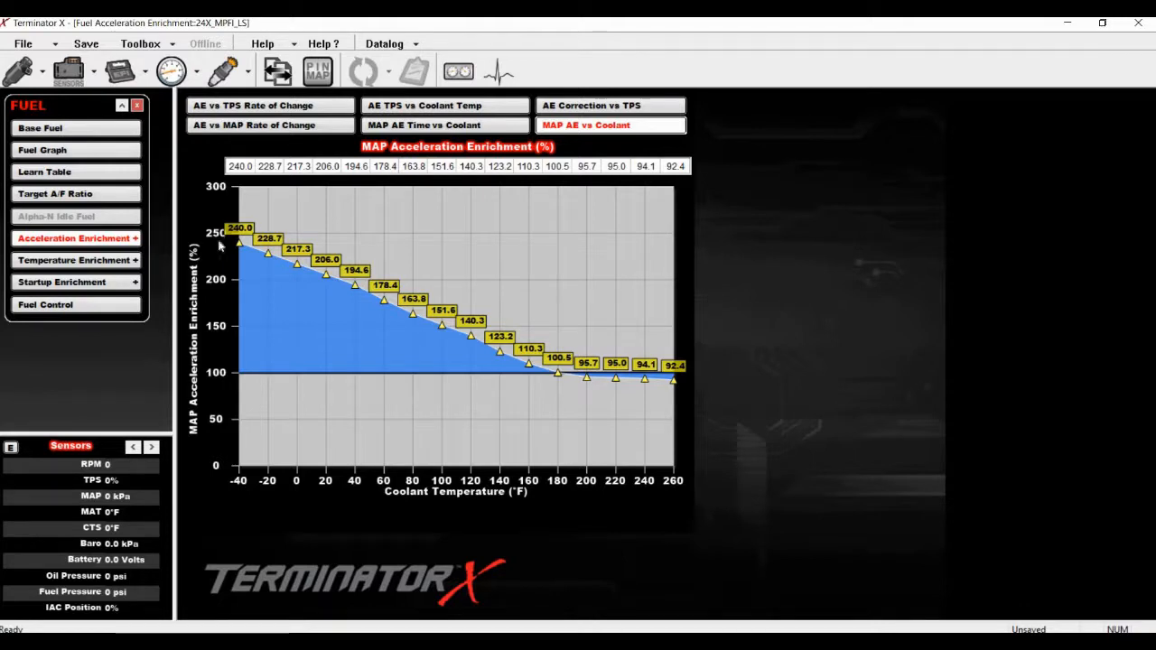
Review the temperature enrichment settings for coolant temperature, A/F ratio offset and air temperature, referring back to the base fuel table.
click(119, 262)
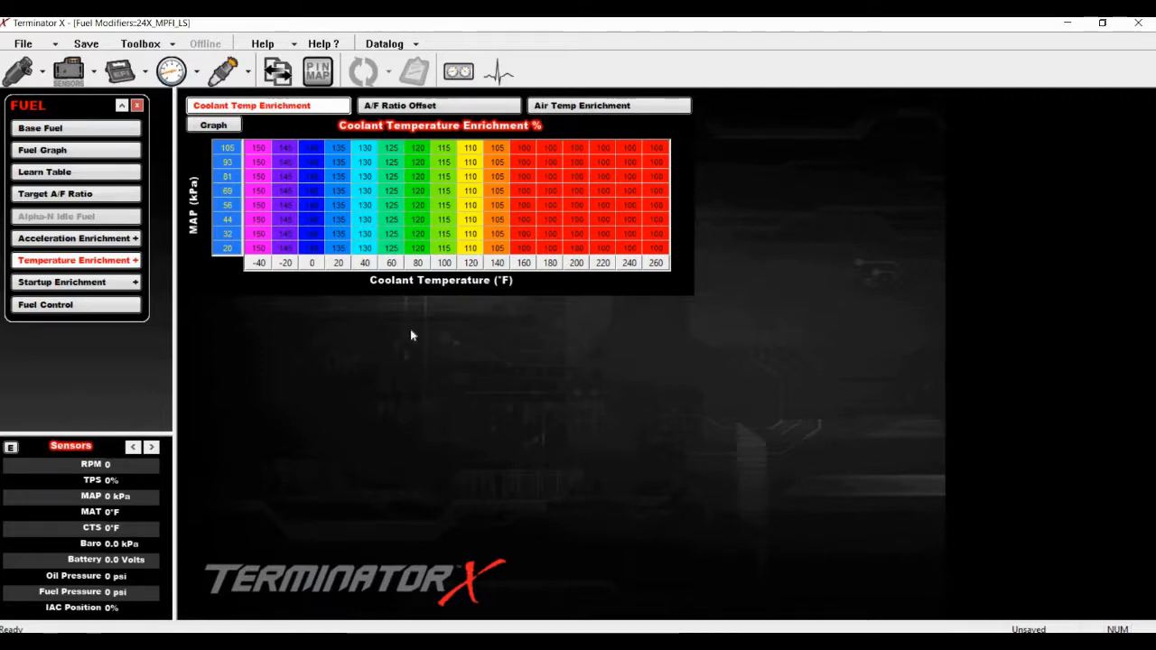
click(113, 284)
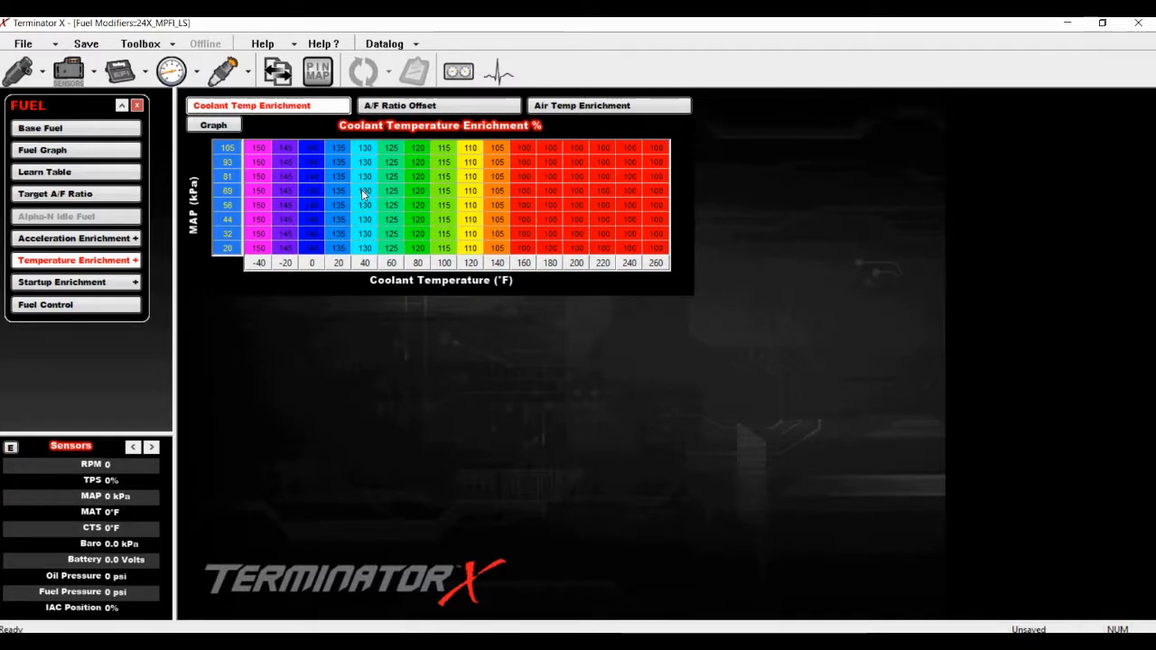
click(85, 133)
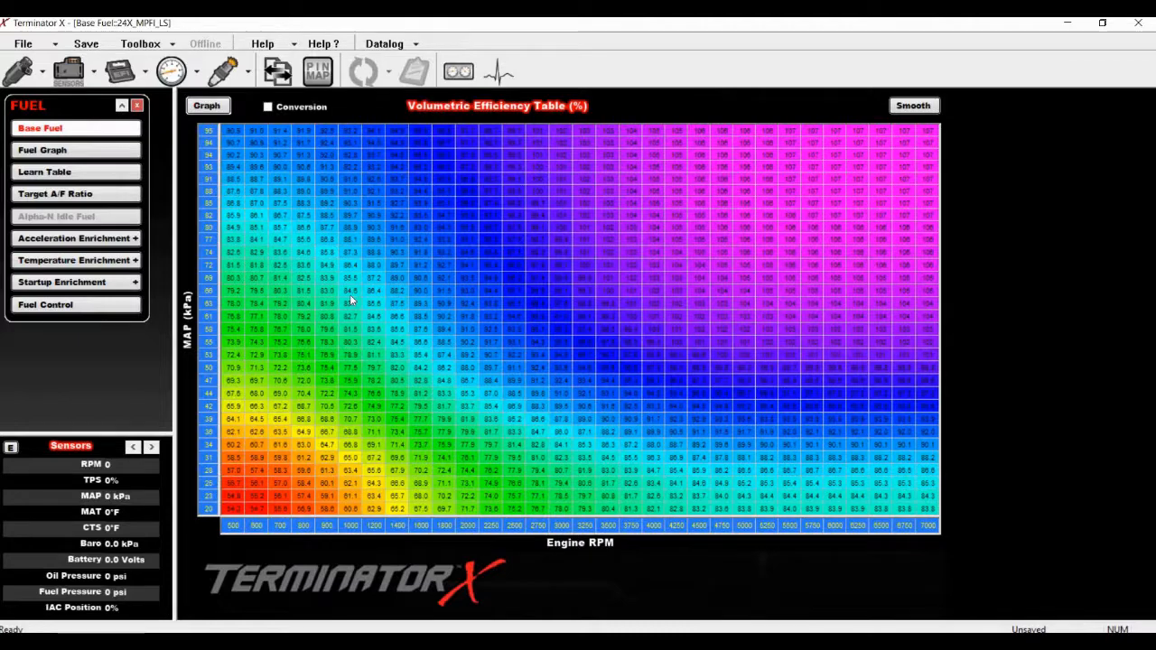
click(83, 263)
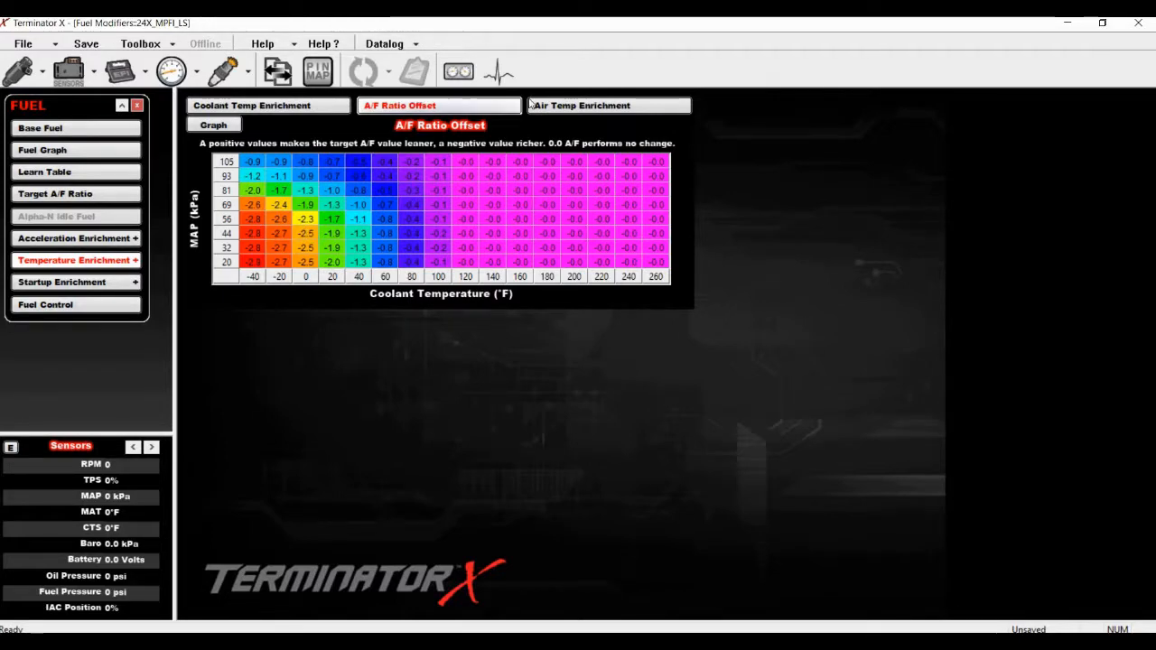
click(560, 106)
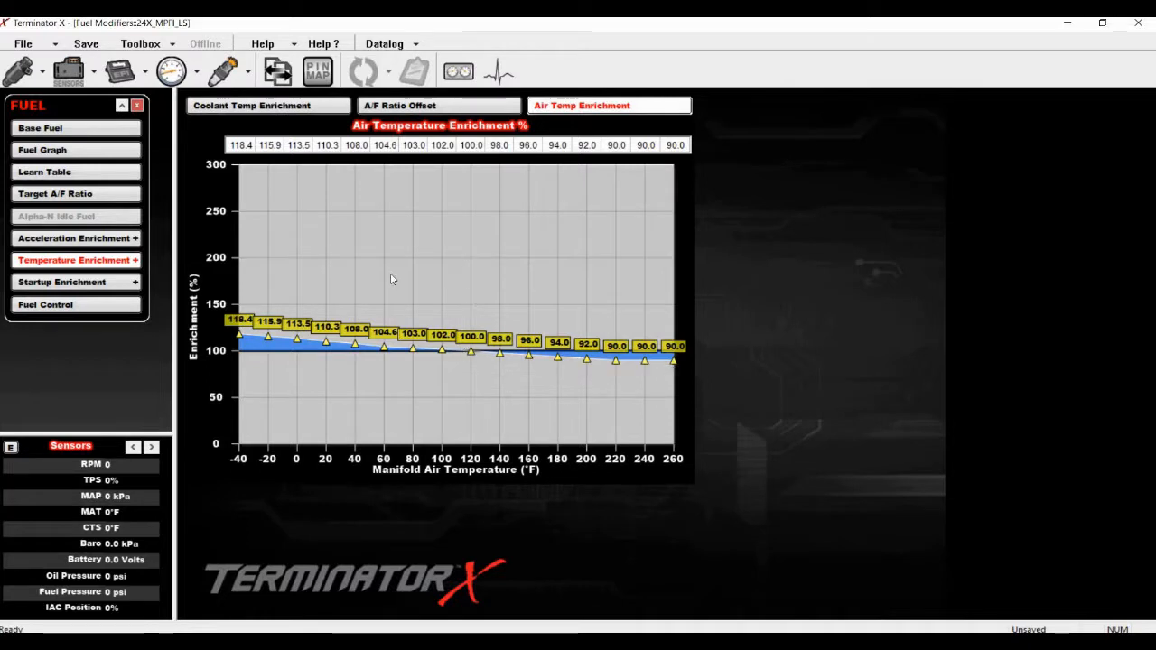
Examine the startup cranking fuel curve and startup settings, comparing them with the base fuel table.
click(74, 282)
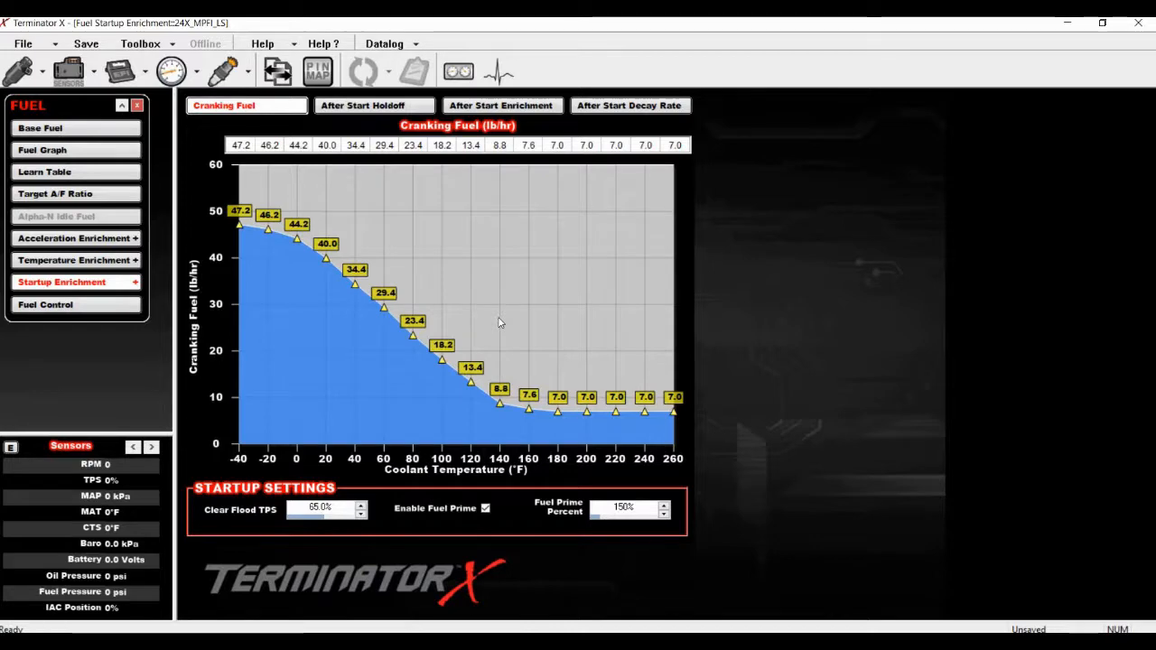
click(77, 128)
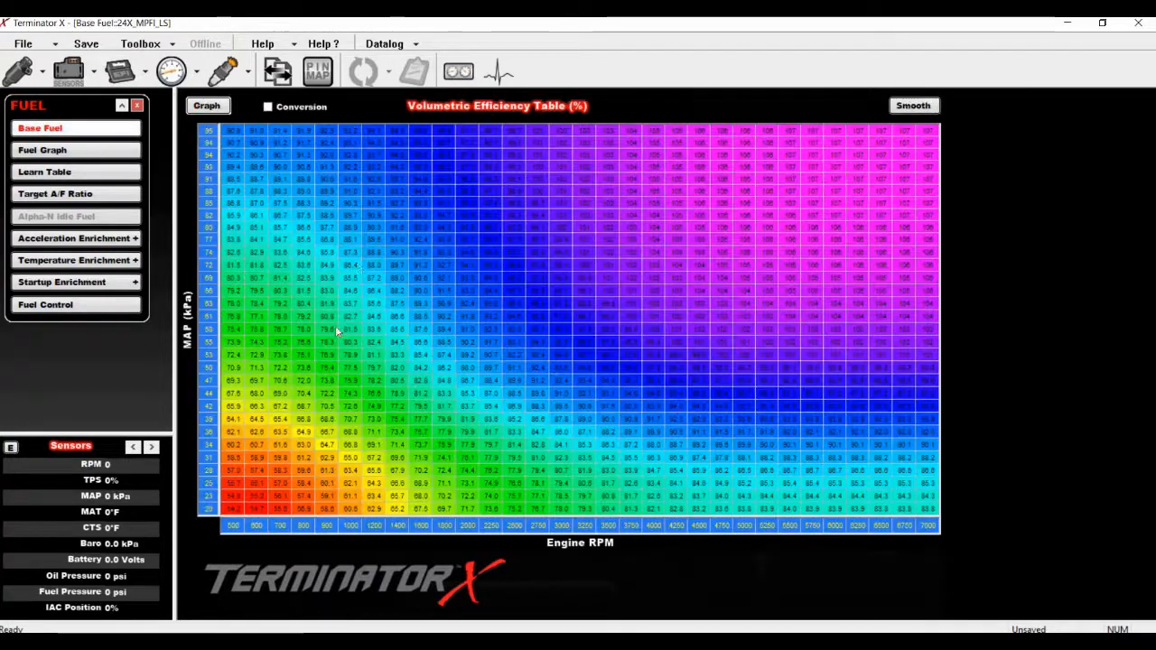
click(77, 283)
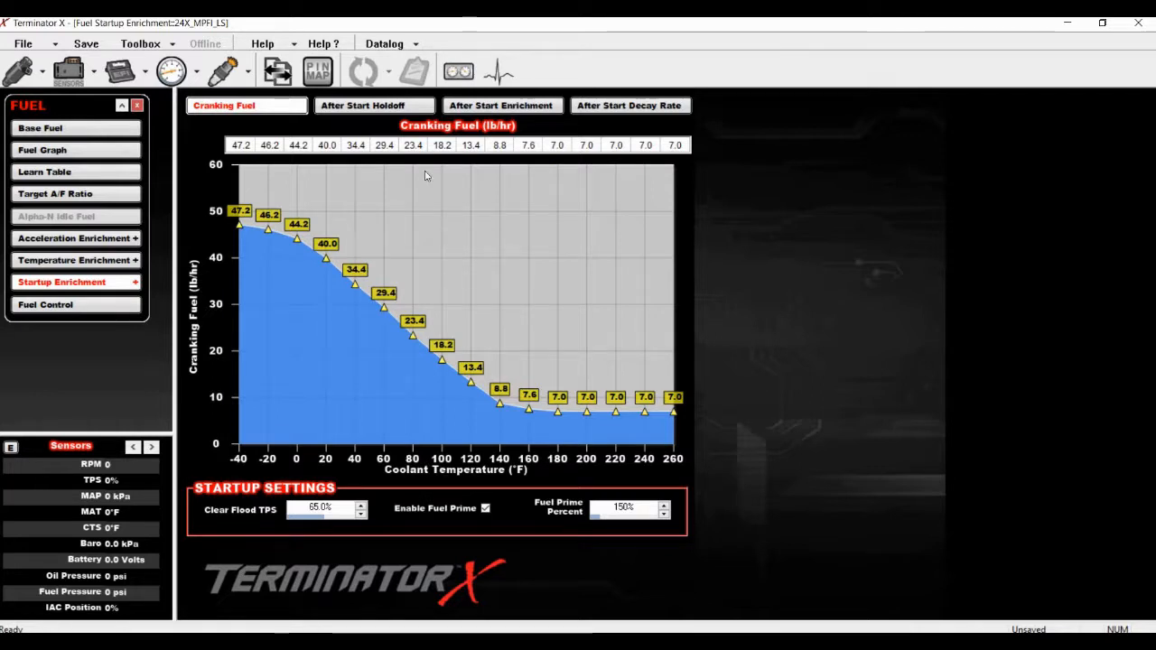
Review the after-start holdoff, after-start enrichment and after-start decay rate curves against coolant temperature.
click(377, 106)
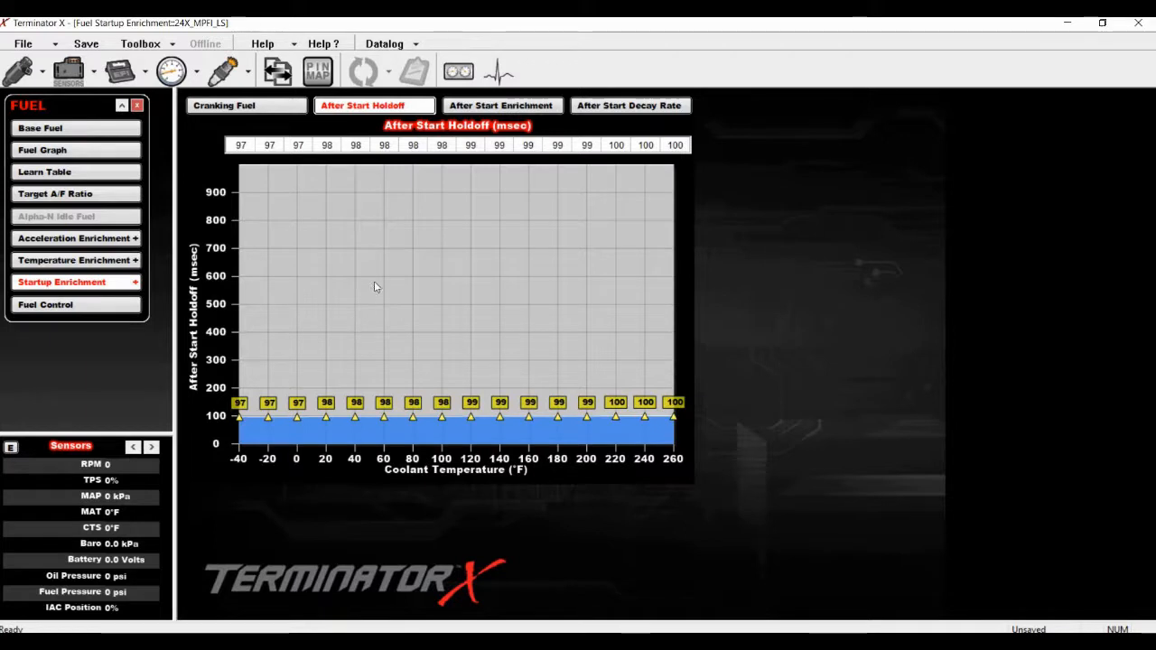
click(497, 108)
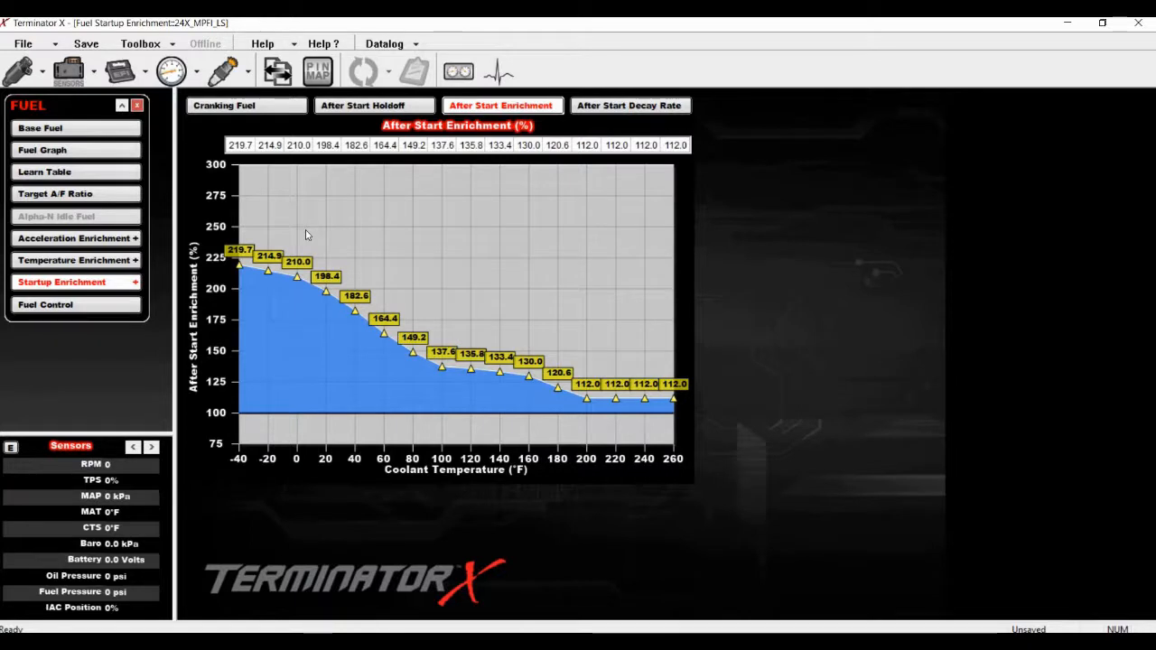
click(378, 108)
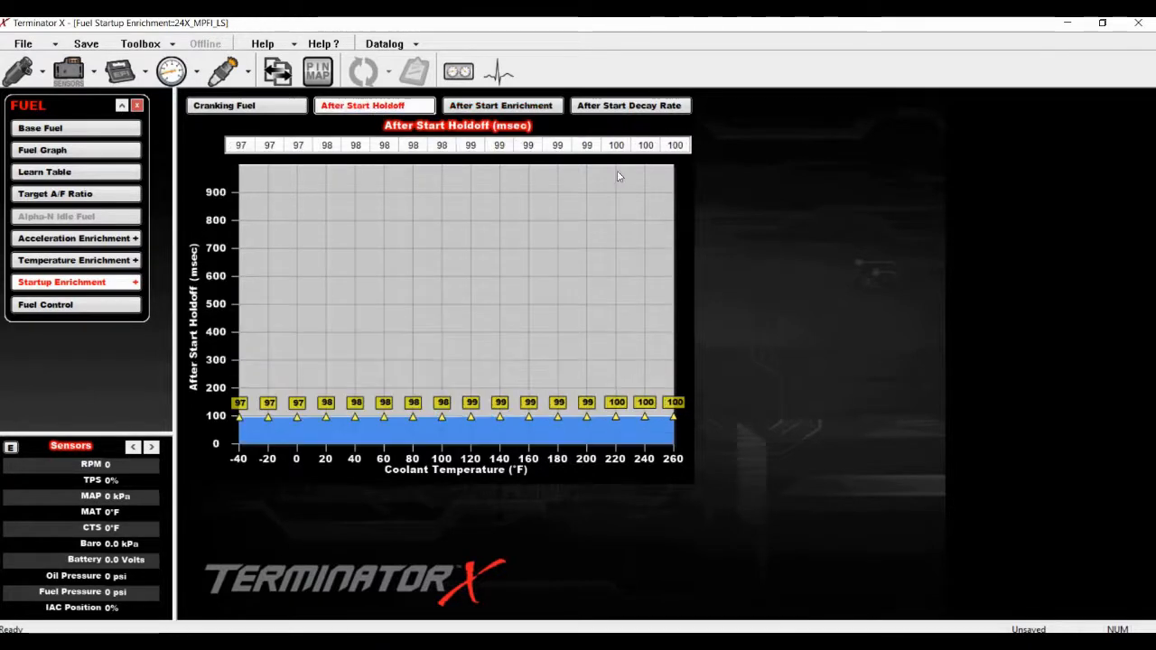
click(630, 105)
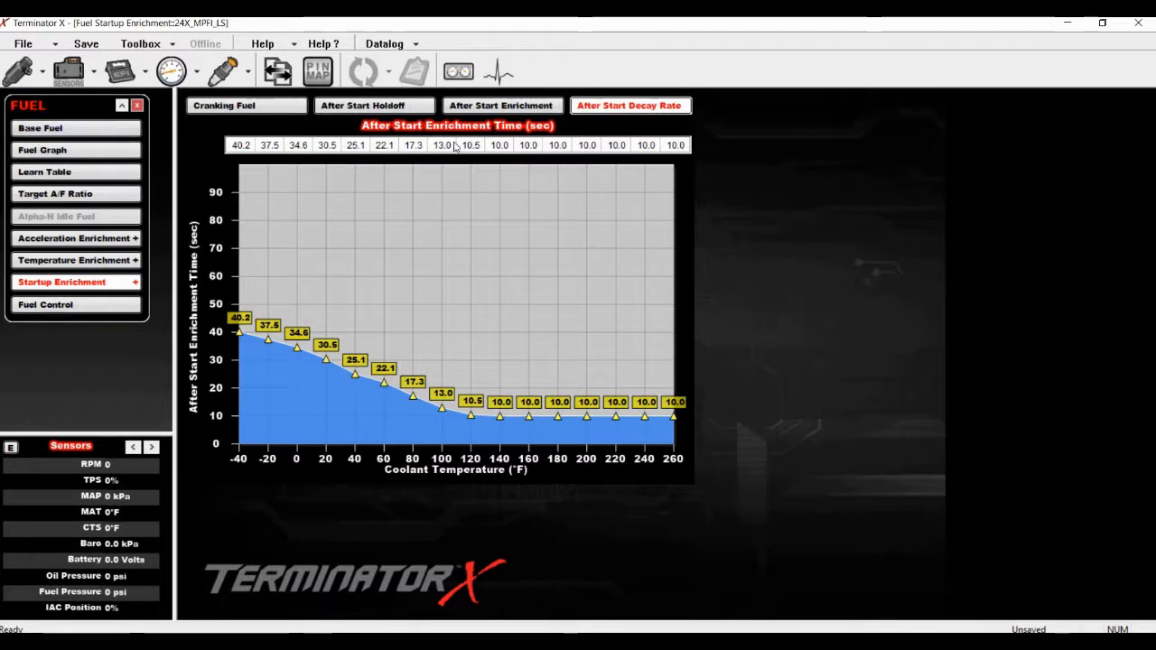
click(494, 105)
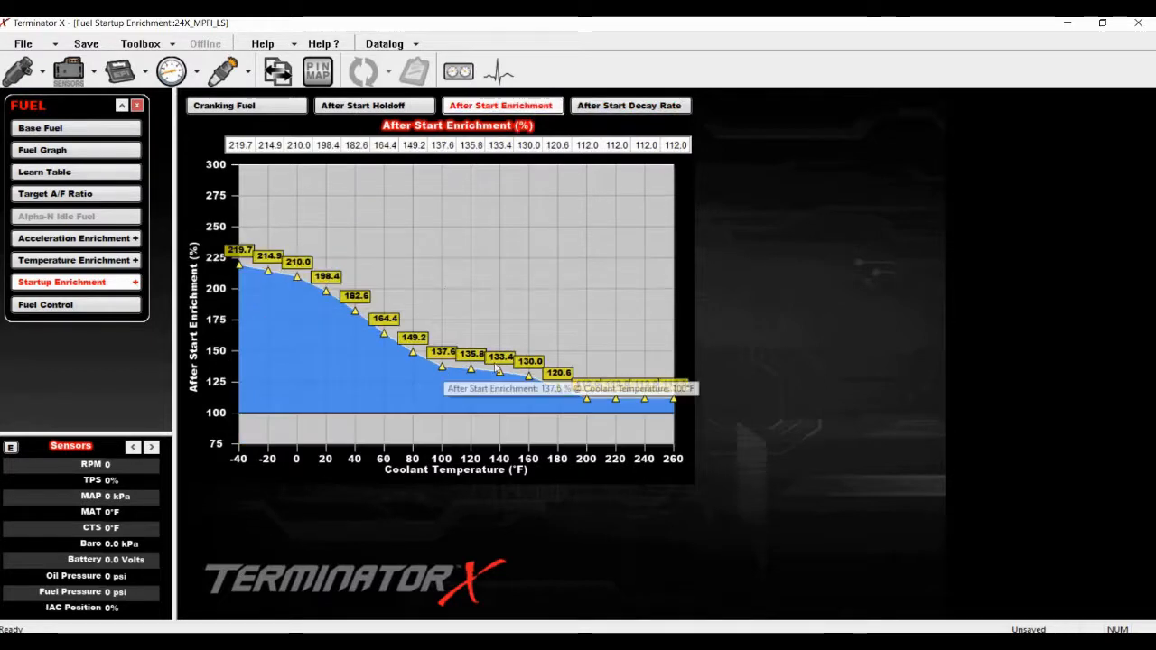
mouse_move(530, 379)
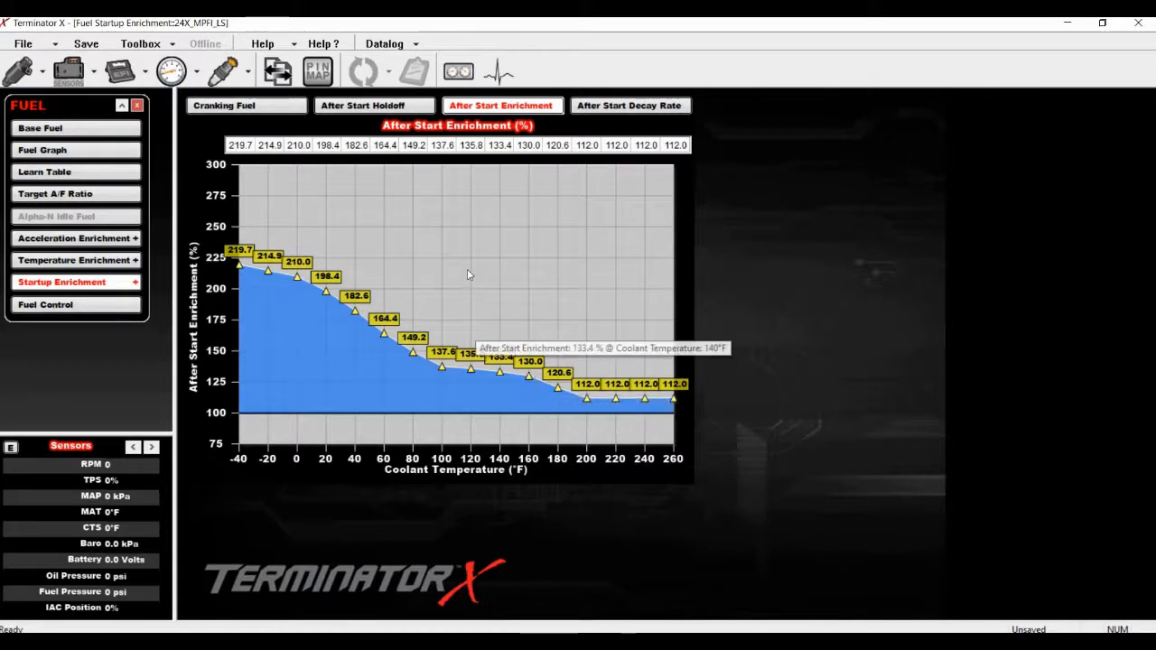
click(596, 107)
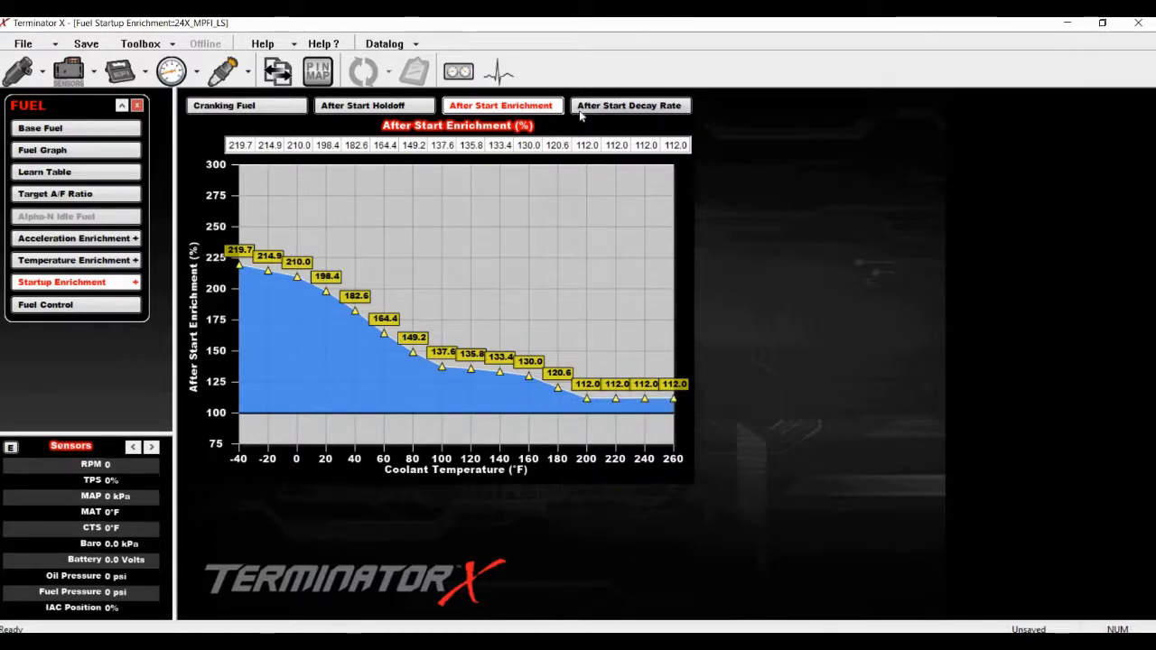
mouse_move(530, 421)
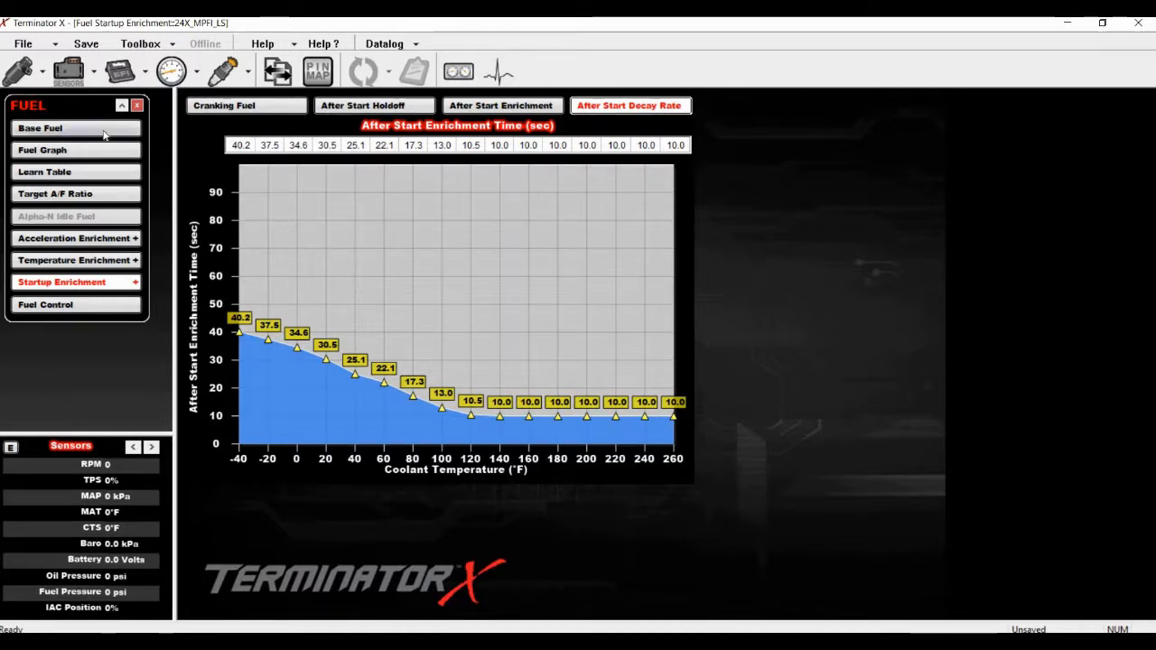
Check the decel fuel cutoff settings, then close the fuel section.
click(116, 307)
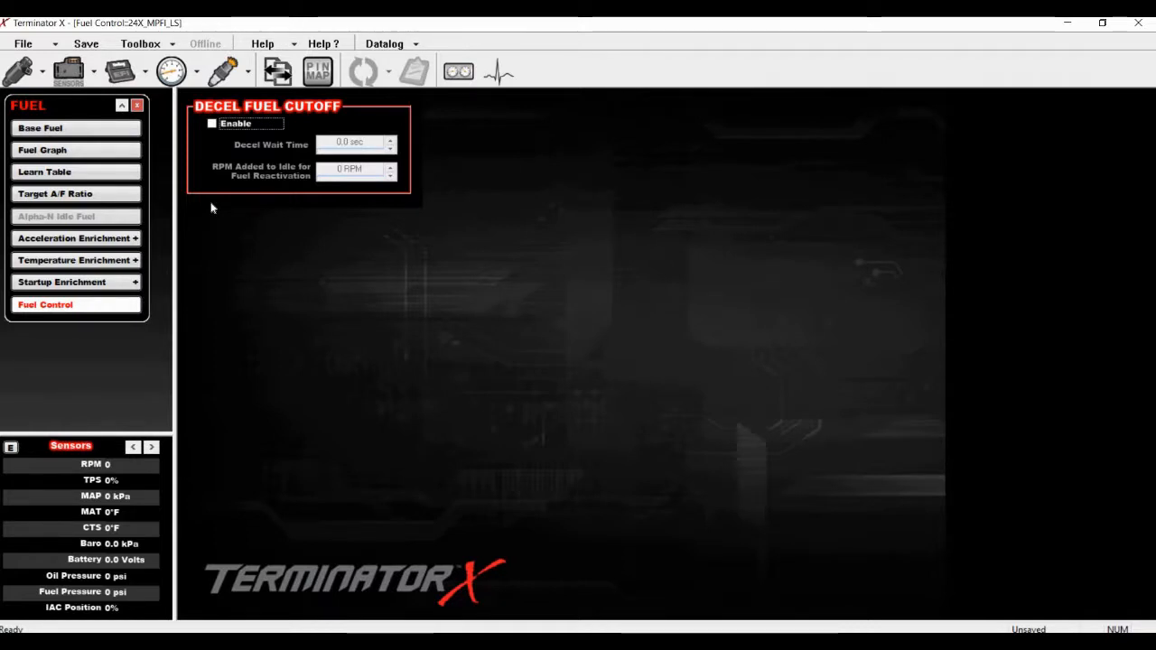
click(136, 106)
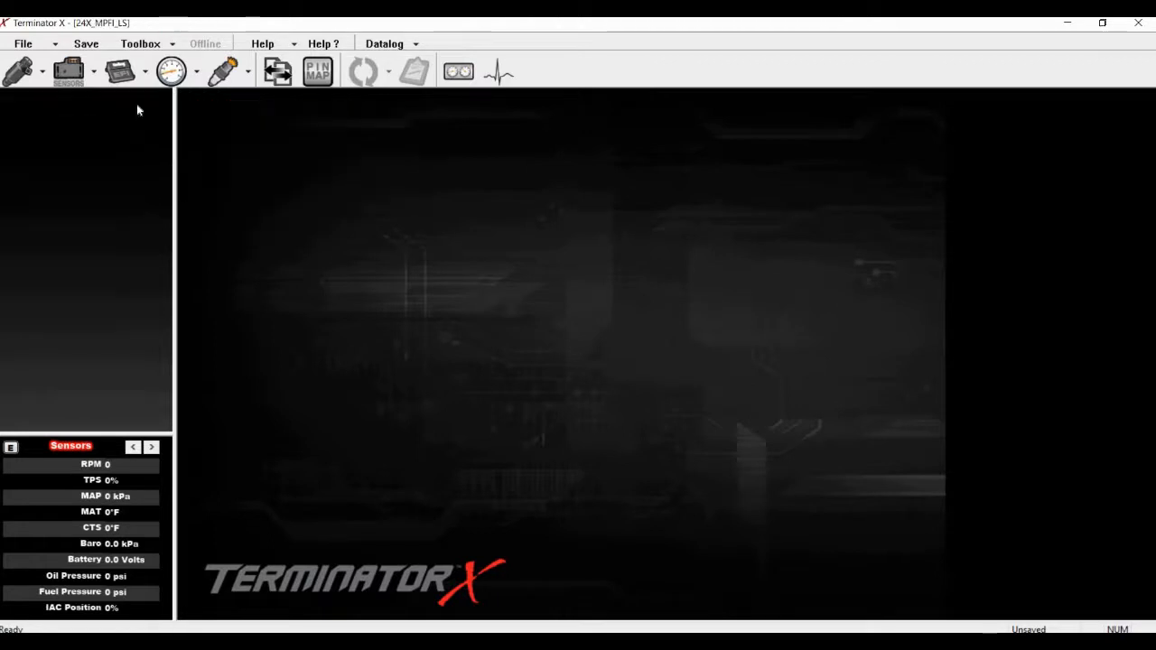
Set the MAP sensor type to GM LSx MAP and decline the automatic update of the MAP scales.
click(76, 78)
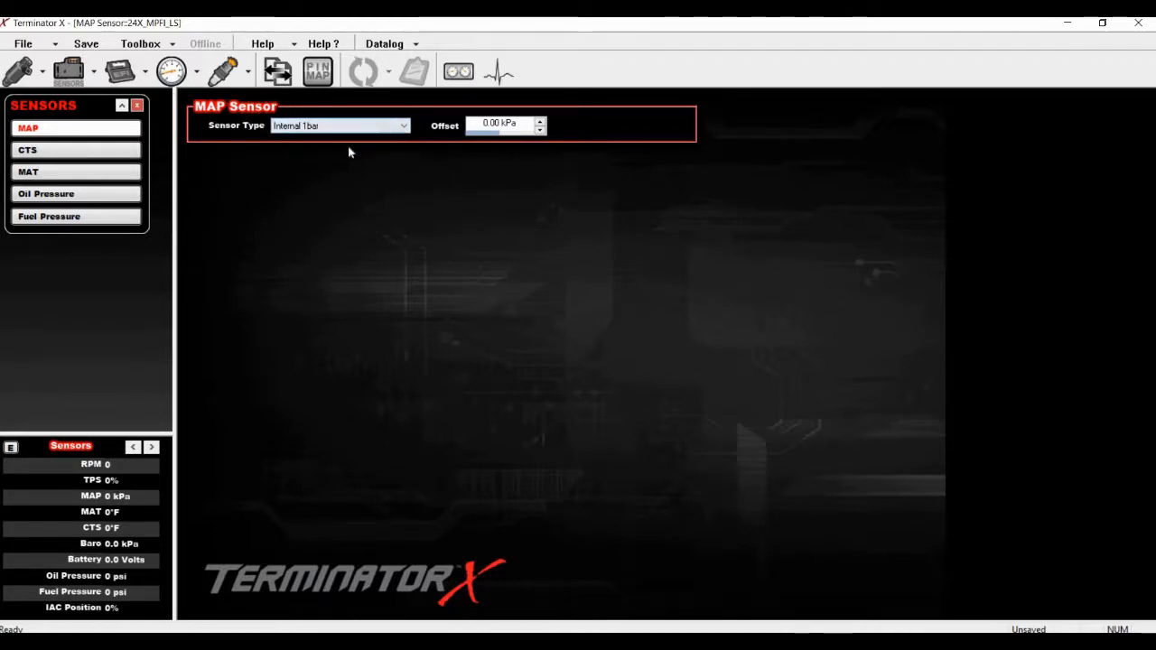
click(405, 127)
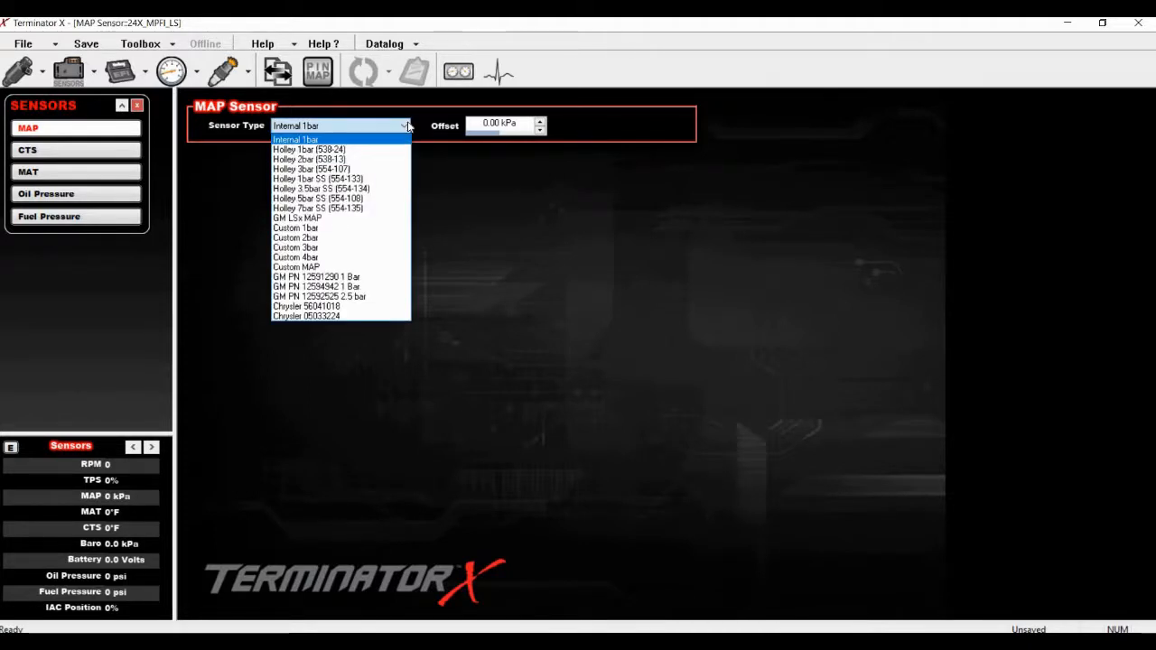
click(305, 223)
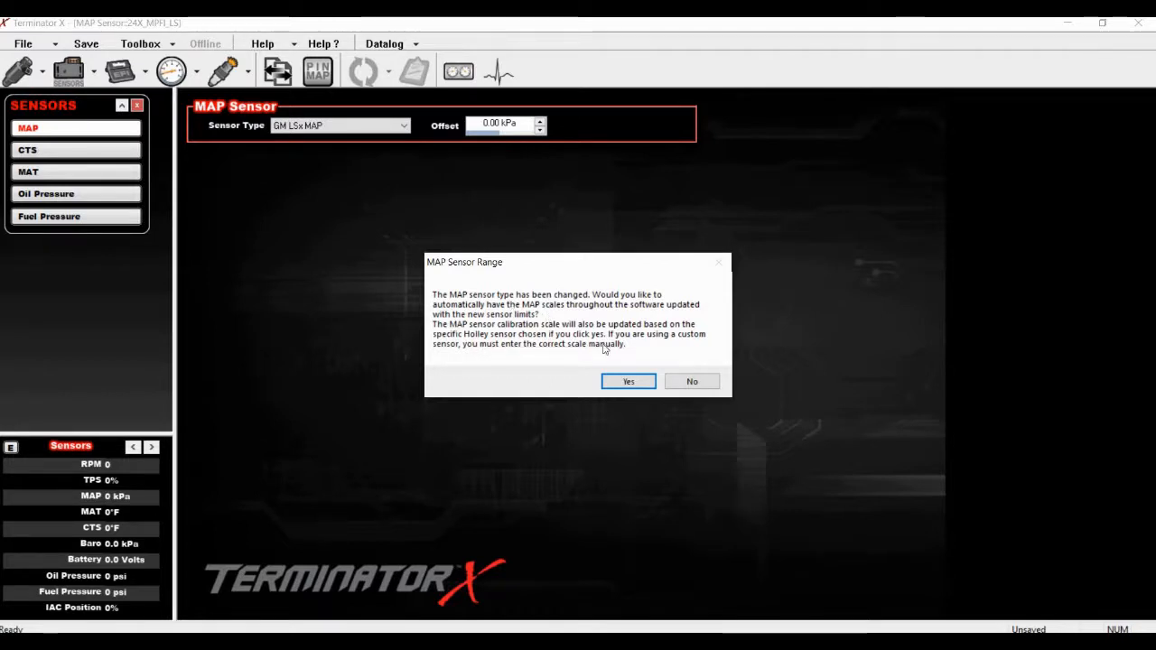
click(718, 382)
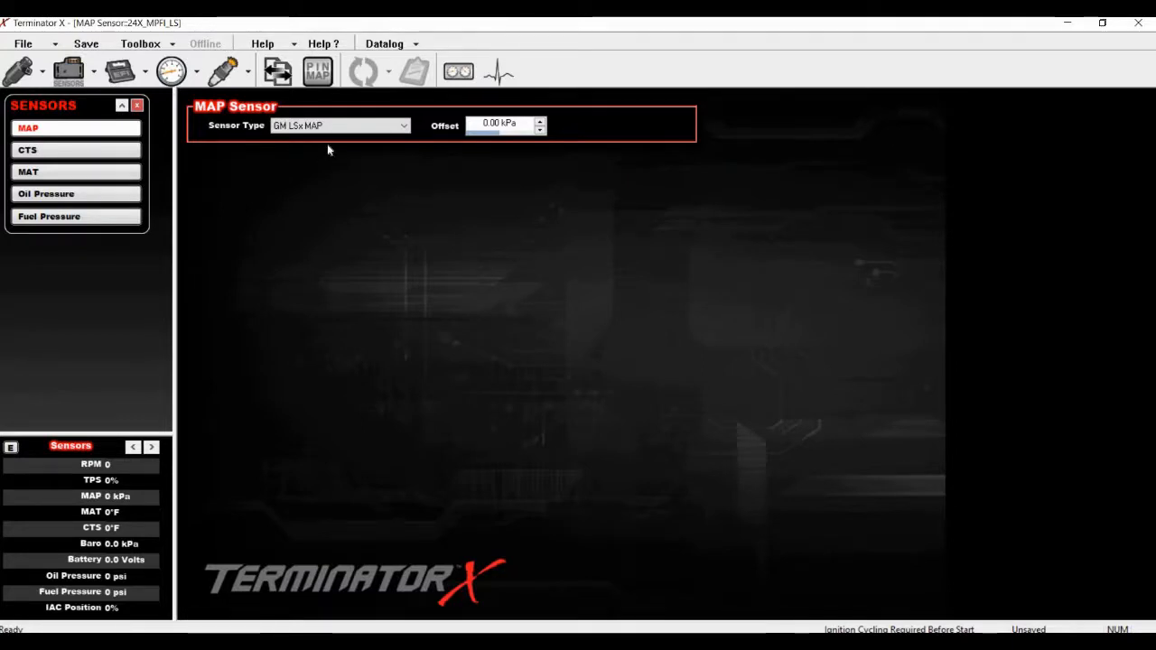
Set the highest MAP axis value of the base fuel table to 105 kPa.
click(18, 70)
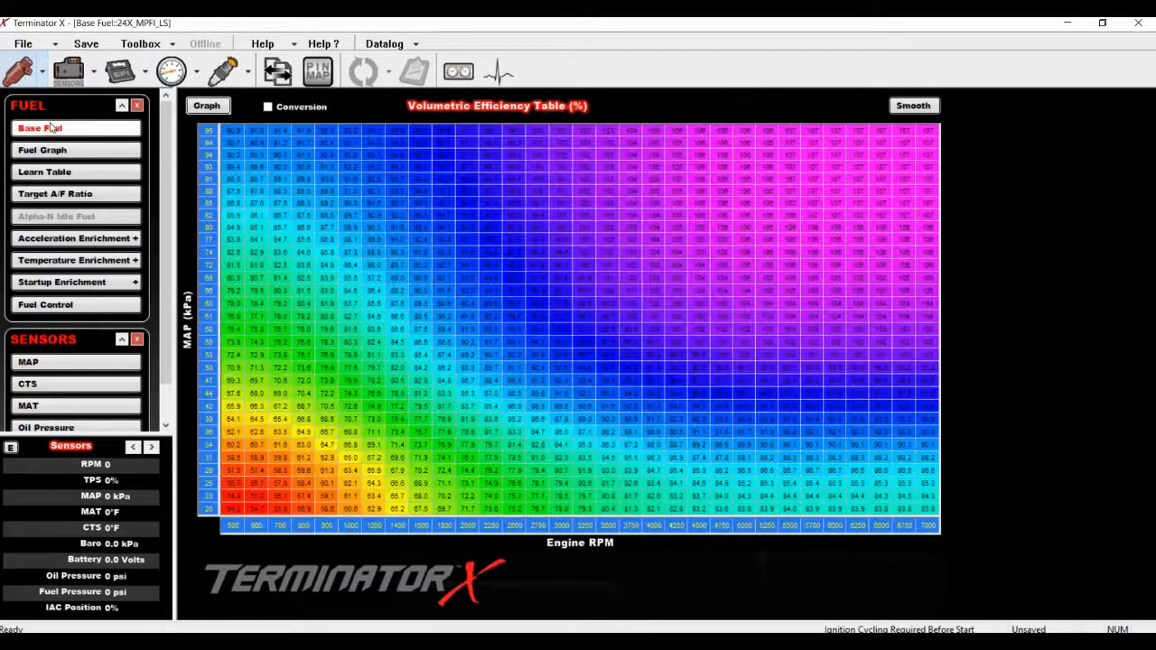
click(209, 132)
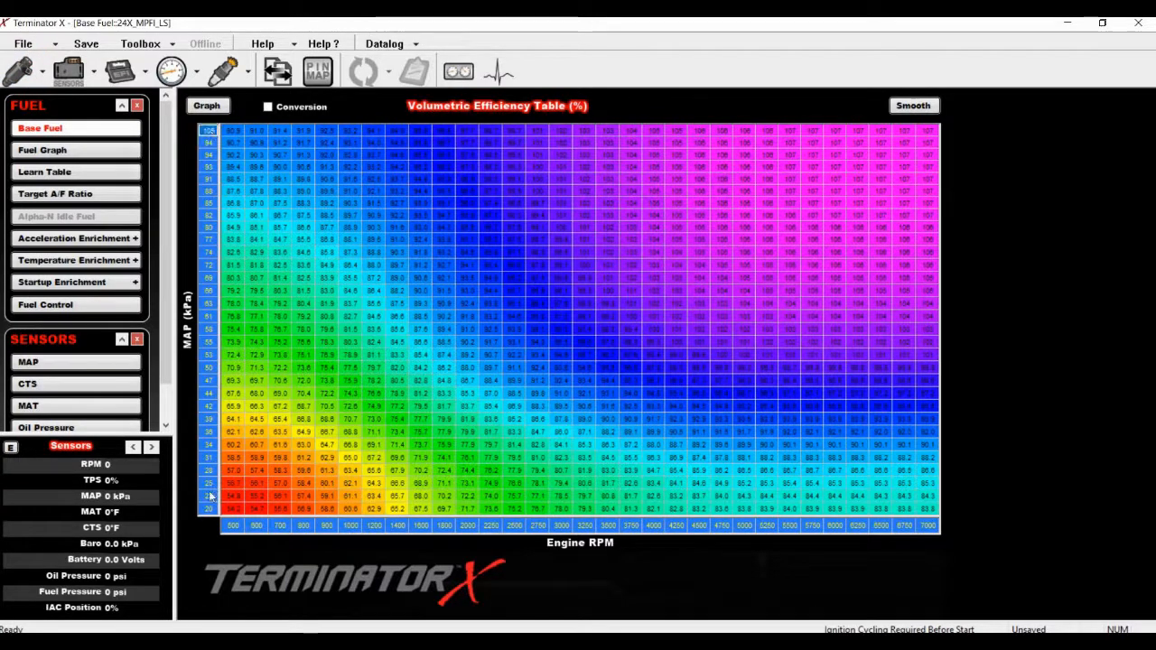
right_click(210, 134)
click(246, 225)
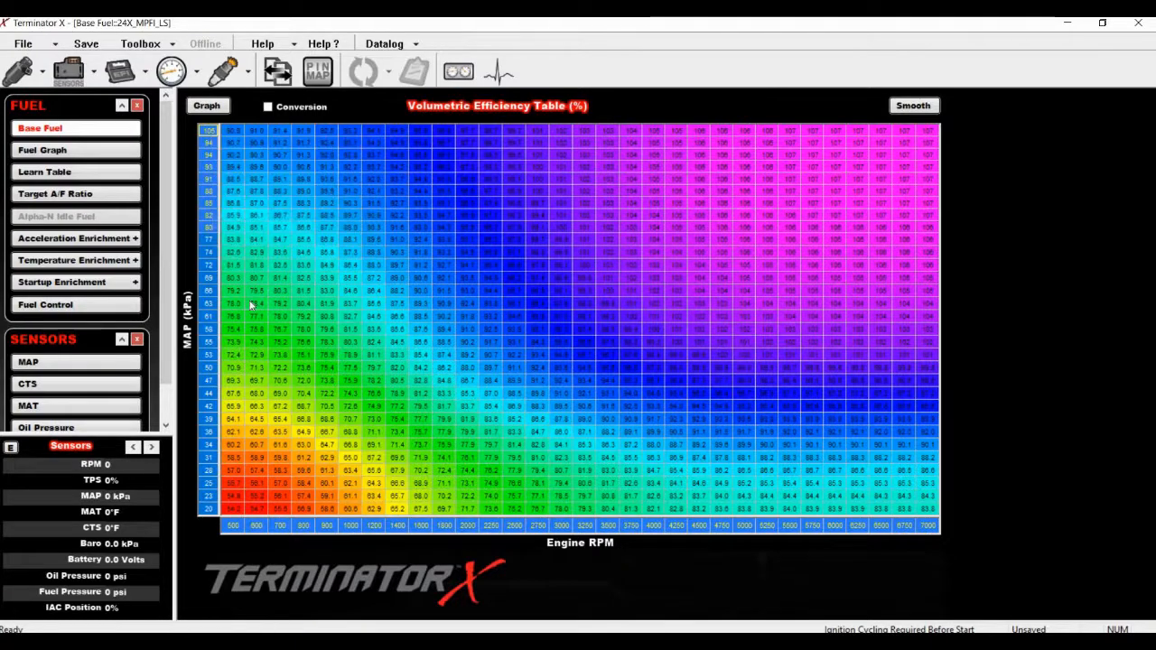
Review the available sensor types for the coolant and manifold air temperature sensors without changing the selections.
click(69, 72)
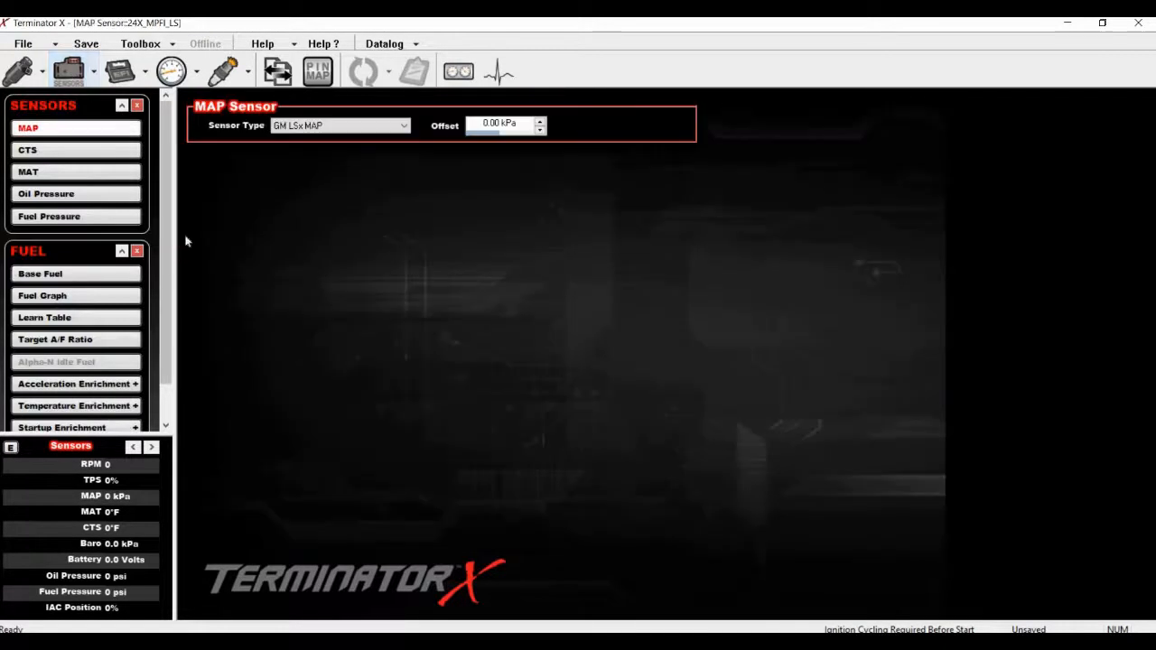
click(108, 152)
click(351, 126)
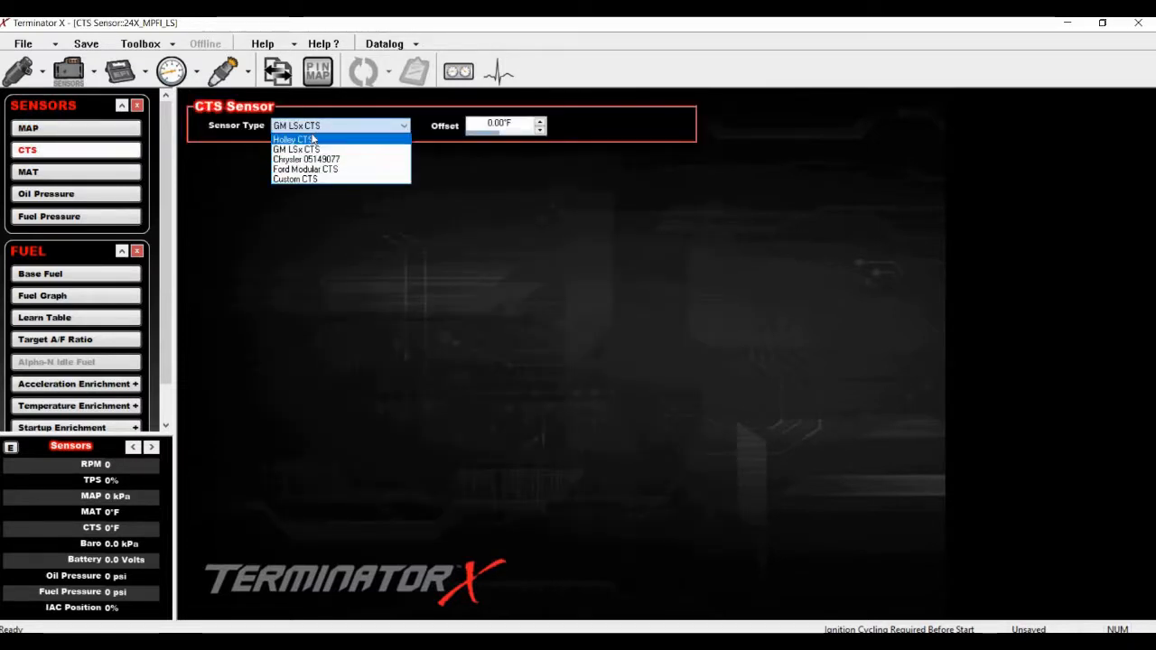
click(323, 126)
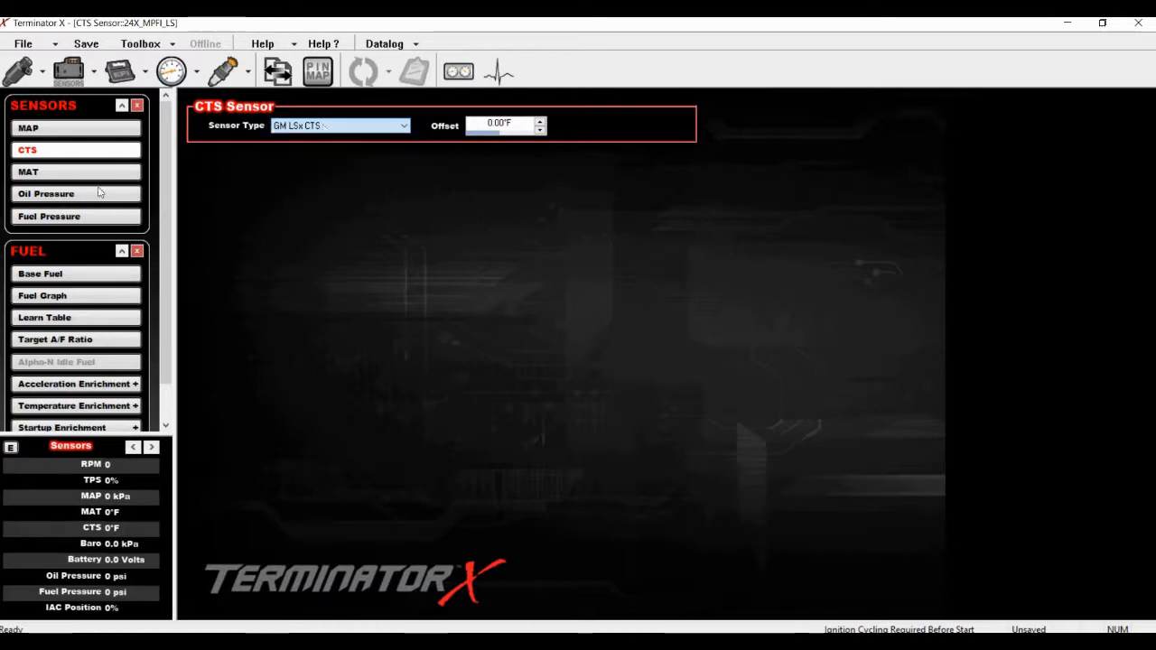
click(90, 171)
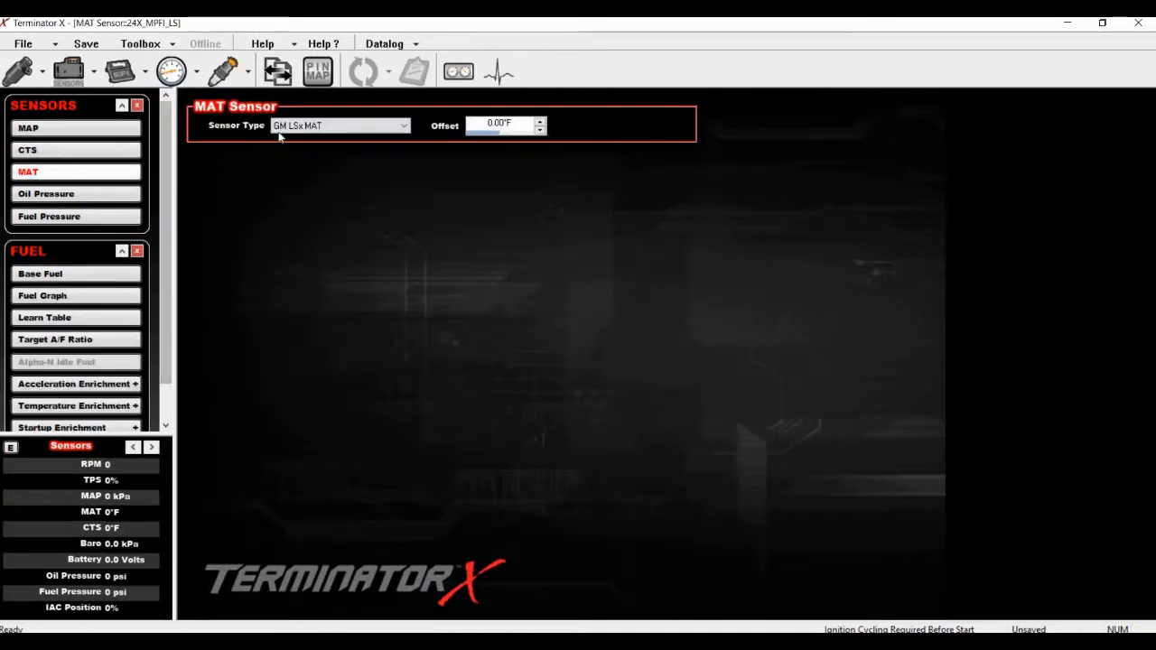
click(280, 131)
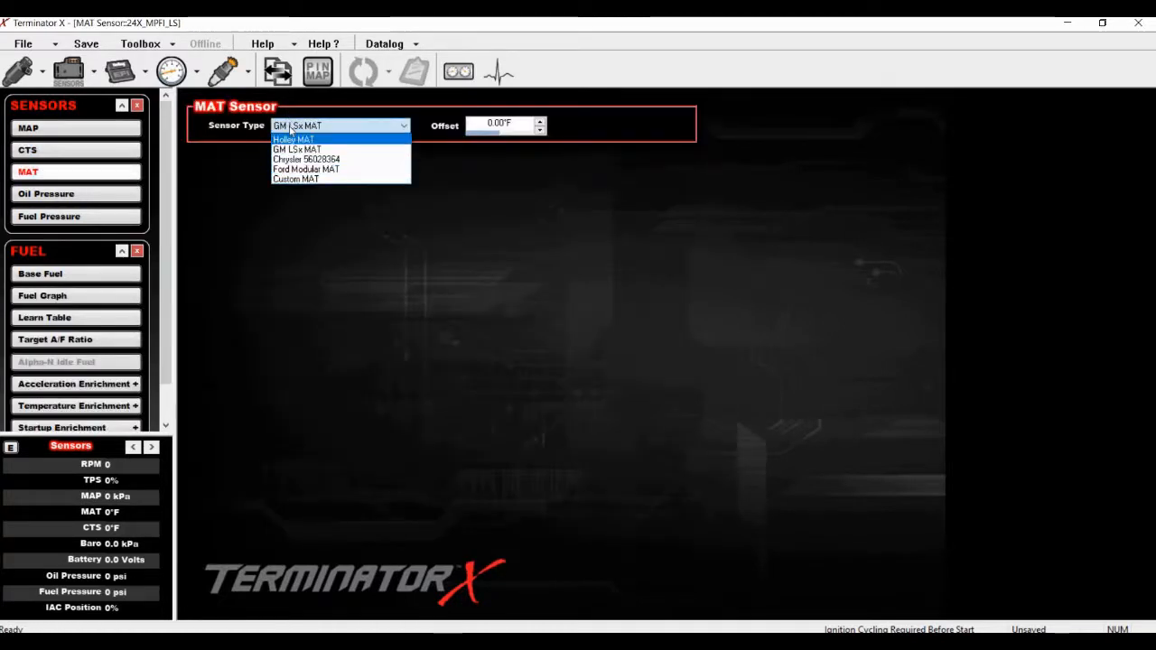
click(293, 129)
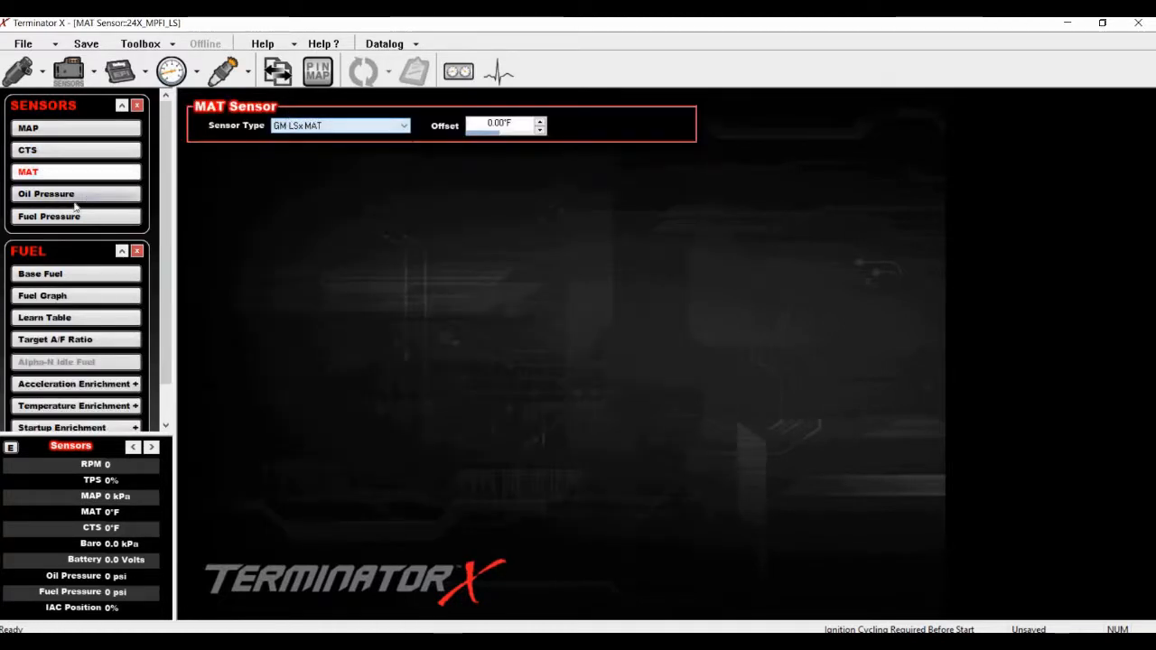
click(299, 130)
Set the oil pressure sensor type to Custom Pressure to bring up its calibration curve.
click(135, 194)
click(139, 194)
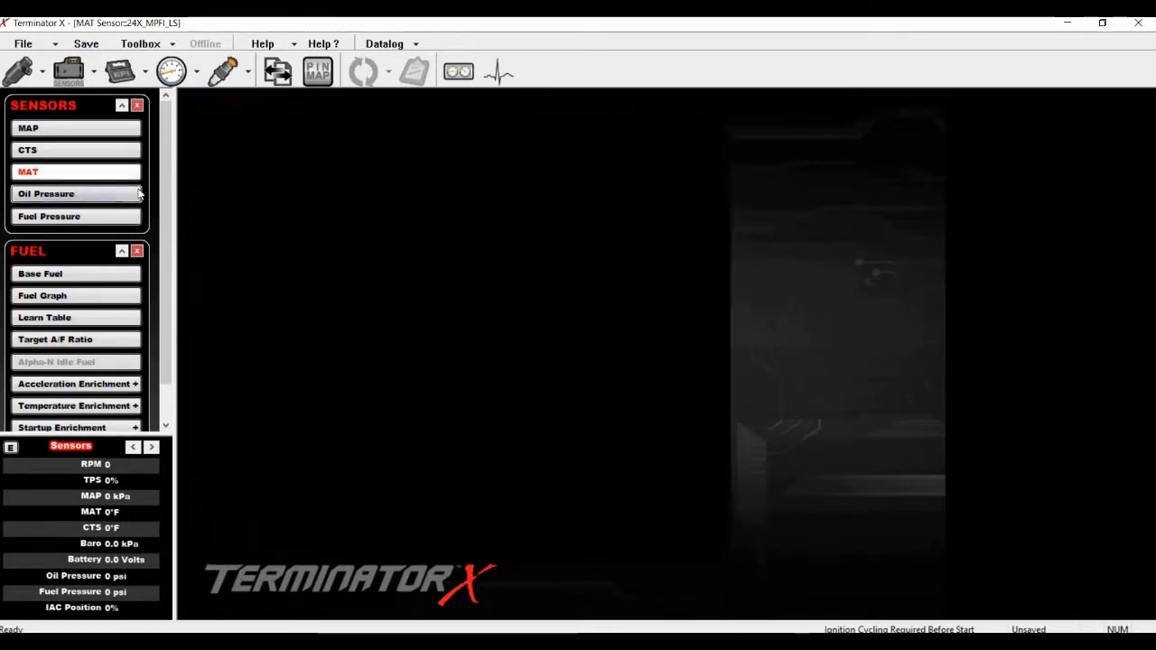
click(330, 127)
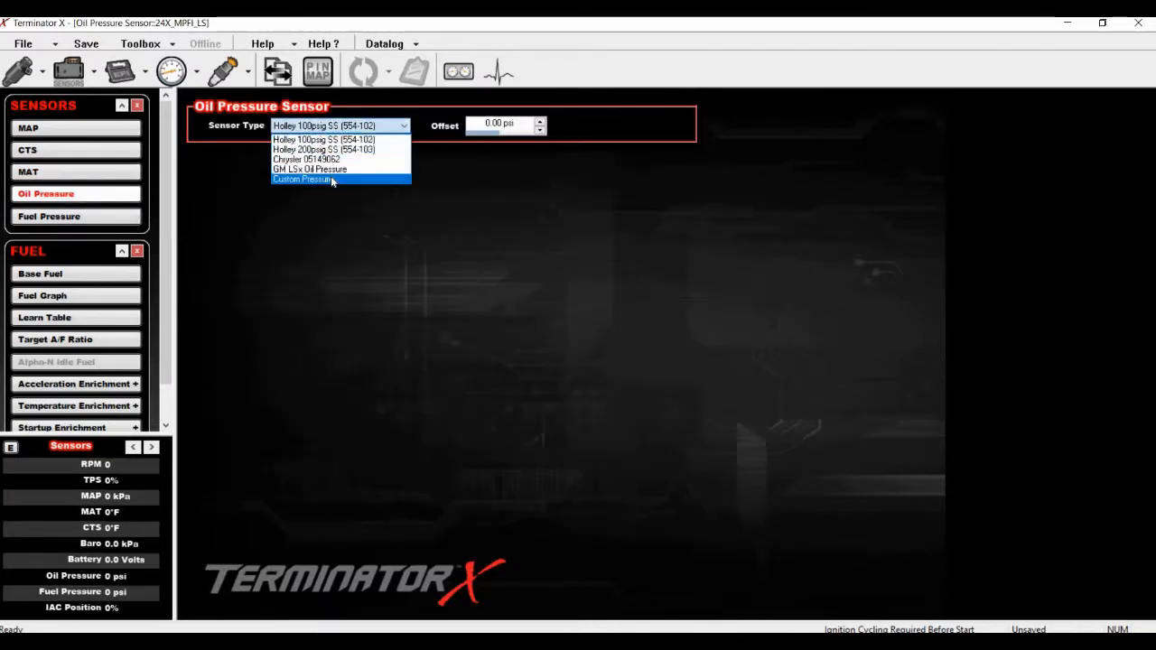
click(331, 179)
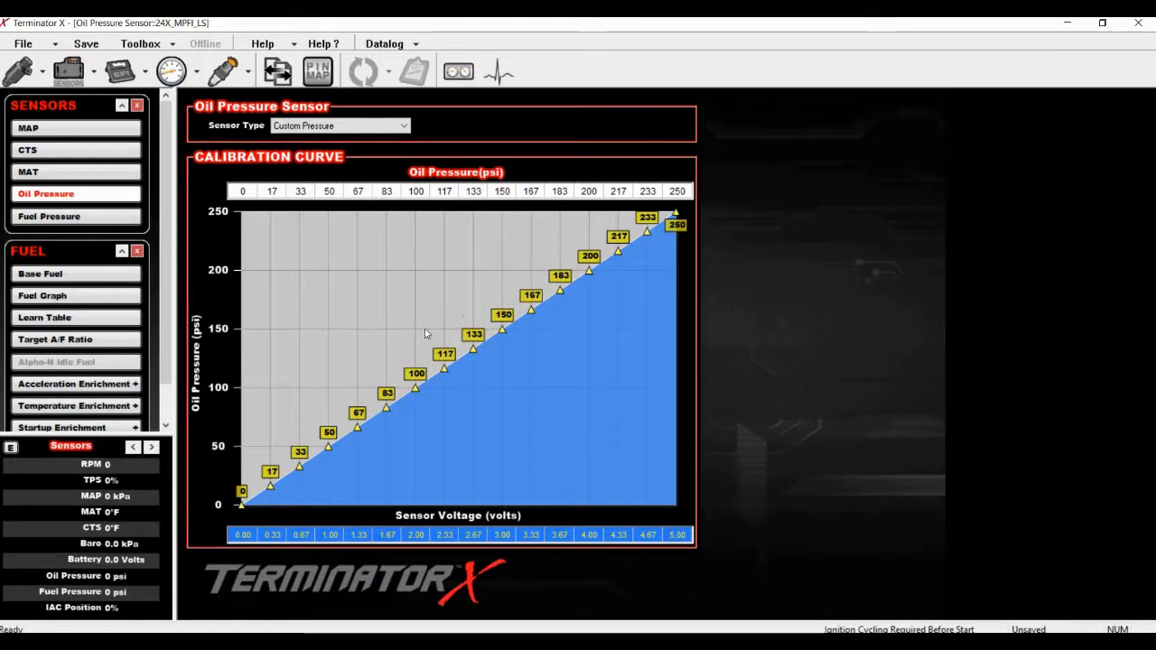
Set the fuel pressure sensor type to Custom Pressure, then close the sensor and fuel sections.
click(105, 217)
click(383, 132)
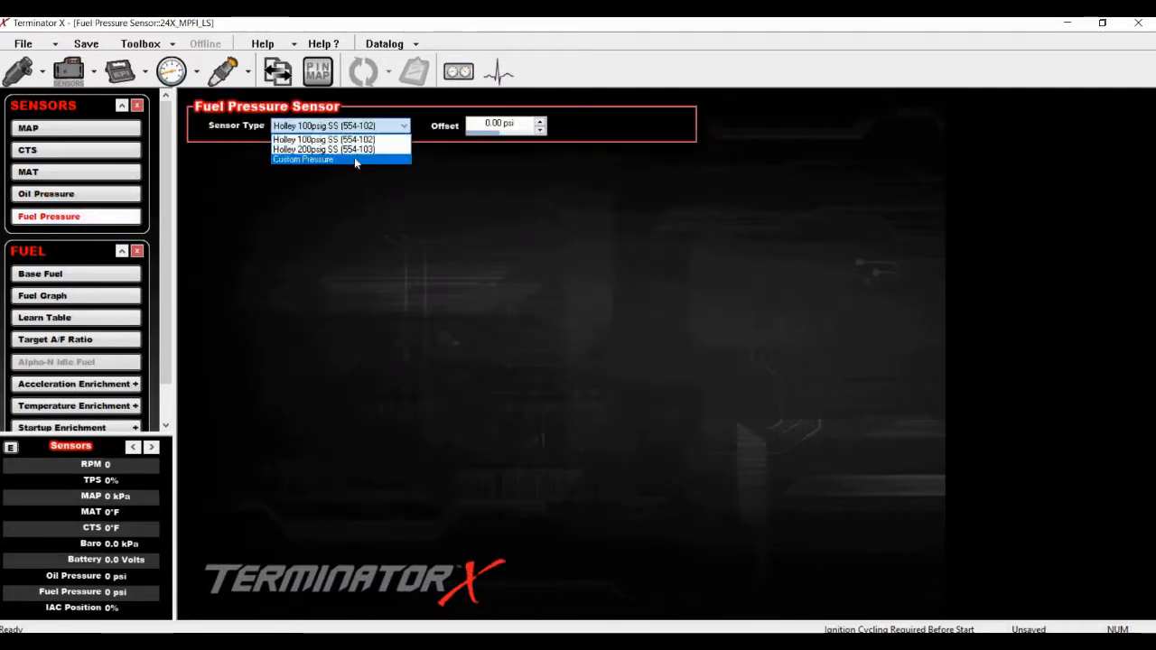
click(354, 157)
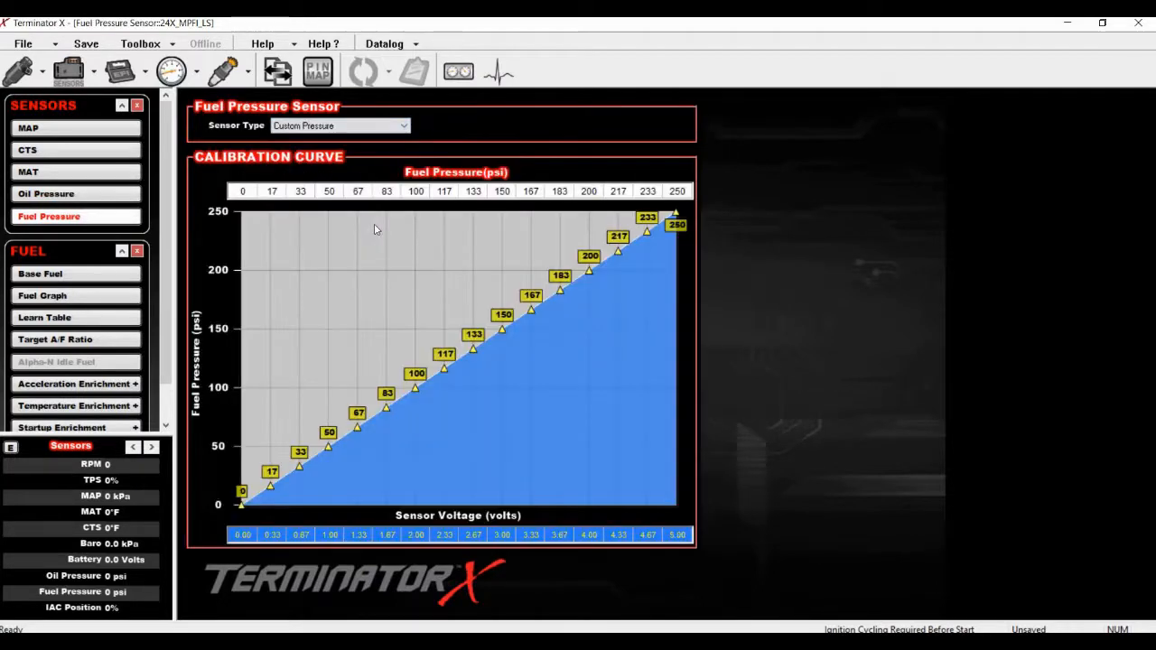
click(137, 106)
click(137, 106)
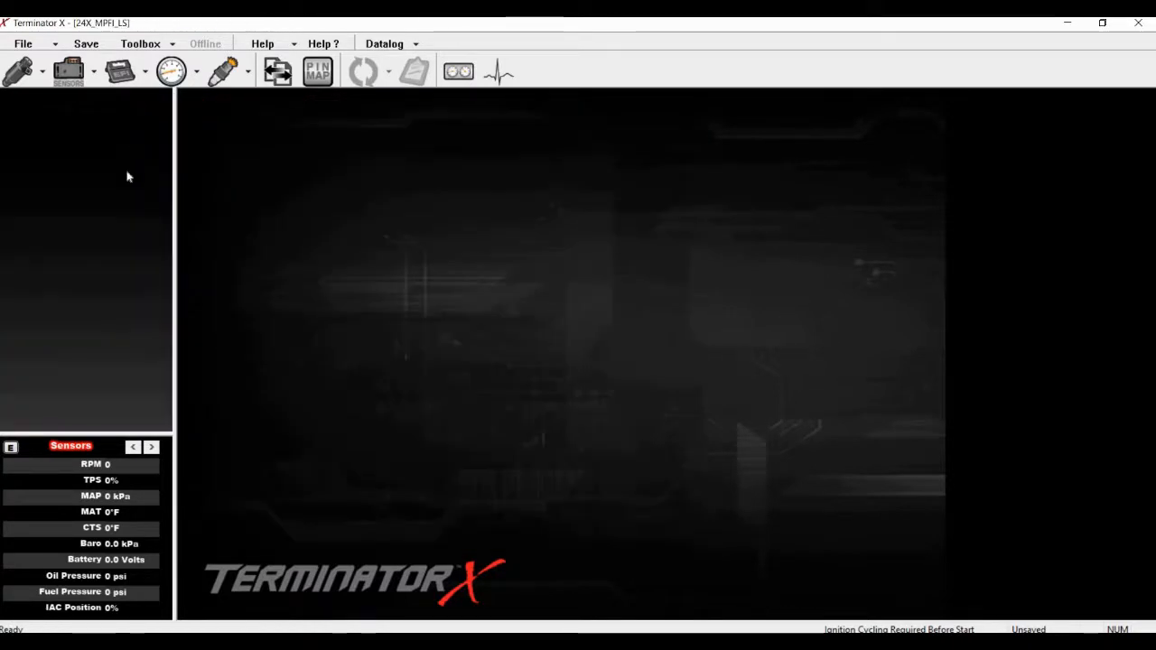
Select Terminator X Max as the ECU type in the ECU configuration of the system parameters.
click(119, 71)
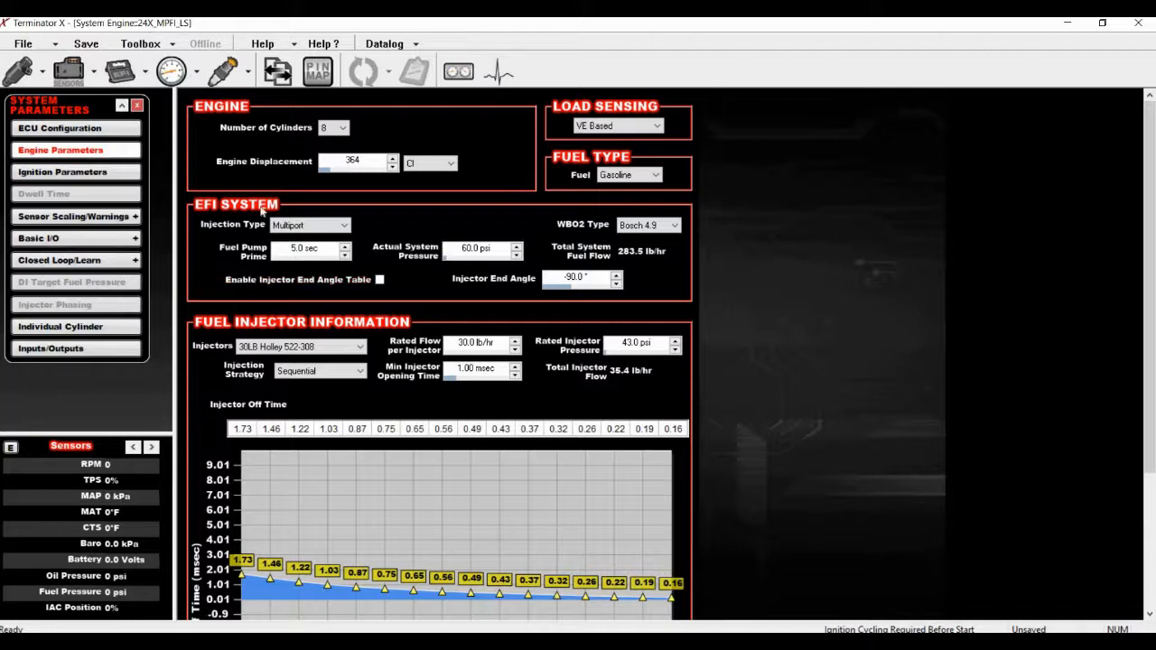
click(104, 135)
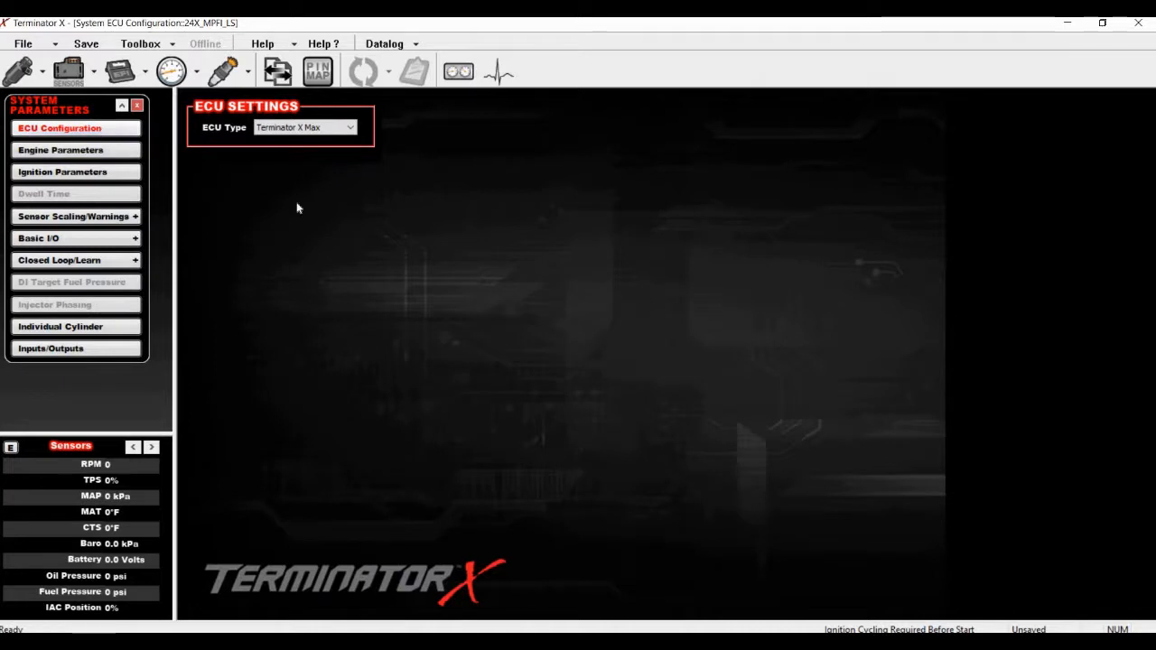
click(349, 129)
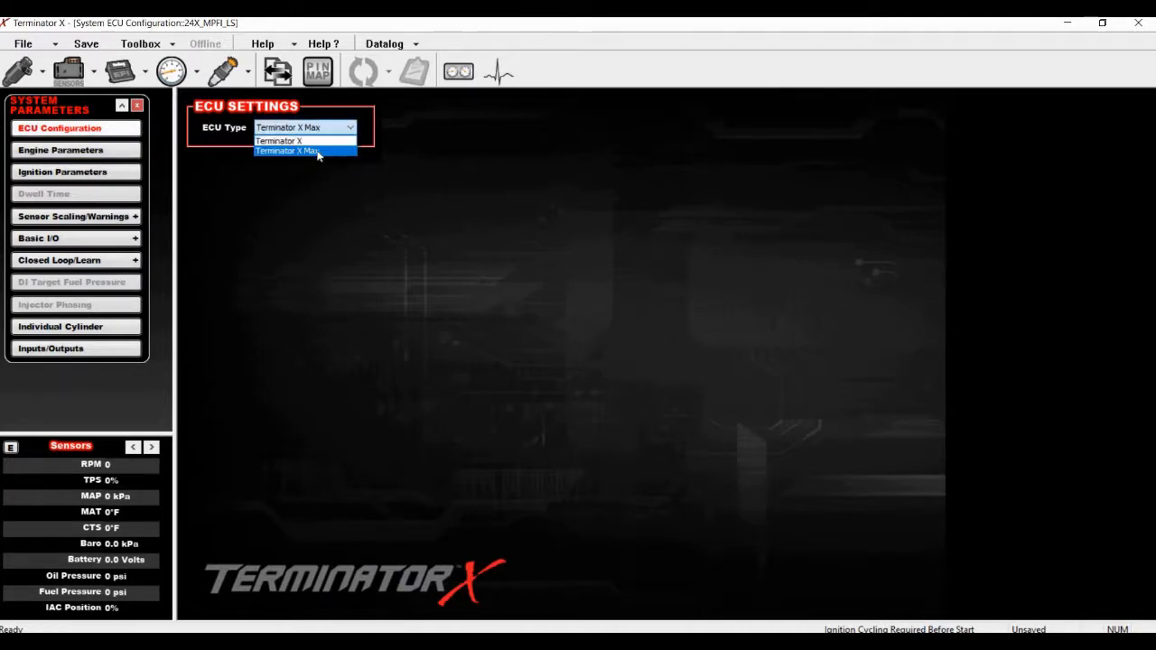
click(321, 152)
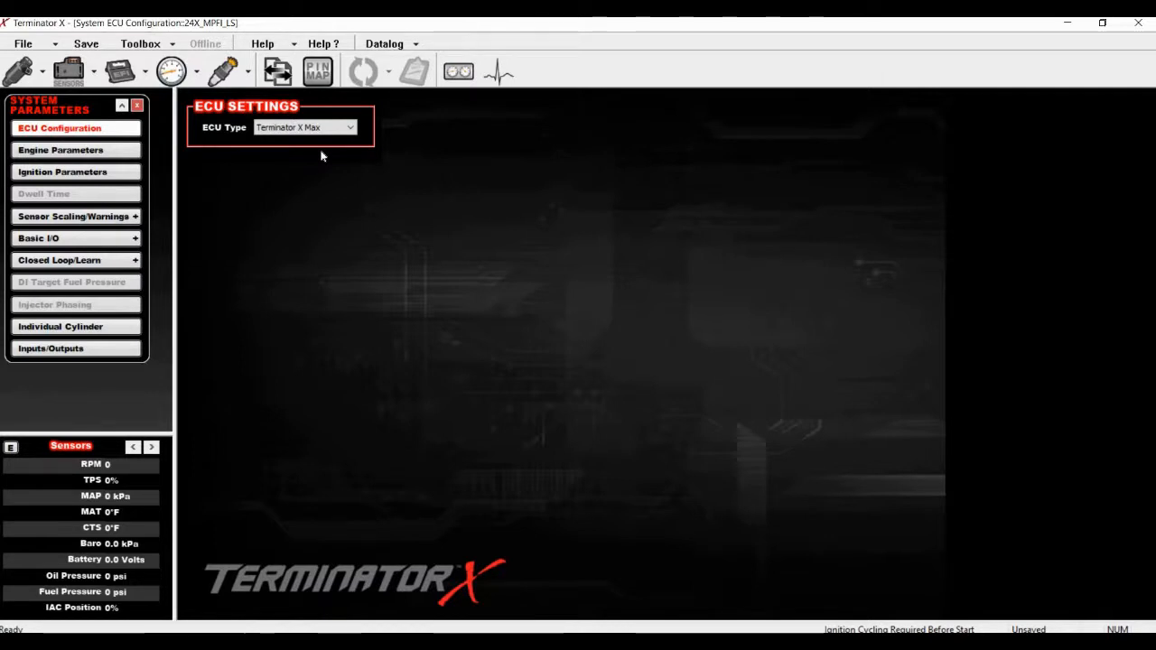
Set the injectors to Custom in the engine parameters' fuel injector information.
click(136, 151)
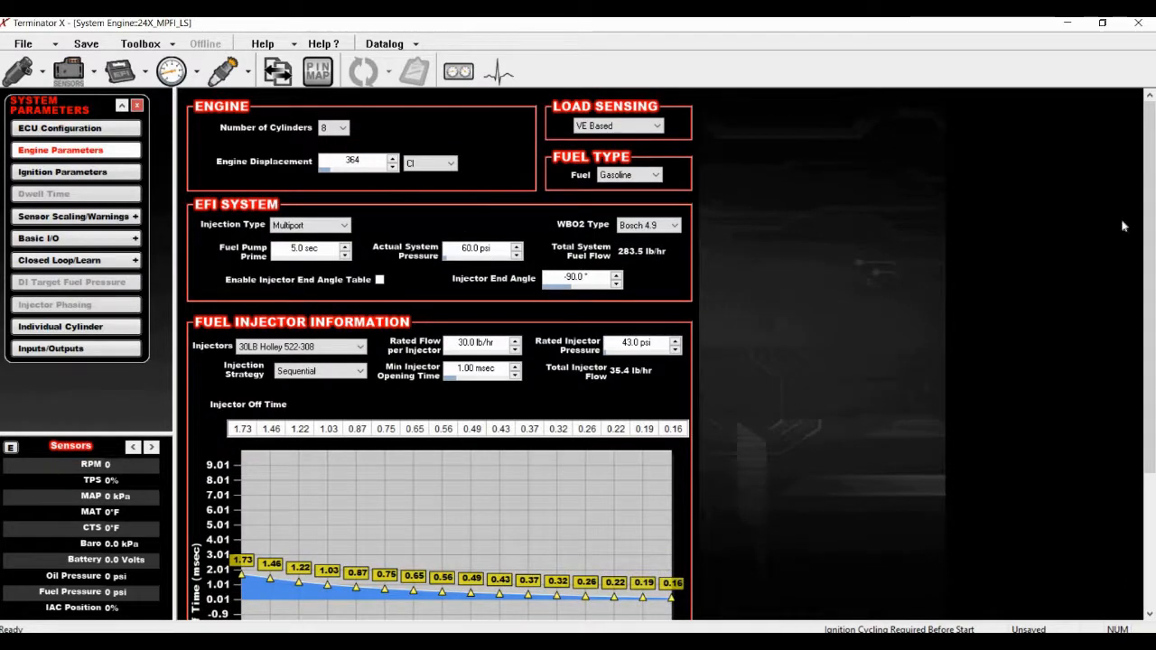
scroll(716, 357, down, 3)
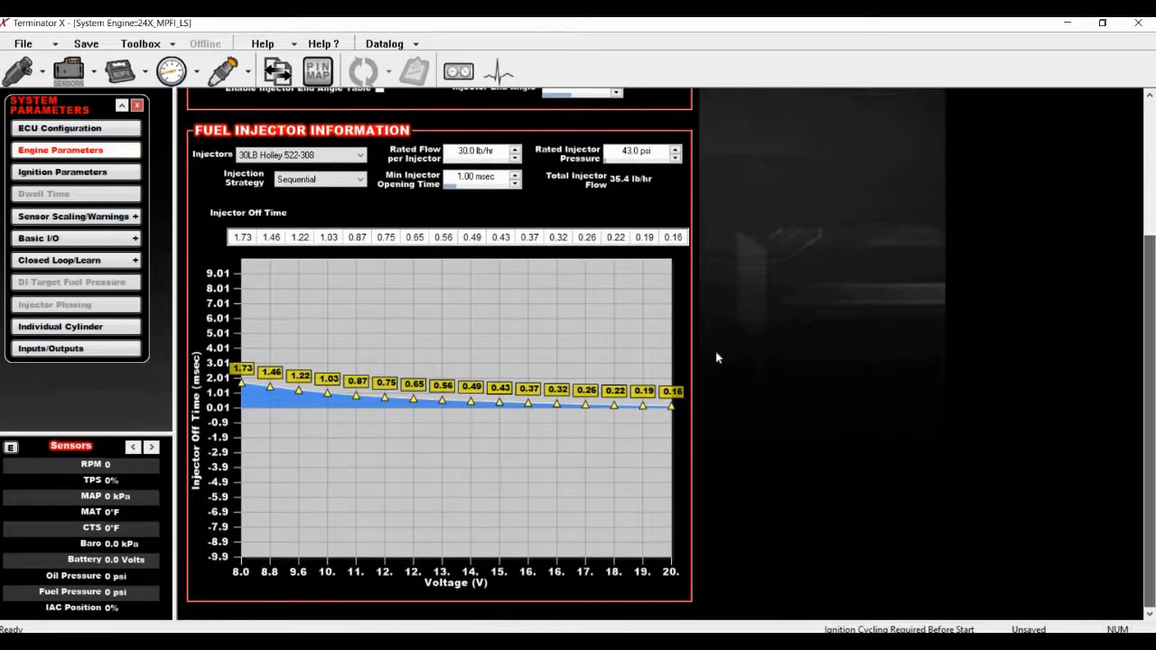
click(275, 159)
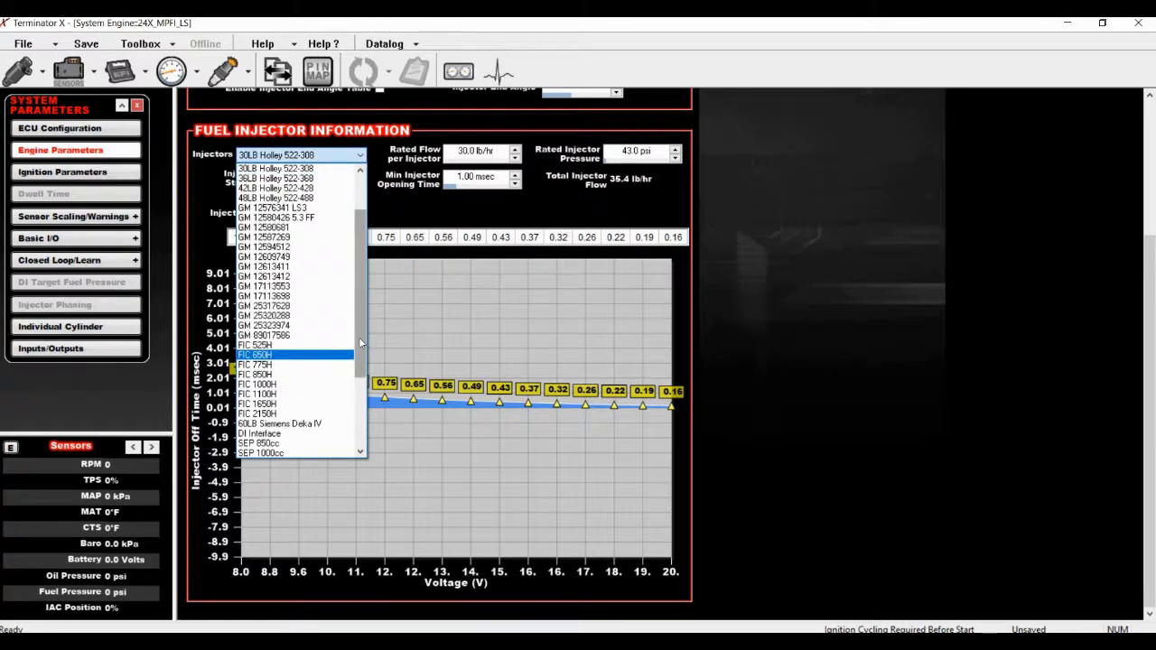
drag(359, 337, 359, 425)
click(287, 452)
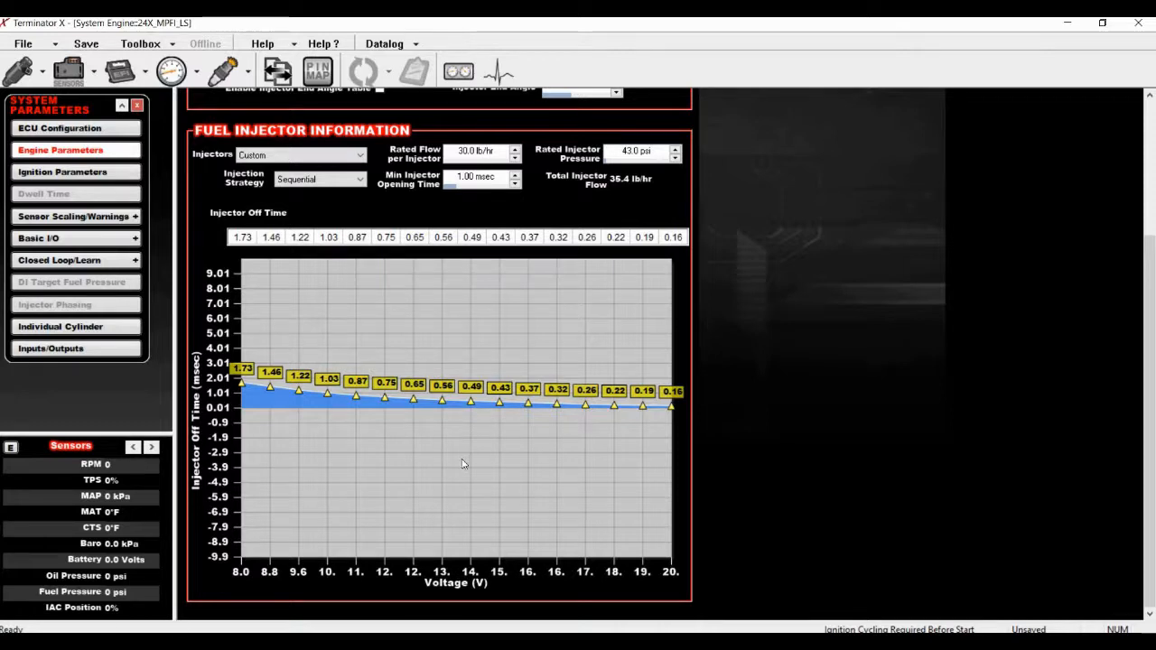
mouse_move(472, 398)
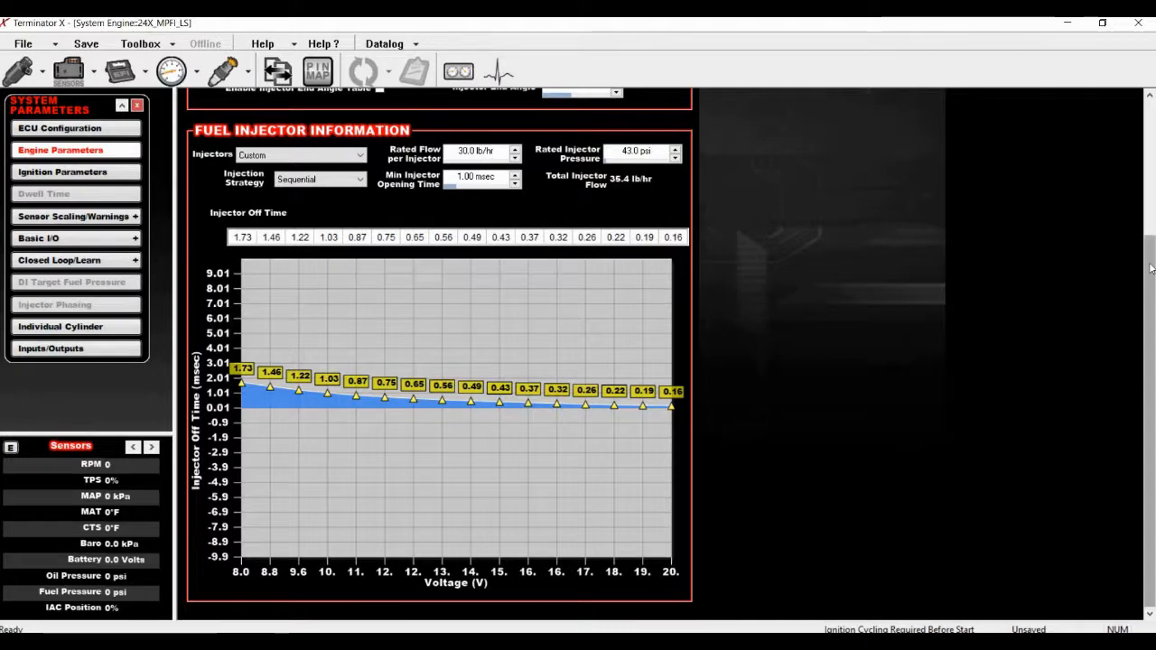
Reselect VE Based load sensing, decline the automatic fuel and spark axis update, and check the base fuel table.
drag(1144, 260, 1139, 167)
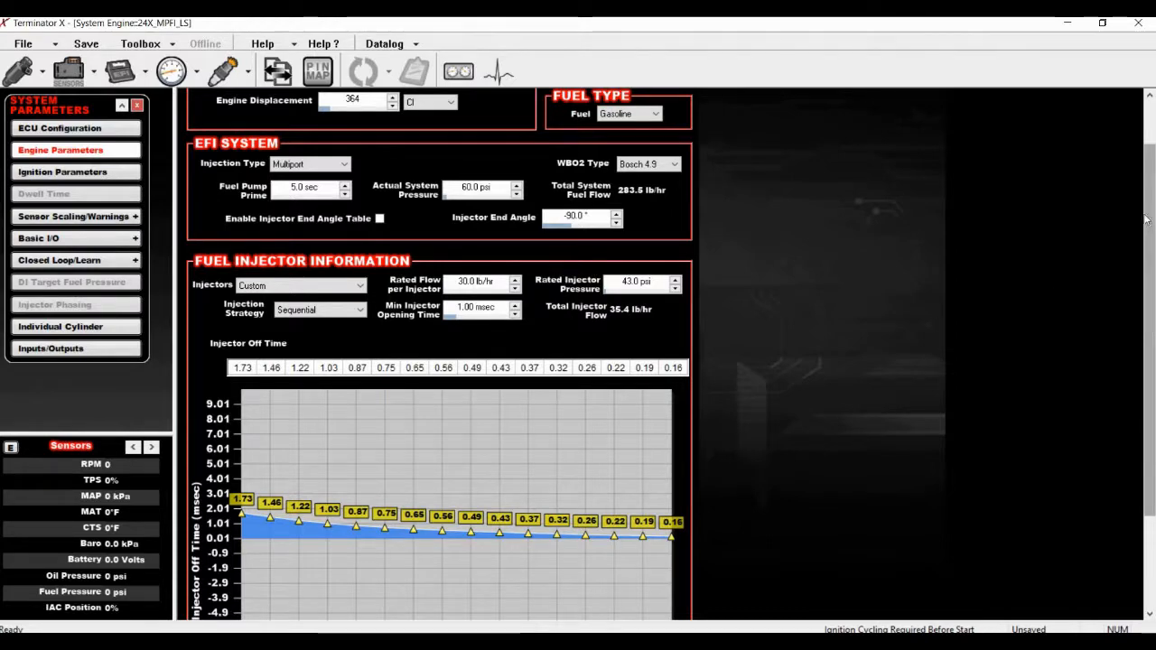
scroll(1150, 268, up, 1)
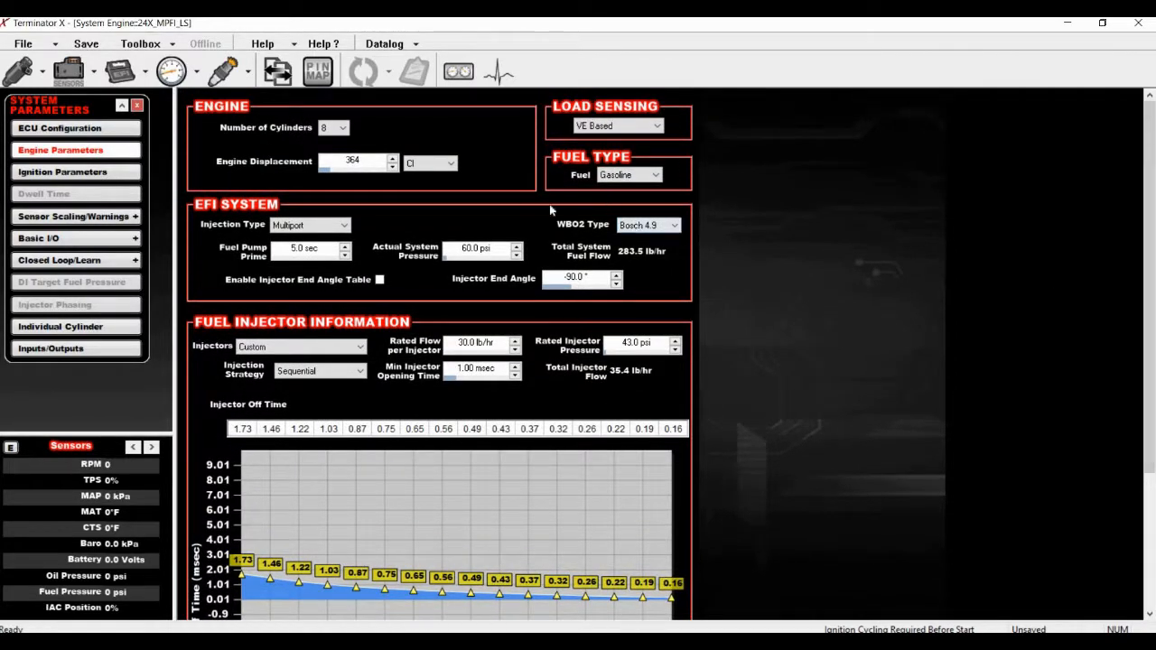
click(613, 130)
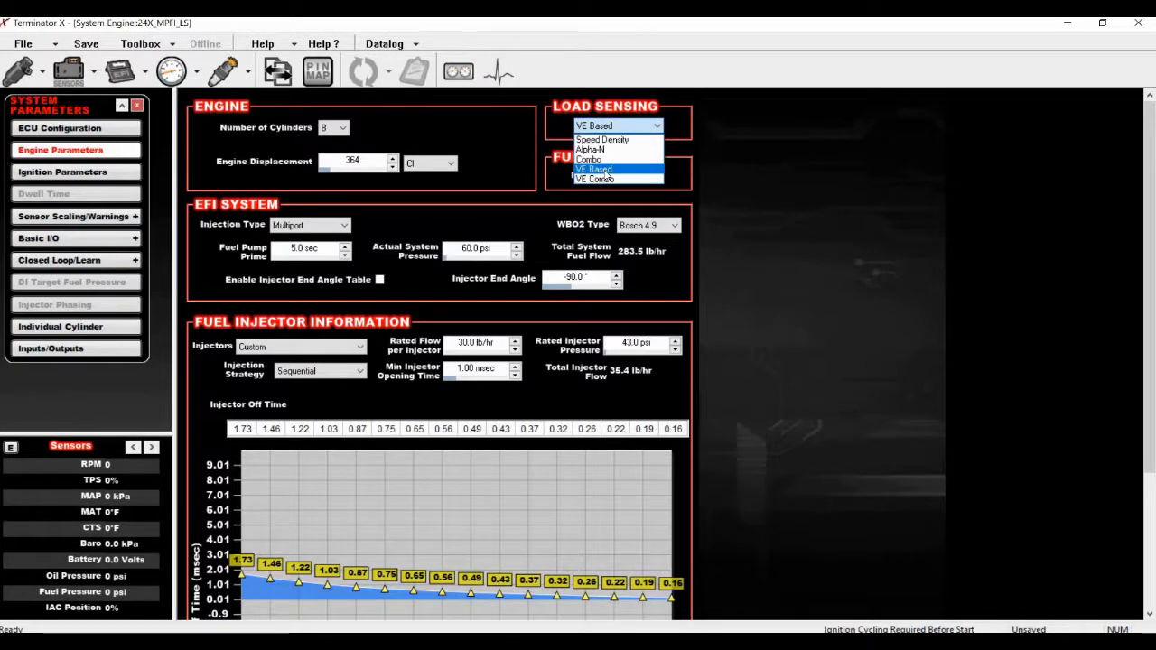
click(604, 170)
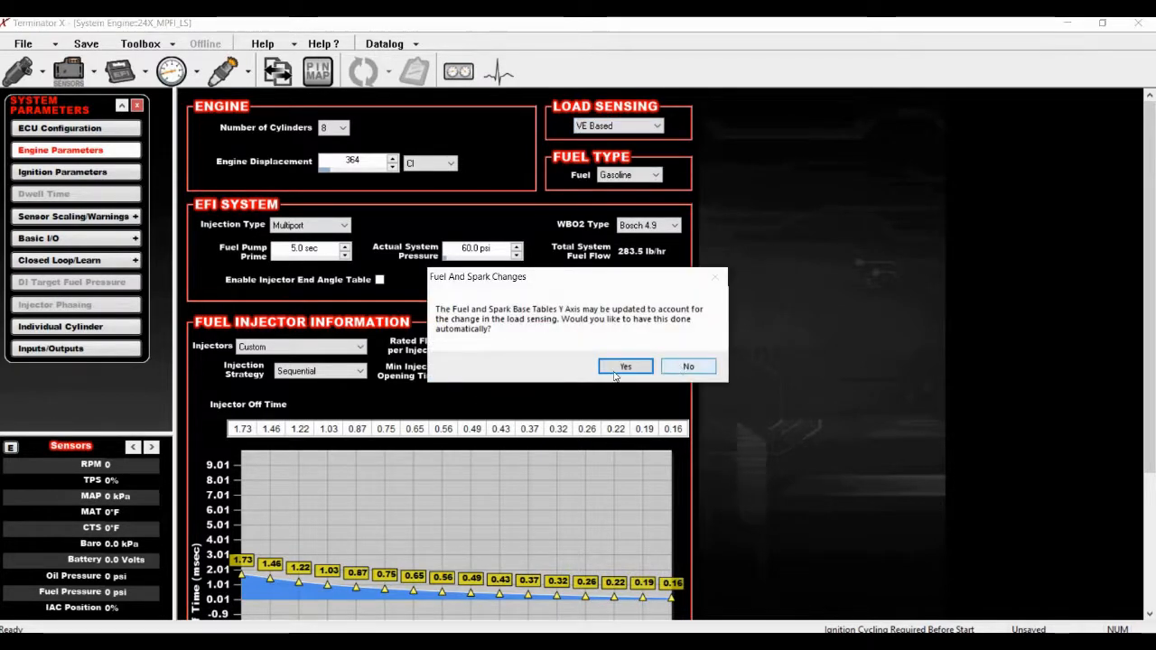
click(683, 366)
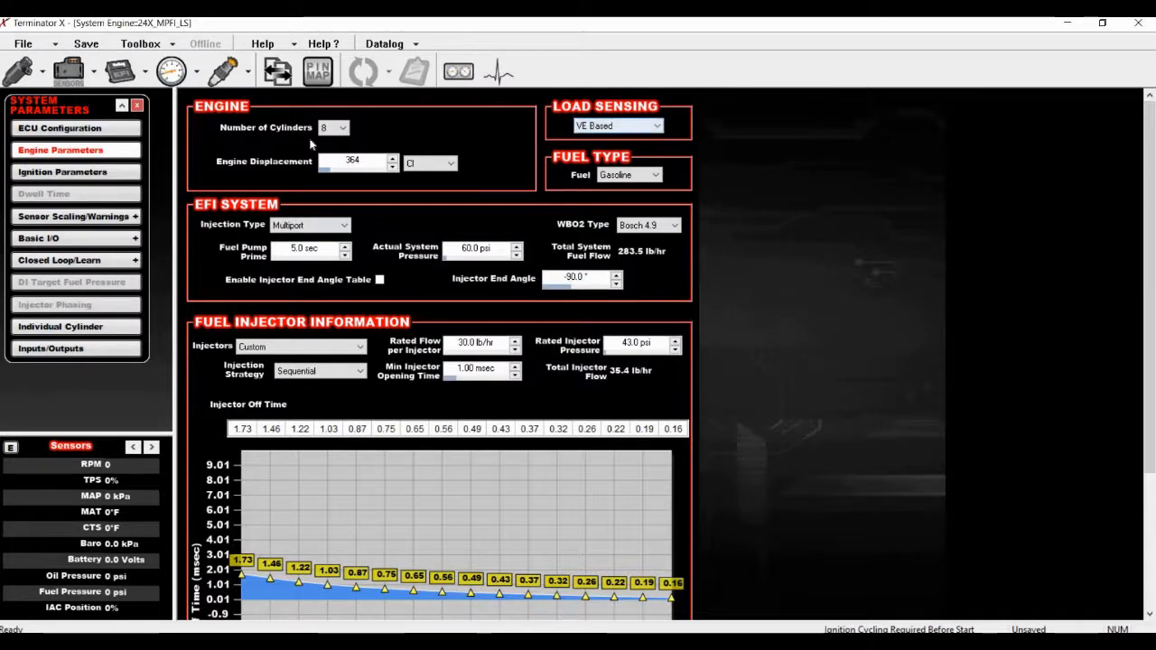
click(18, 71)
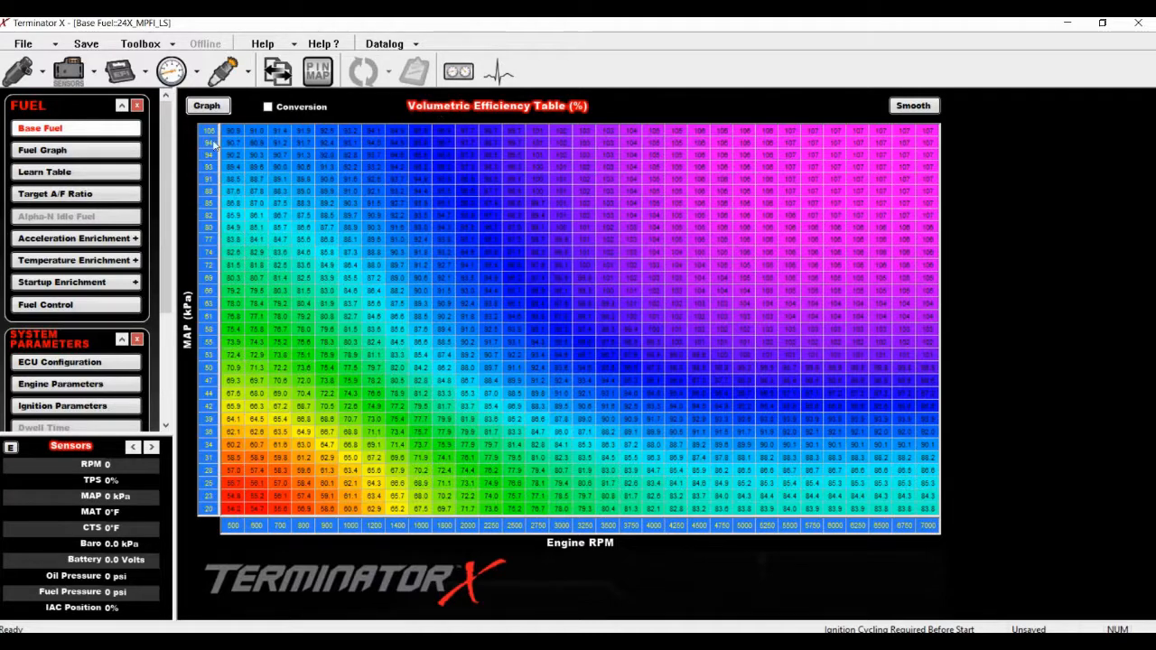
Set load sensing to Speed Density, converting the fuel map to fuel flow and updating the axes automatically, and check the base fuel table.
click(123, 74)
click(619, 127)
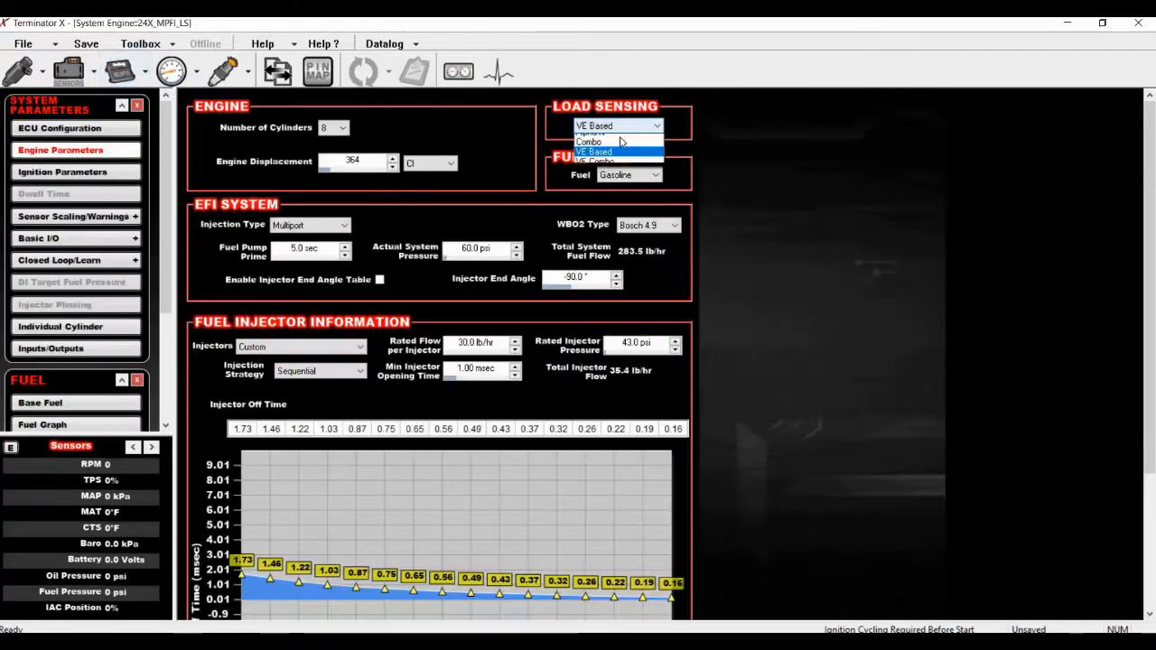
click(620, 140)
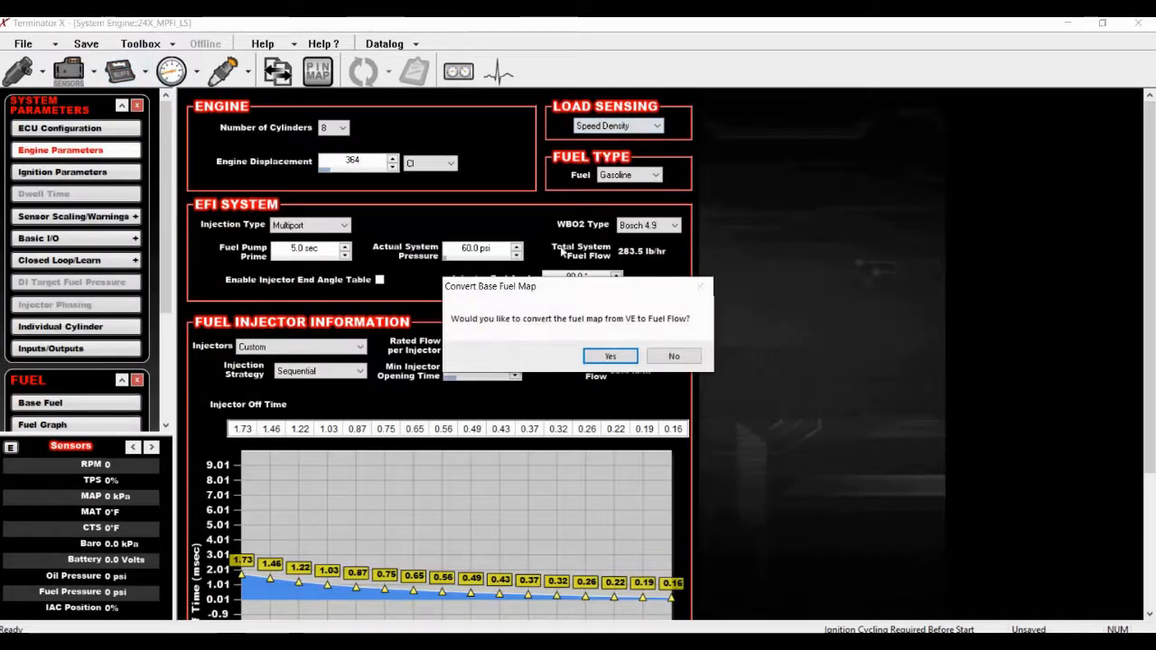
click(622, 355)
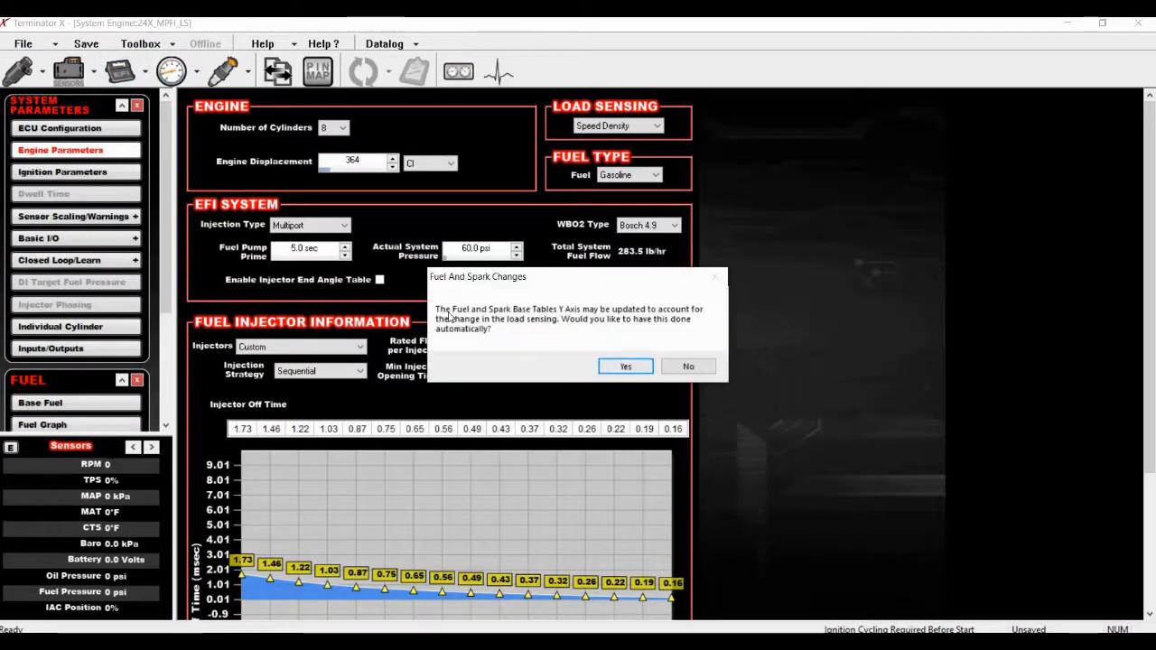
click(625, 365)
click(18, 70)
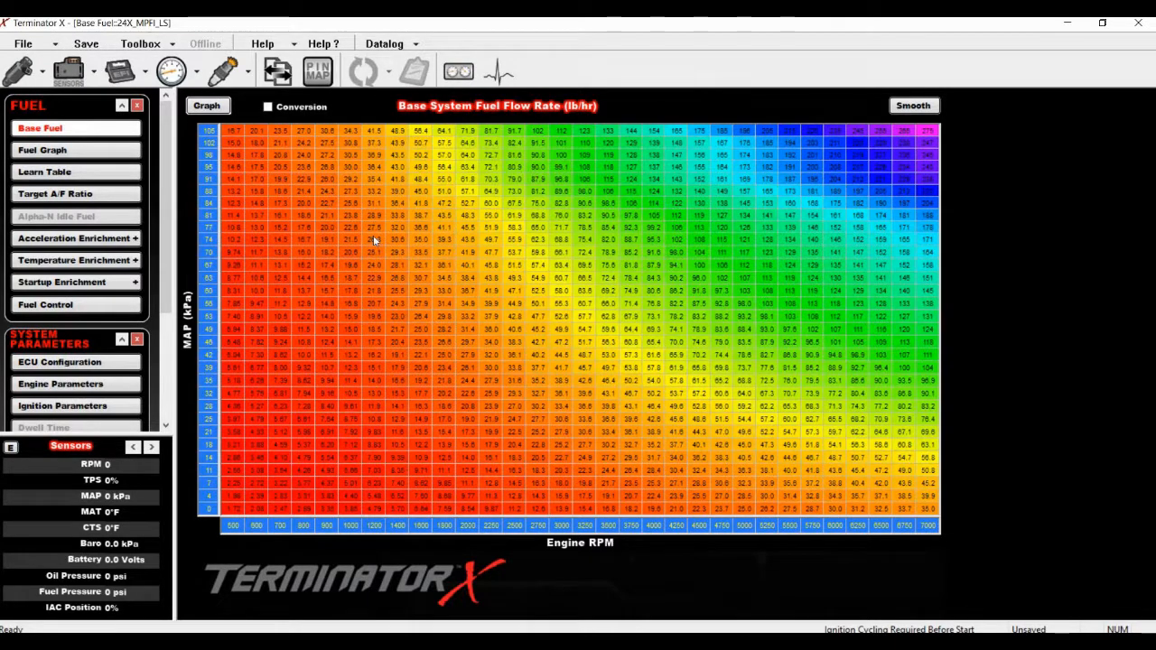
click(267, 107)
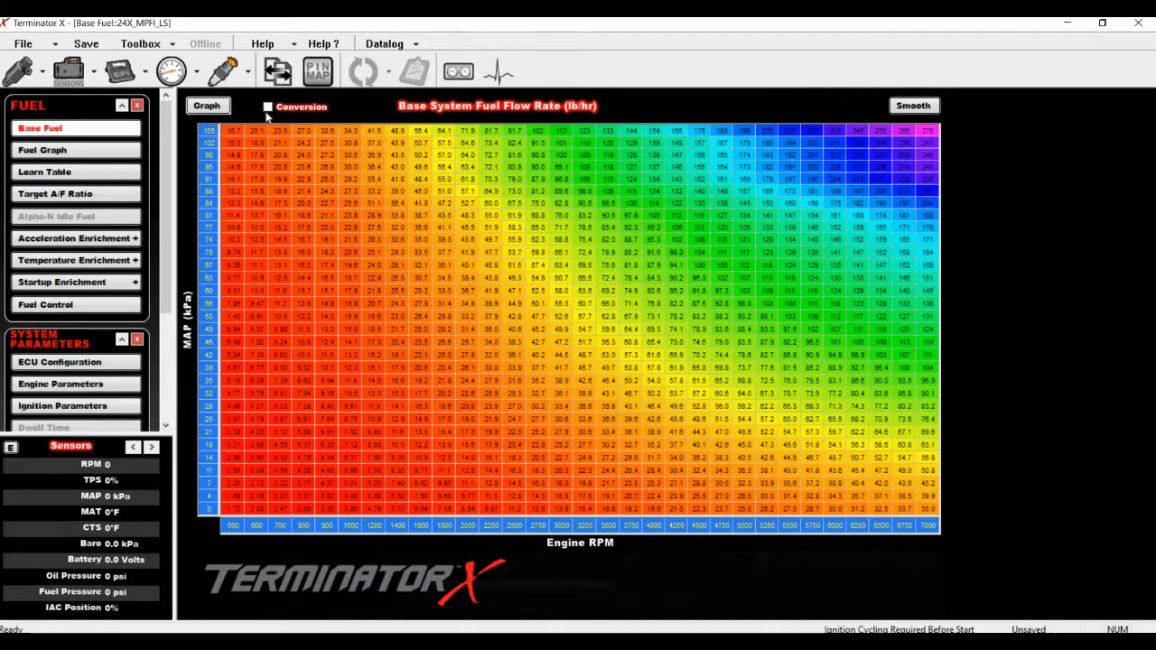
click(268, 108)
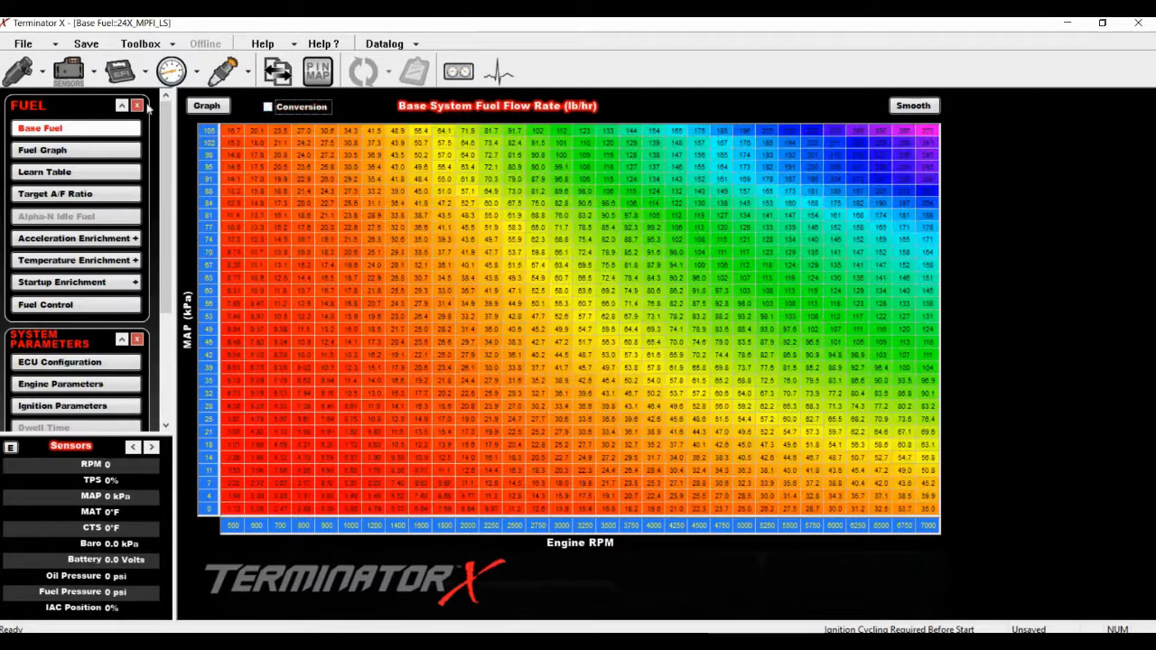
Set load sensing to VE Based, converting the fuel map to VE and updating the fuel and spark table axes automatically.
click(122, 72)
click(617, 127)
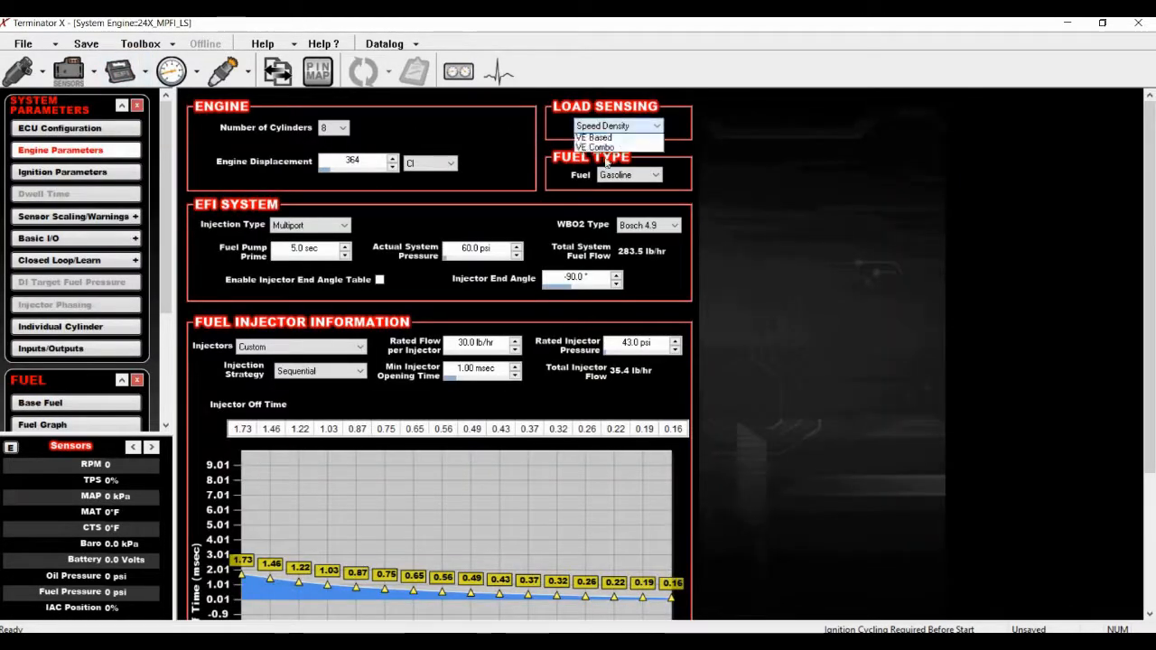
click(593, 169)
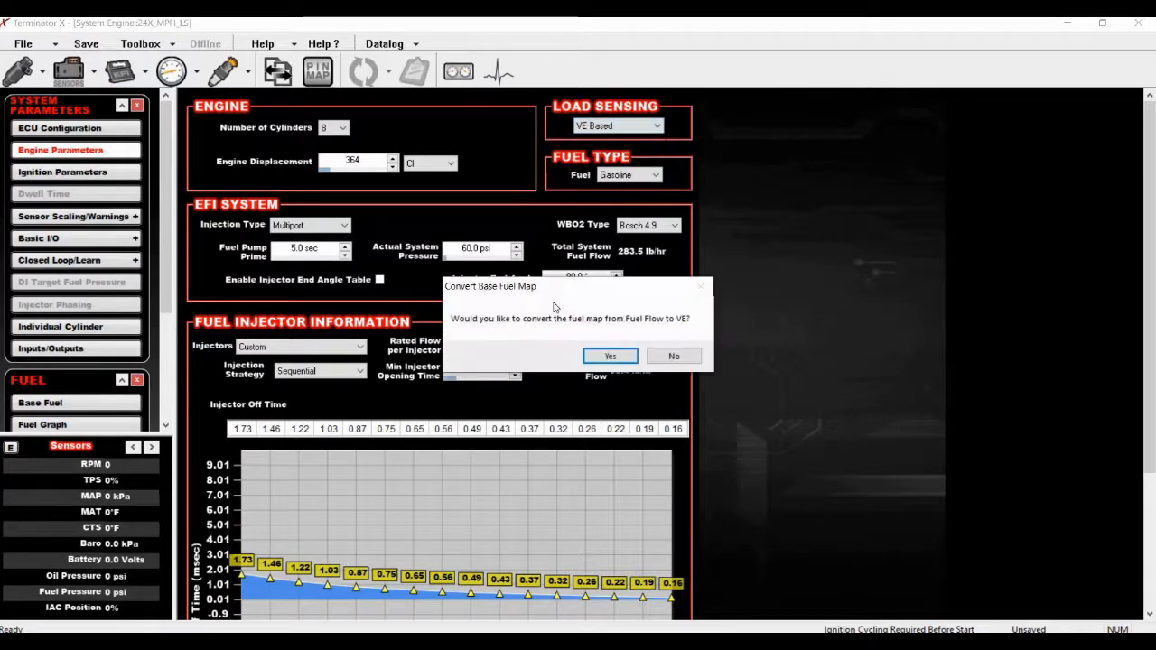
click(619, 363)
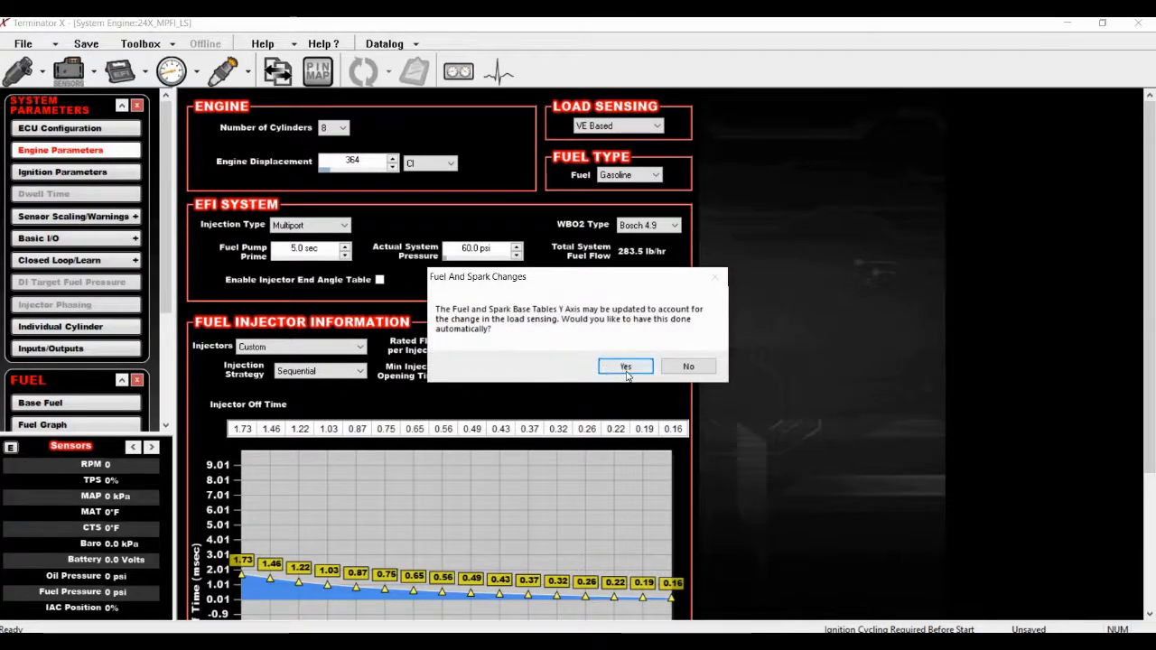
click(621, 365)
Compare the base fuel table in volumetric efficiency and fuel flow, leaving Conversion enabled.
click(20, 72)
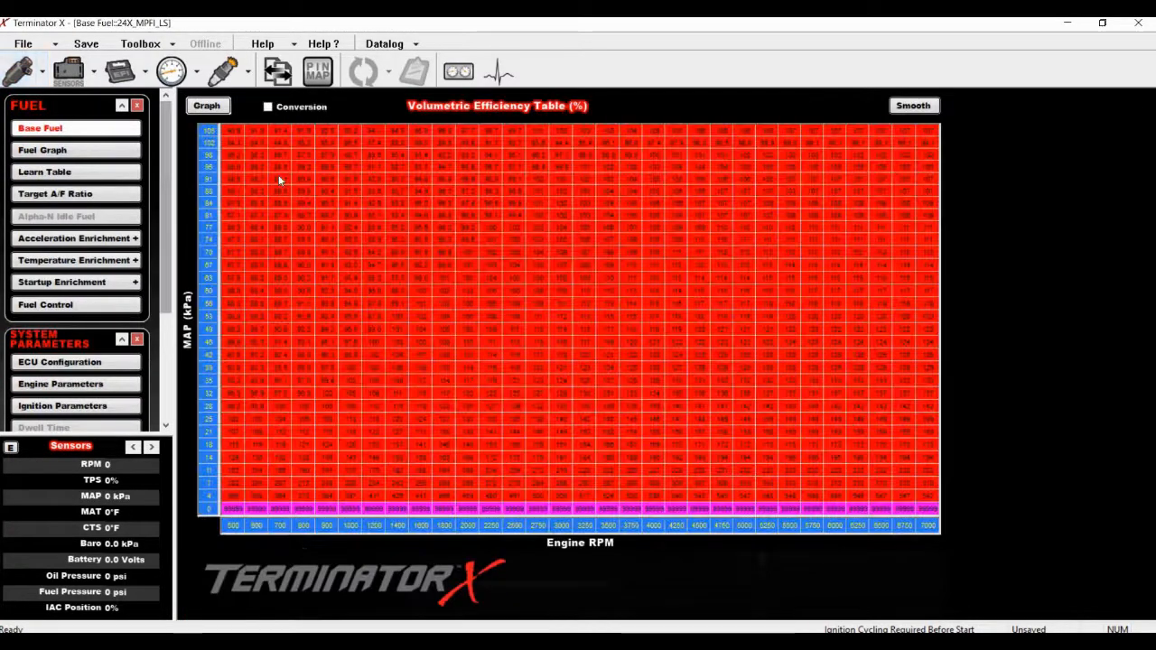
click(275, 108)
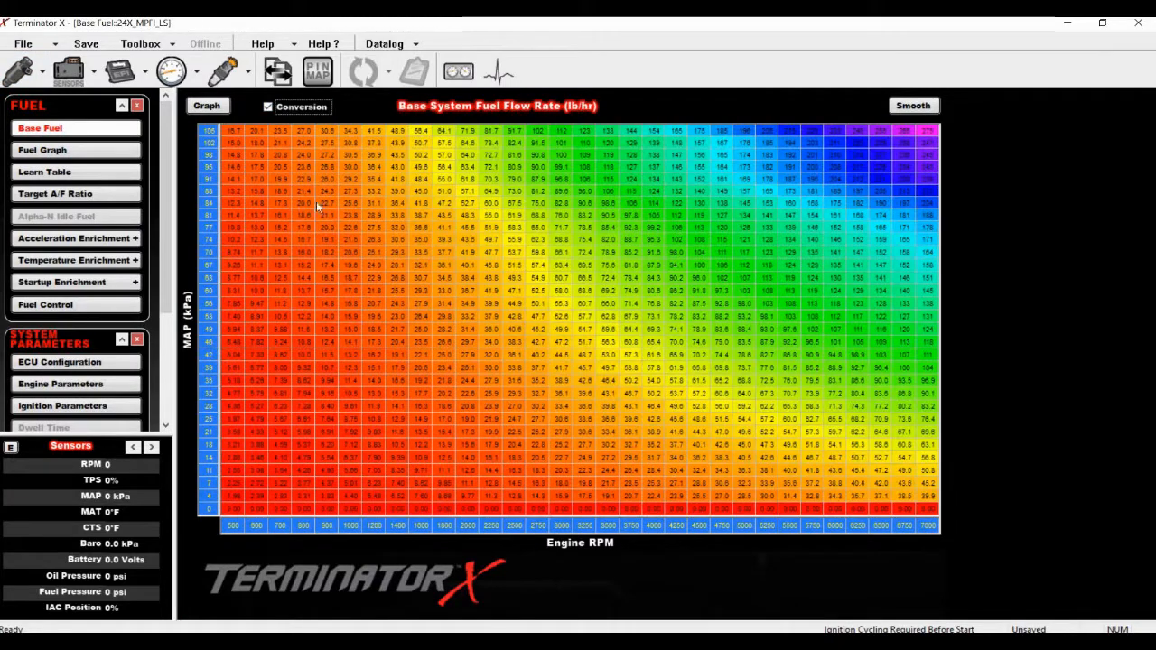
click(300, 109)
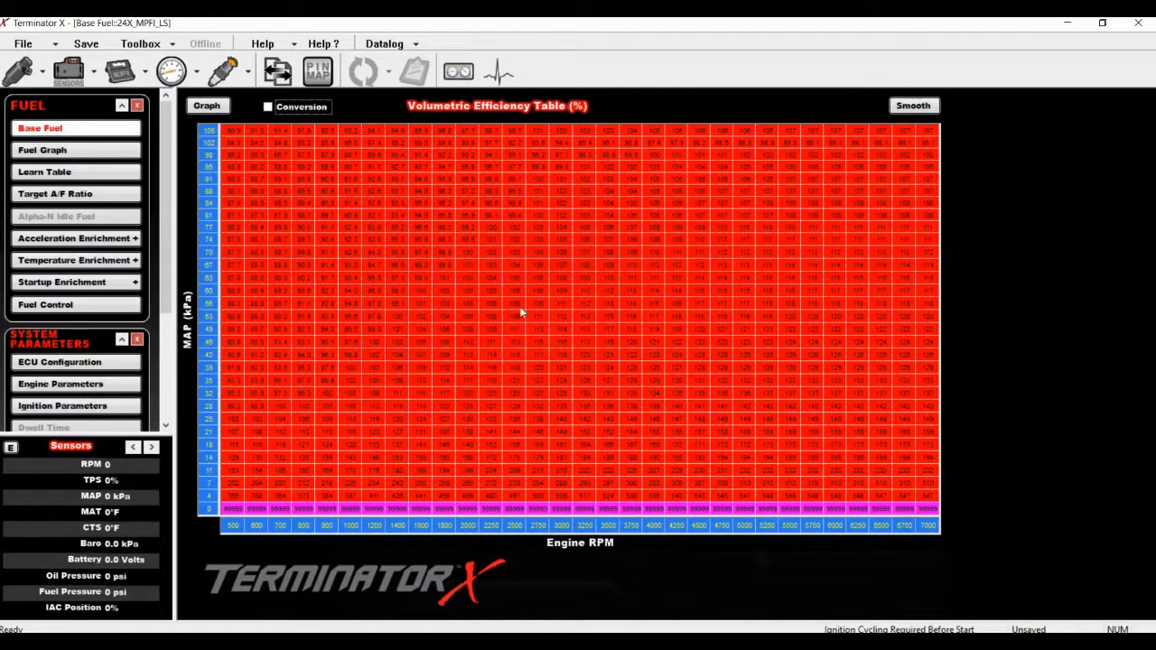
click(271, 108)
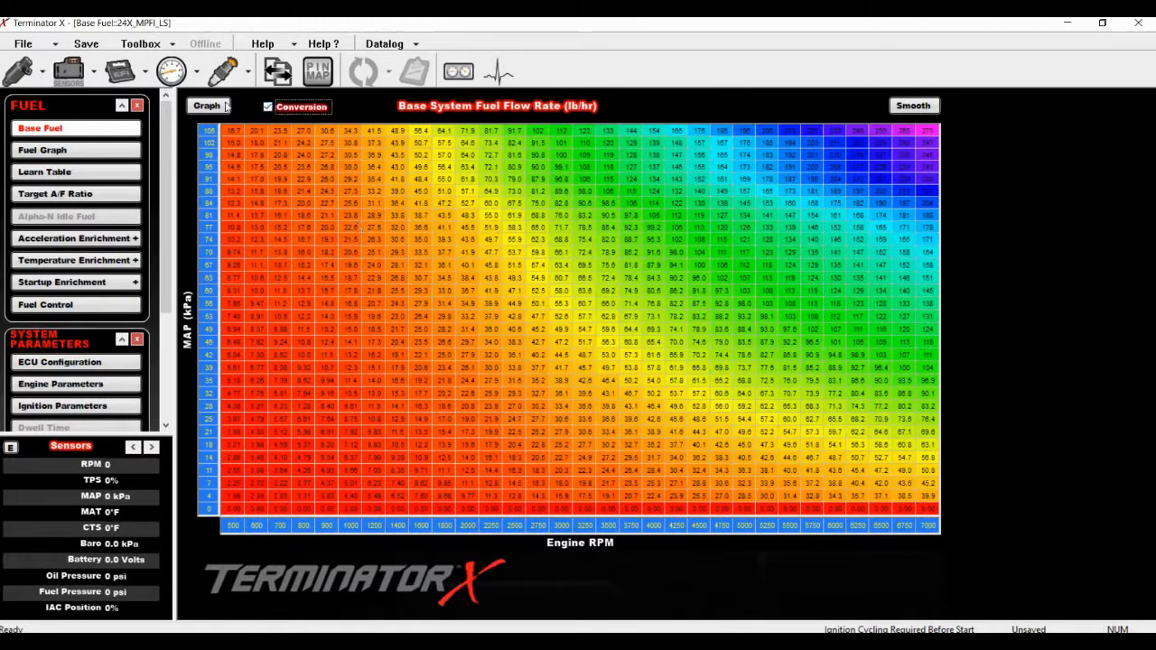
Review the available fuel types in the engine parameters without changing the selection.
click(122, 74)
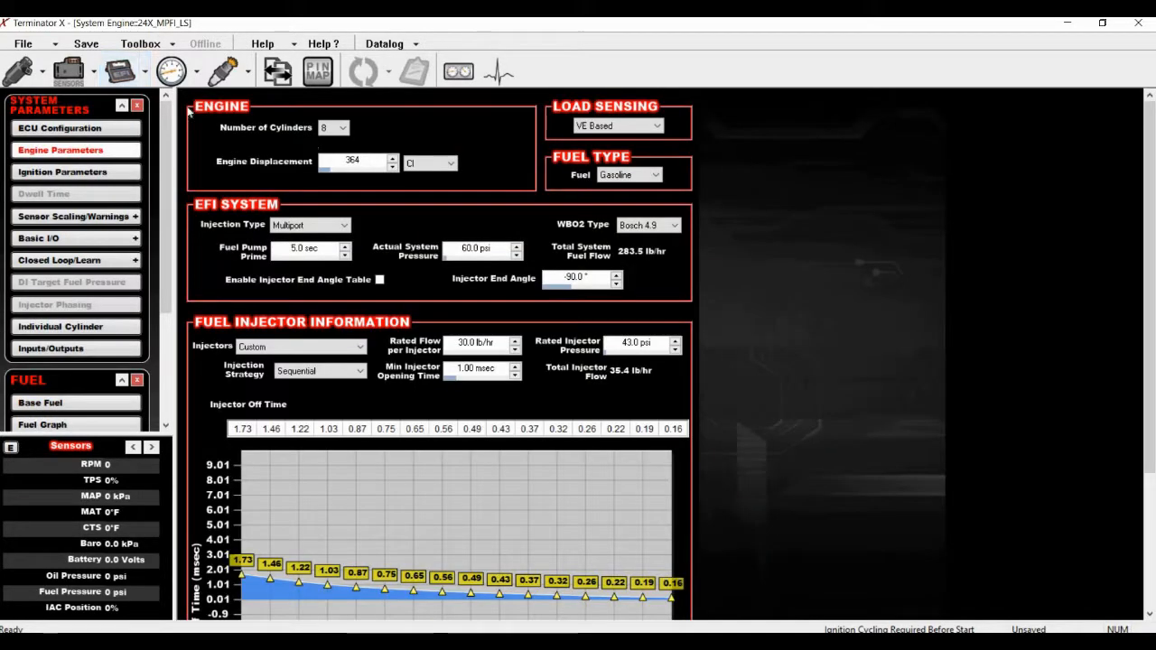
click(121, 78)
click(121, 81)
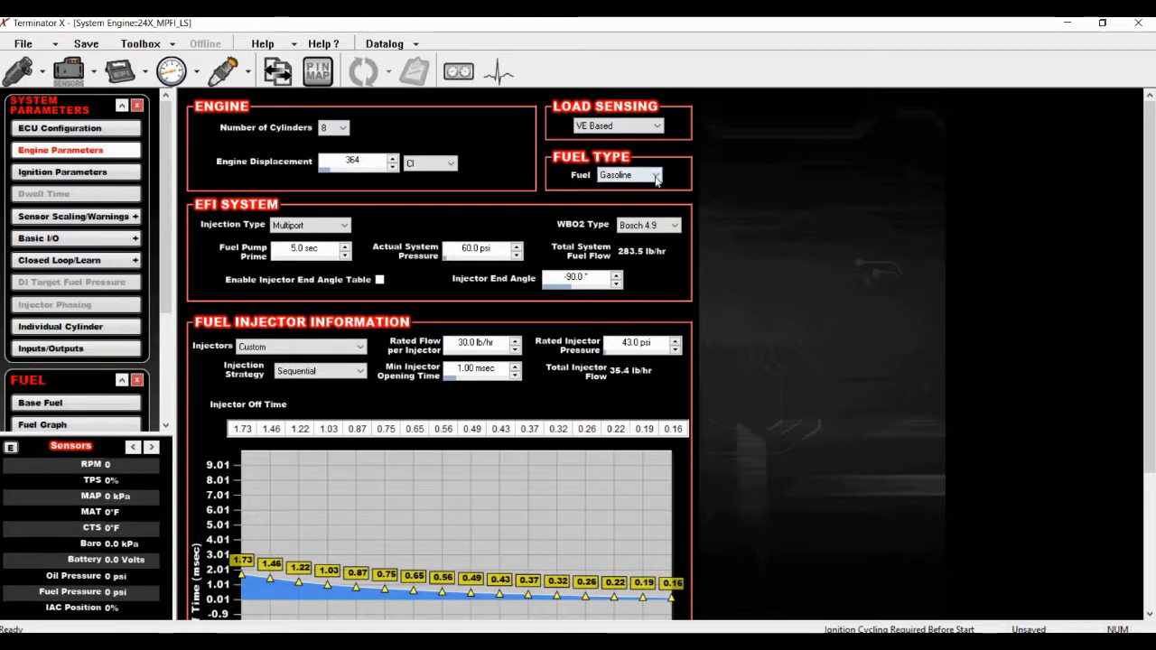
click(656, 178)
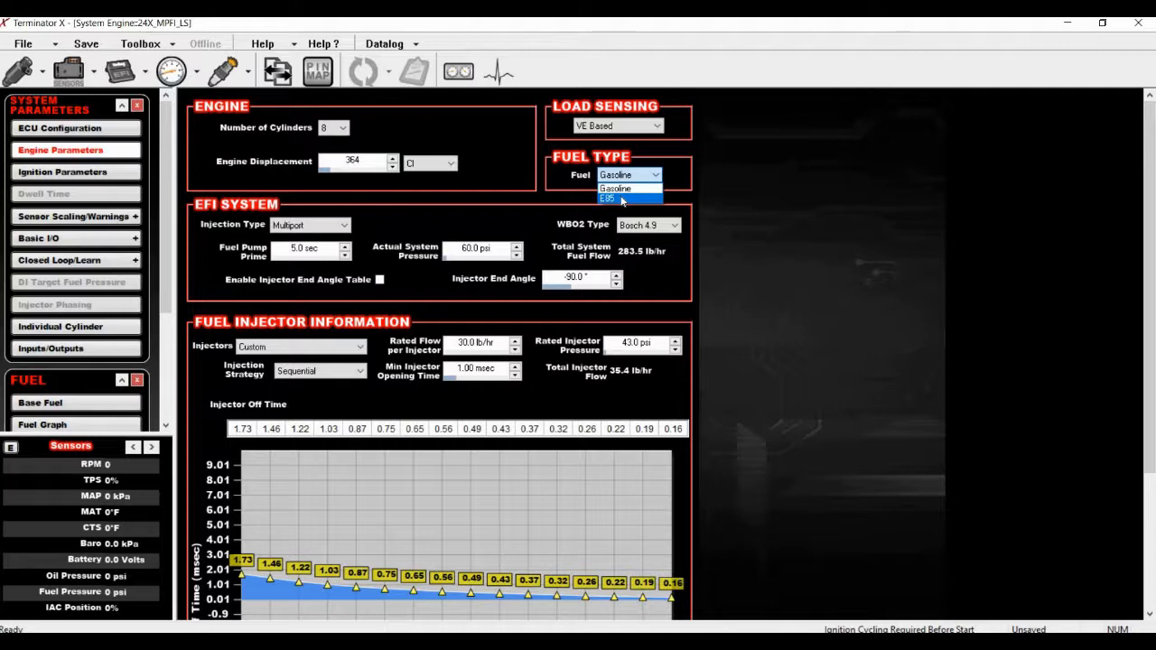
click(543, 202)
Set the ignition type to CUSTOM in the ignition parameters to bring up the custom ignition setup.
click(110, 173)
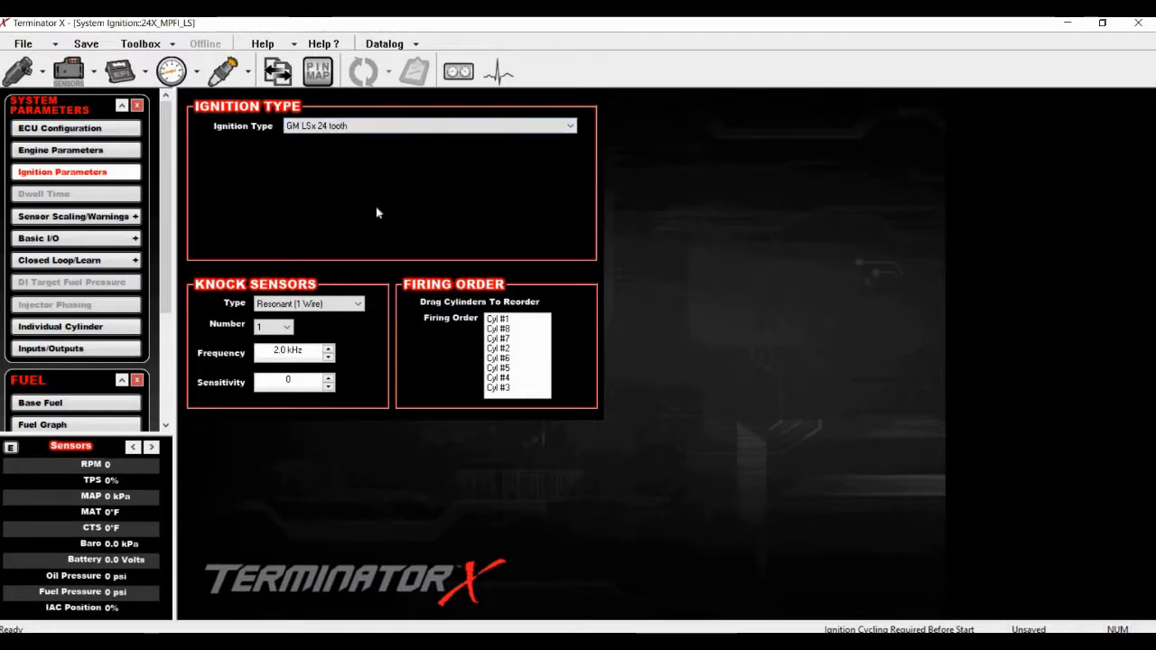
click(388, 126)
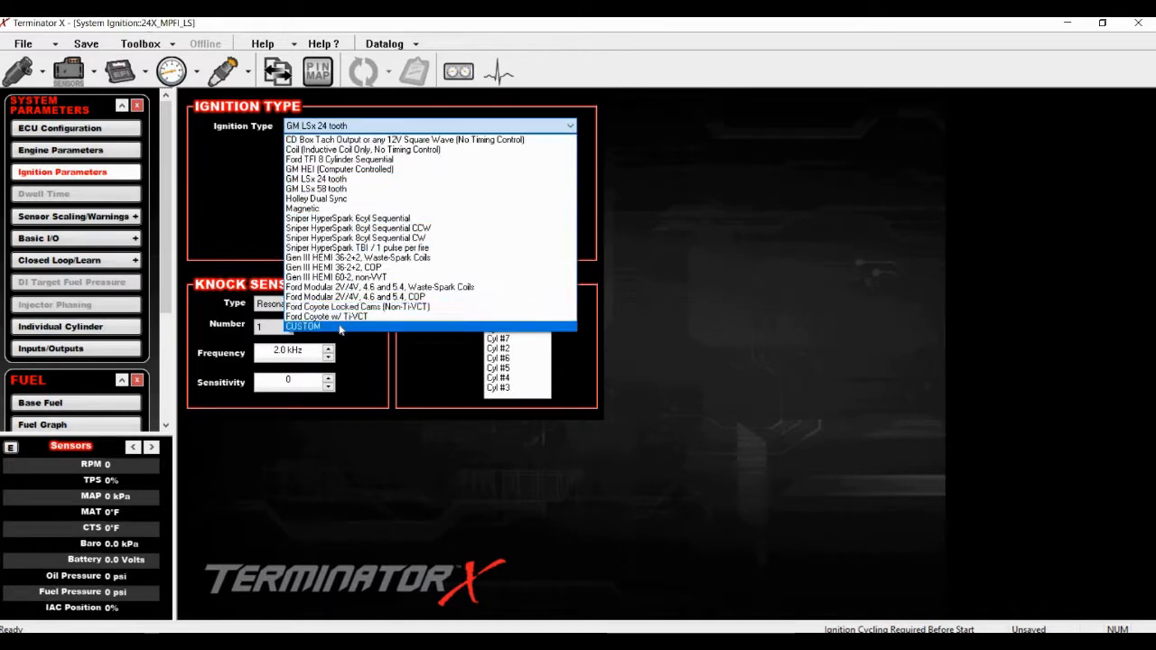
click(380, 326)
Configure the custom ignition with the cam sensor type set to Single Pulse and return to the ignition parameters.
click(359, 153)
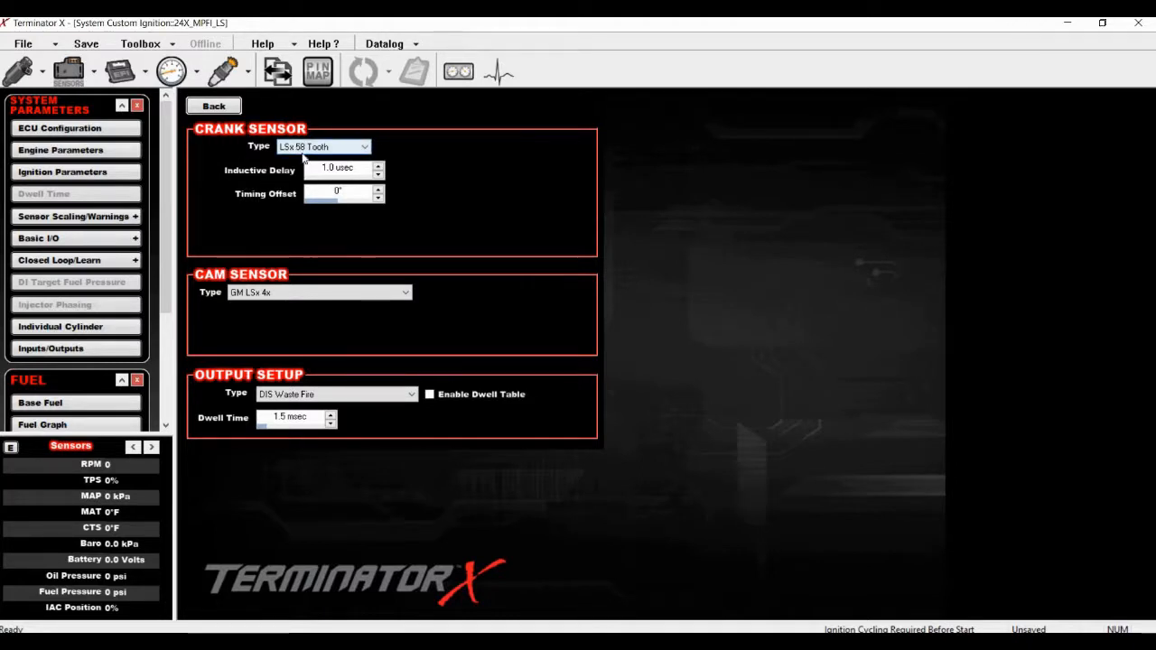
click(302, 293)
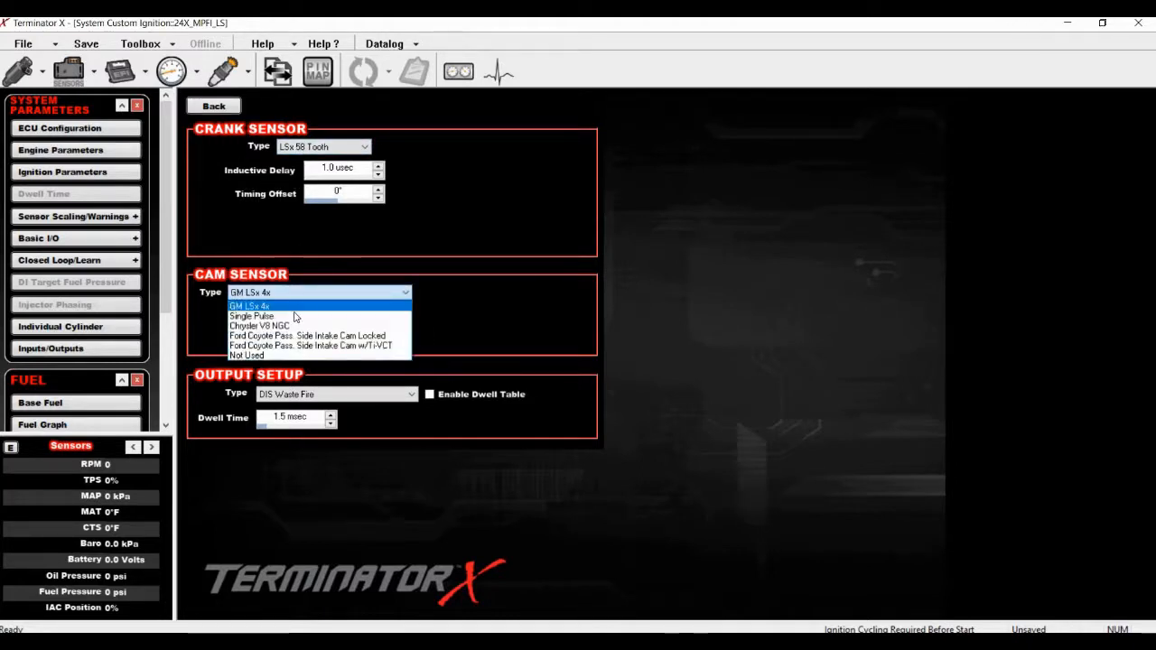
click(295, 317)
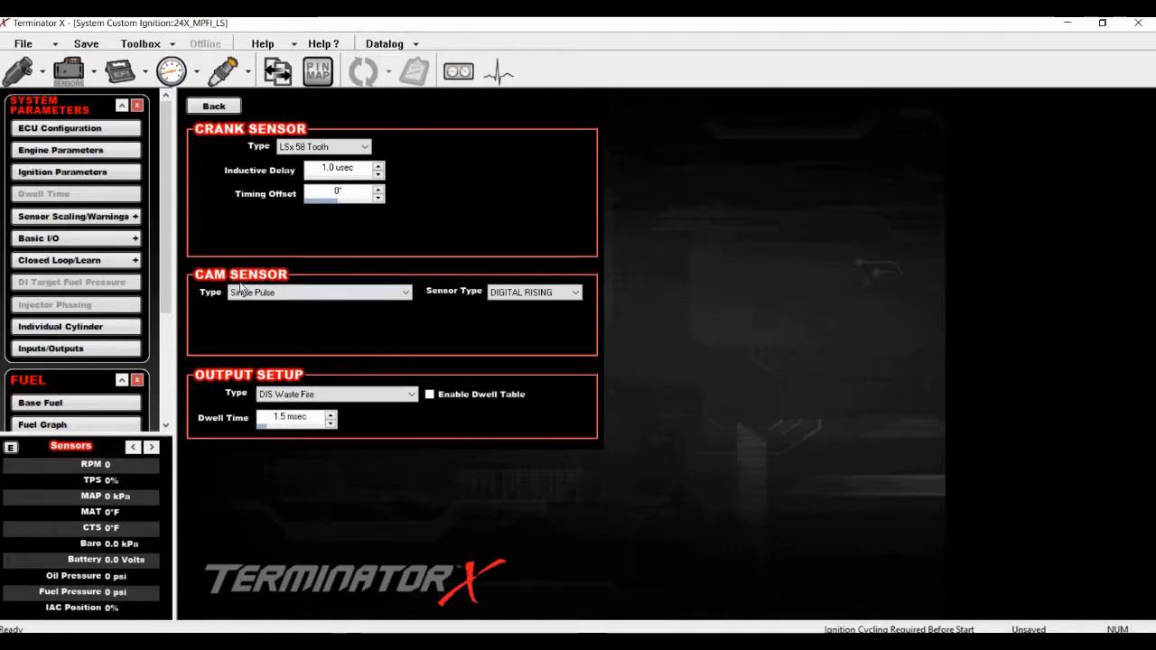
click(235, 106)
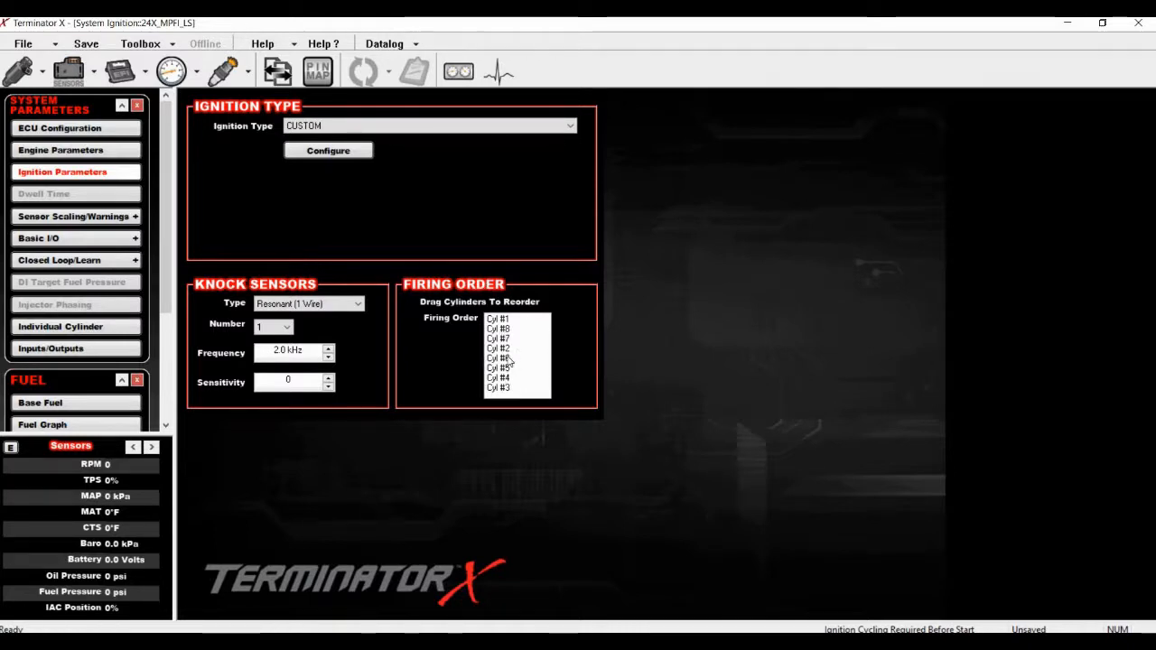
Review the sensor scaling and warnings, and the basic I/O settings for fans, fuel pumps and air conditioning.
click(86, 218)
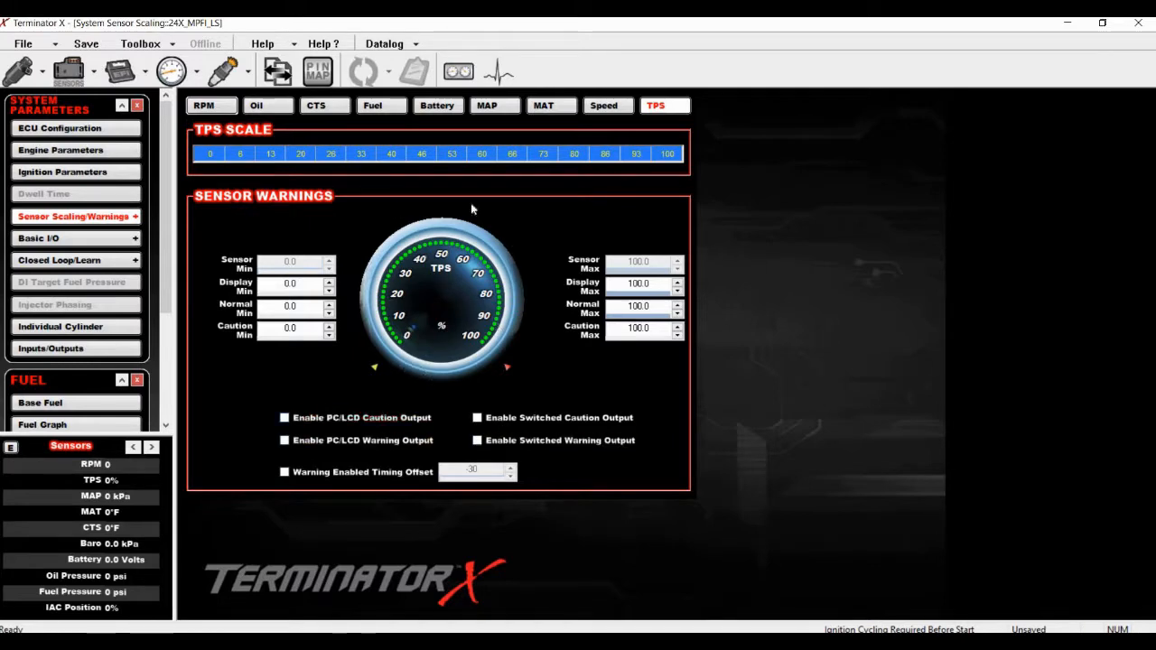
click(95, 239)
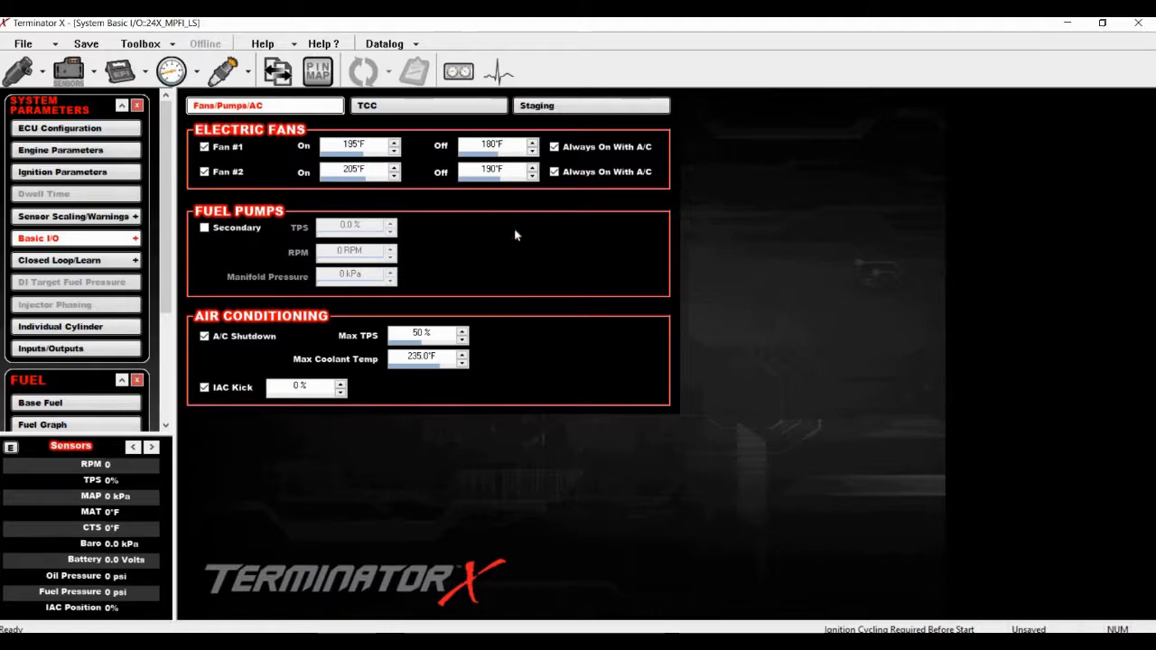
Try enabling staging with the Duty Cycle output type, and restore it to Single Pulse with staging disabled.
click(566, 107)
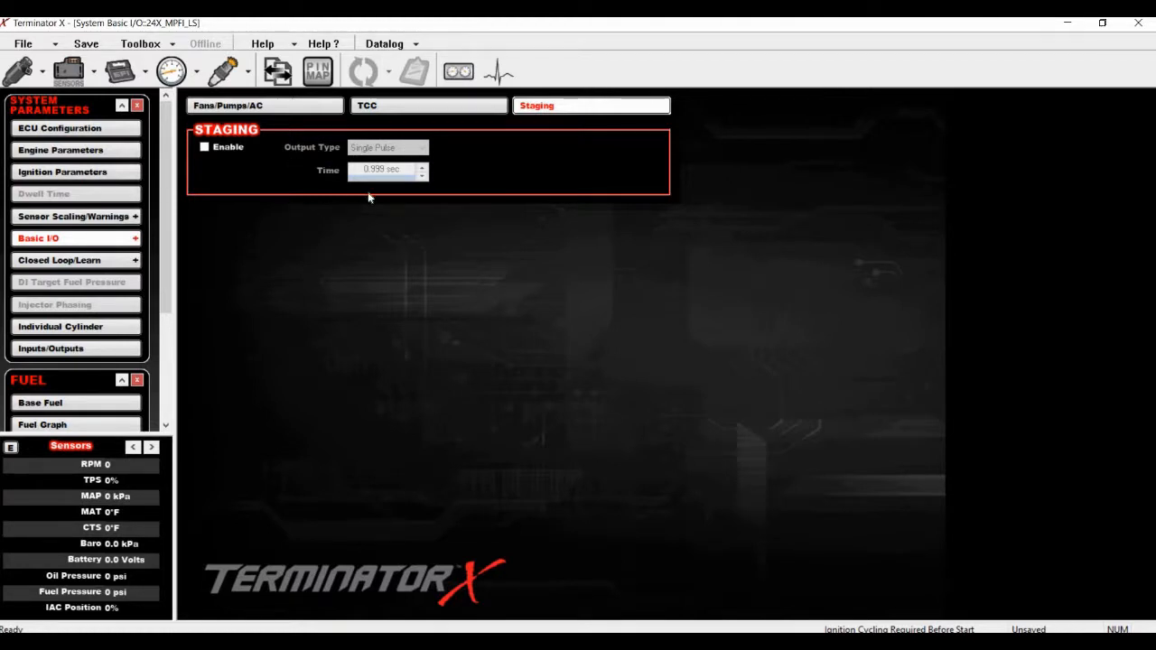
click(227, 154)
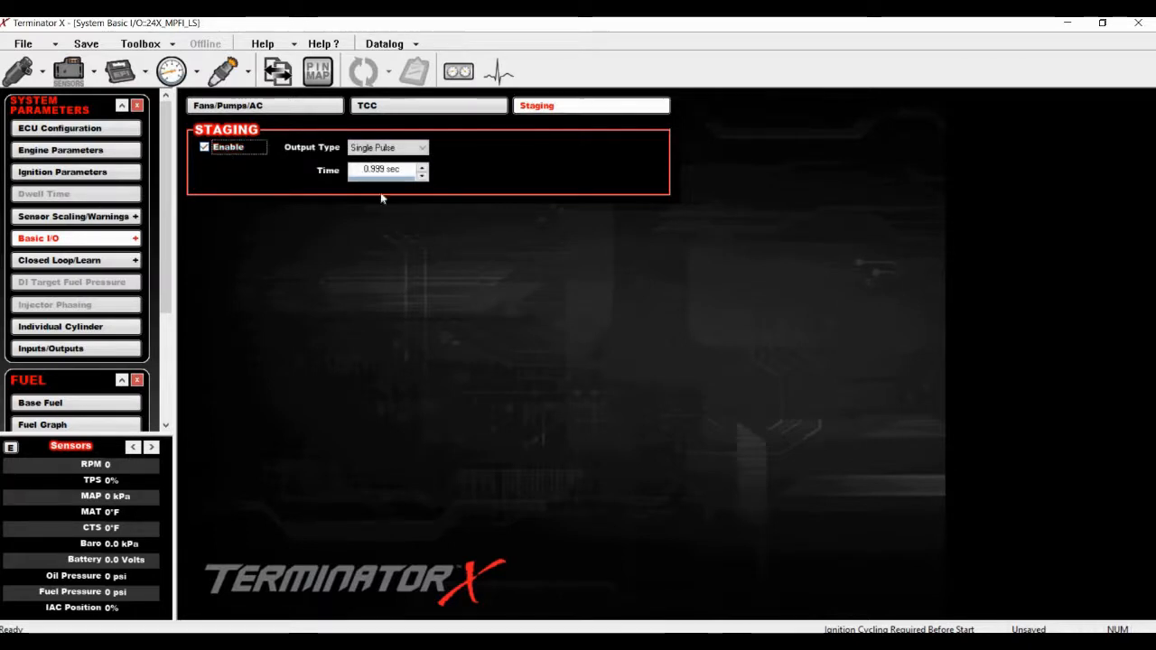
click(400, 148)
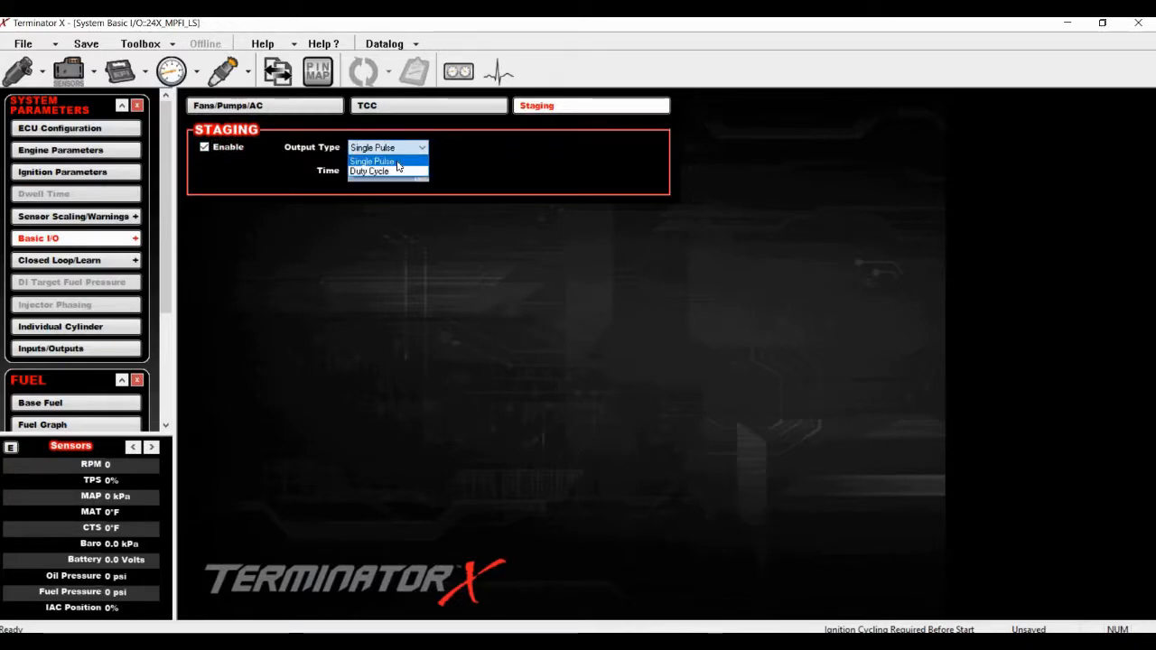
click(396, 172)
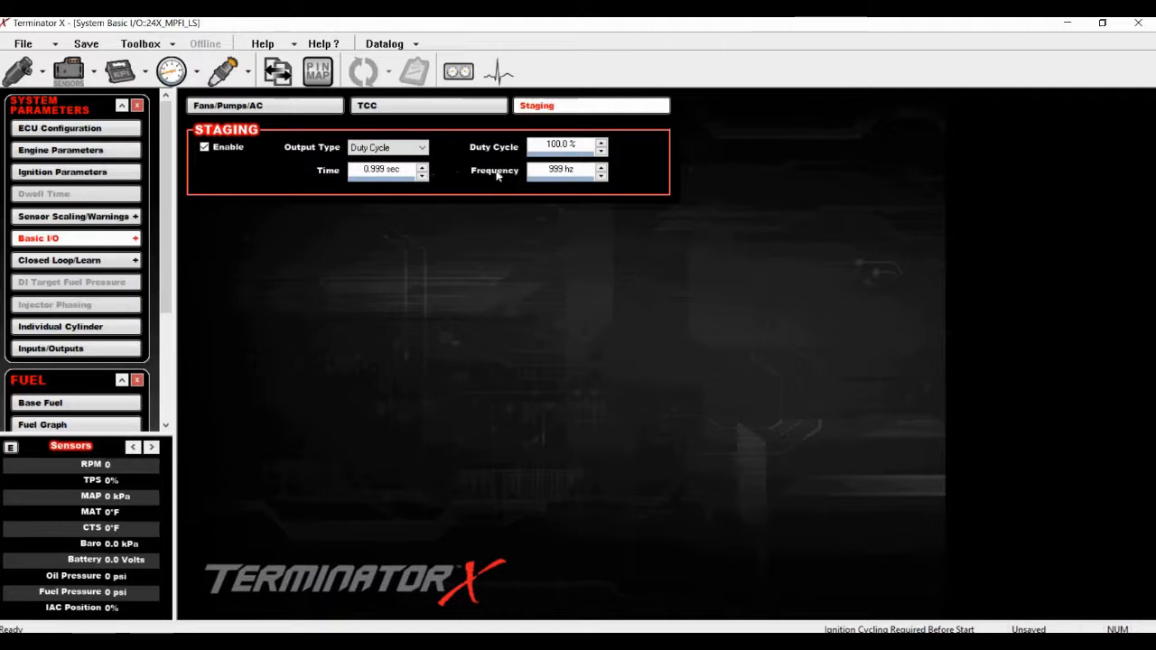
click(408, 147)
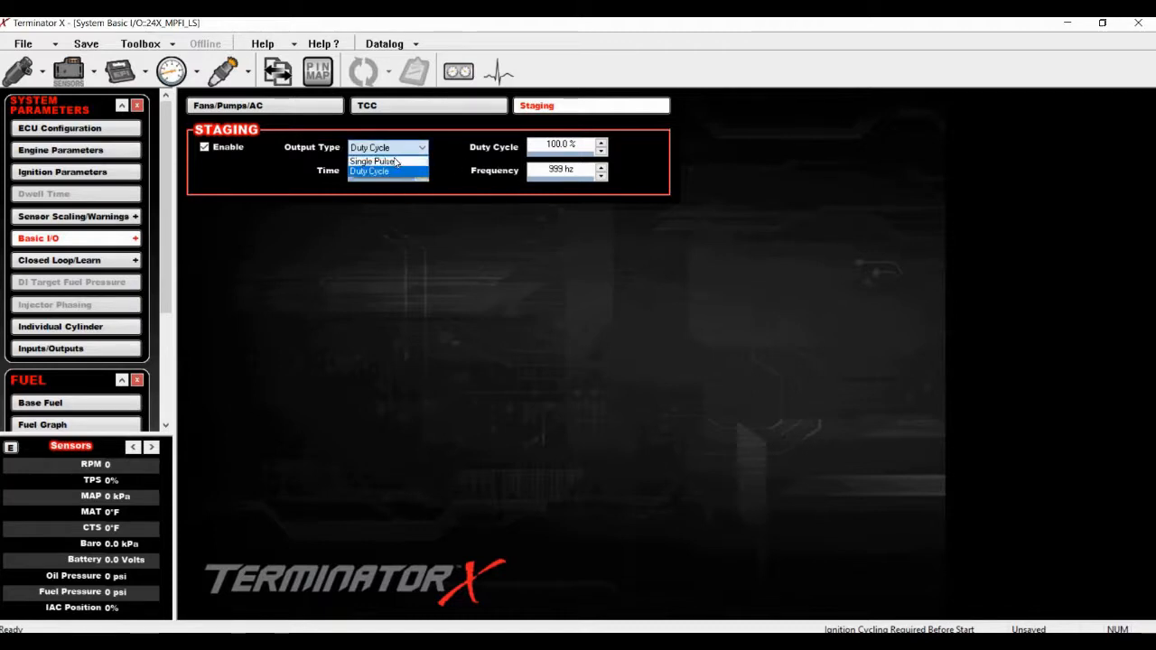
click(373, 161)
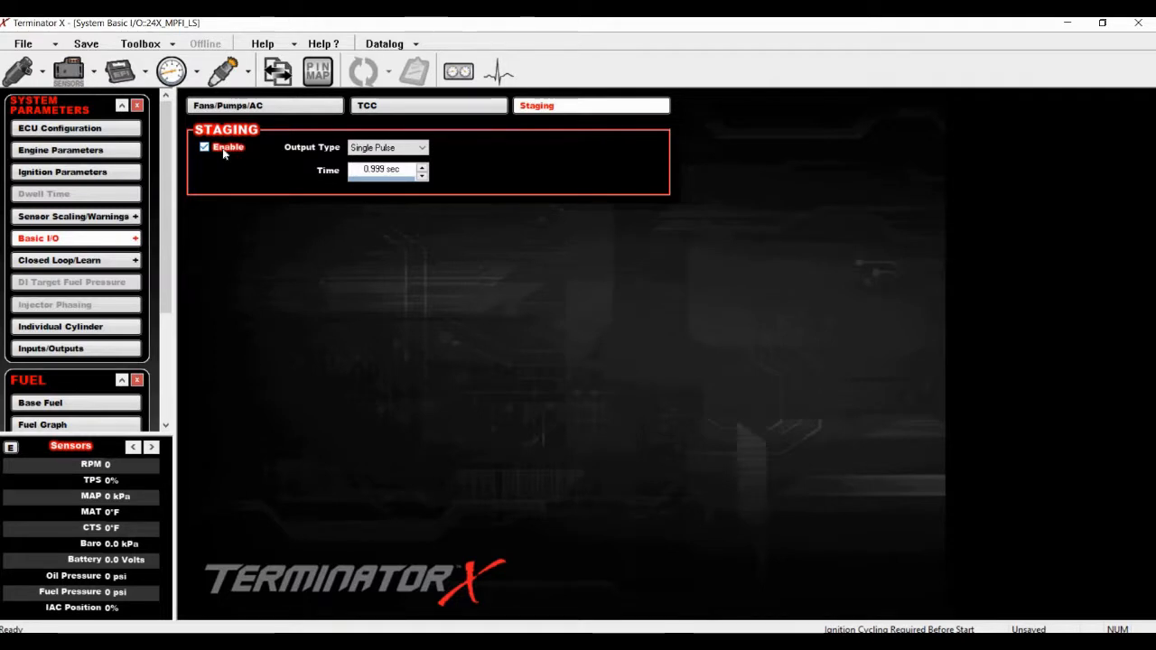
click(224, 152)
Enable the minimum coolant temperature for closed loop at 150 °F and the RPM to enter closed loop at 1200 RPM.
click(87, 259)
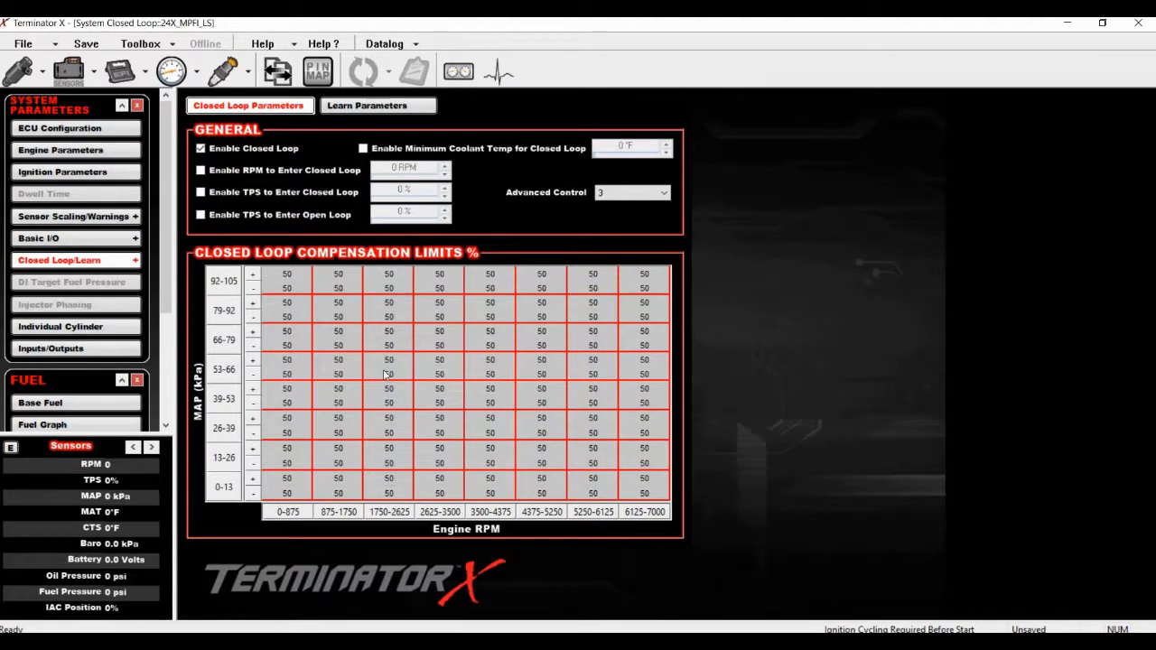
click(361, 152)
click(640, 146)
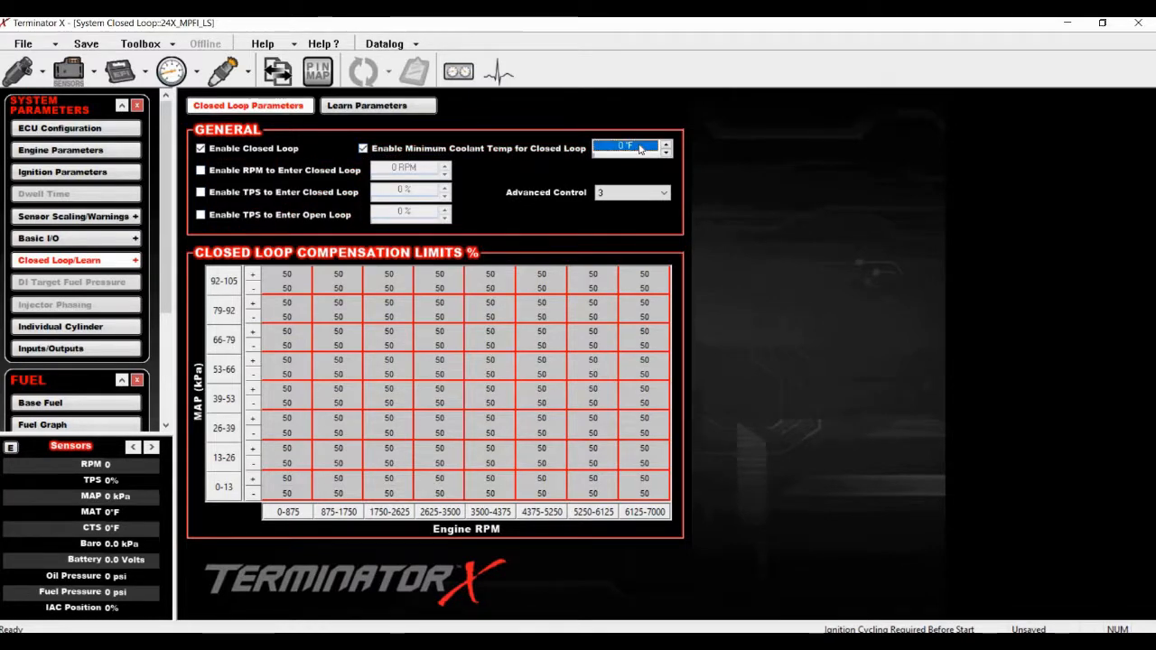
text(0150)
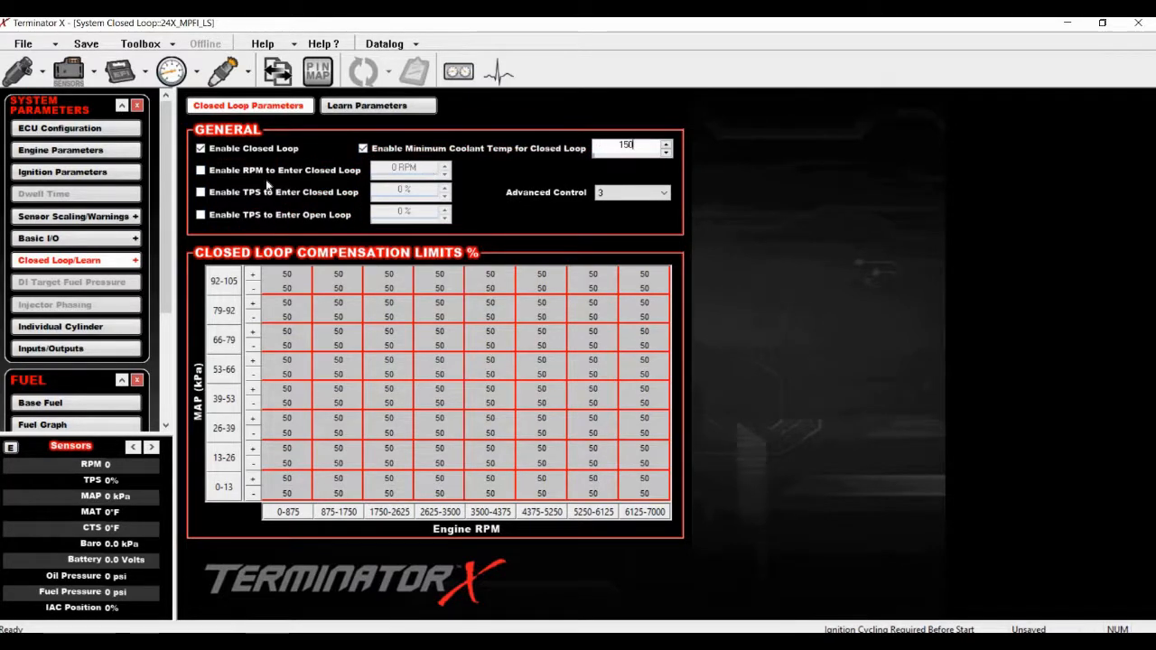
click(266, 174)
click(402, 168)
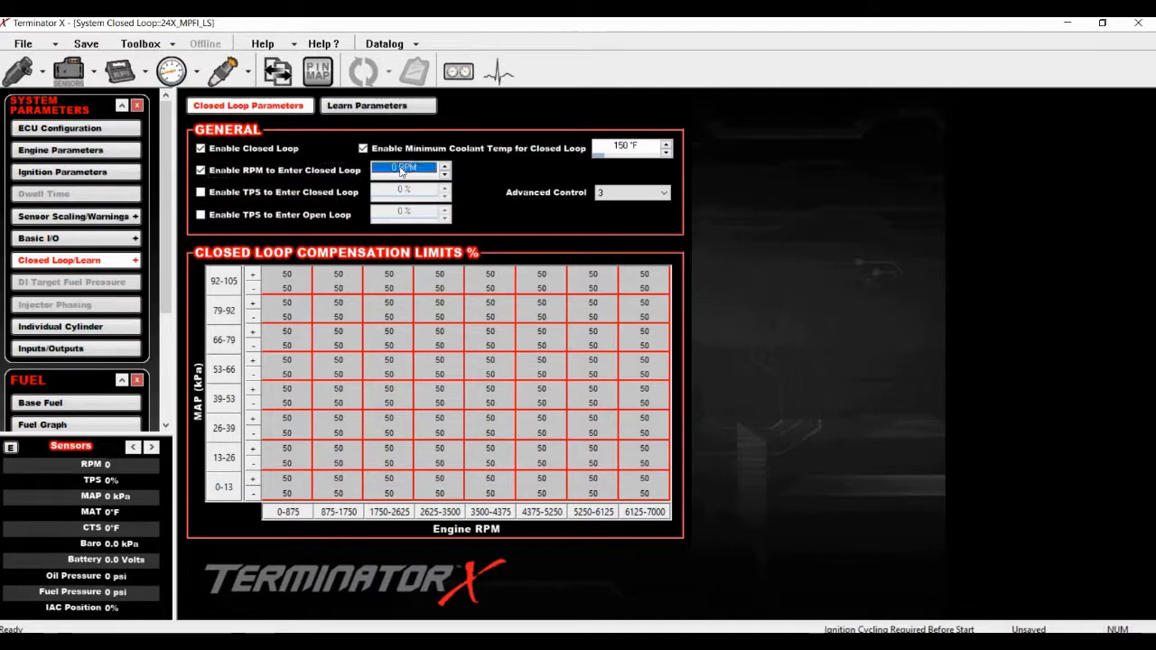
text(1200)
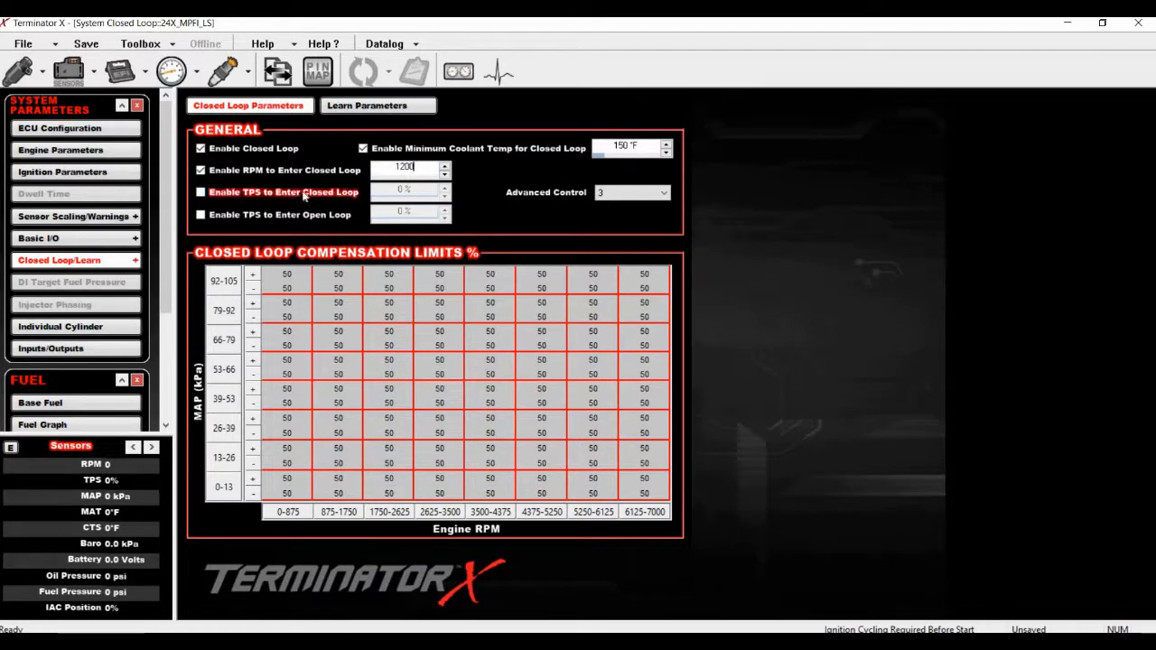
Enable the TPS threshold to enter closed loop and set it to 2 %.
click(307, 191)
click(402, 191)
text(2)
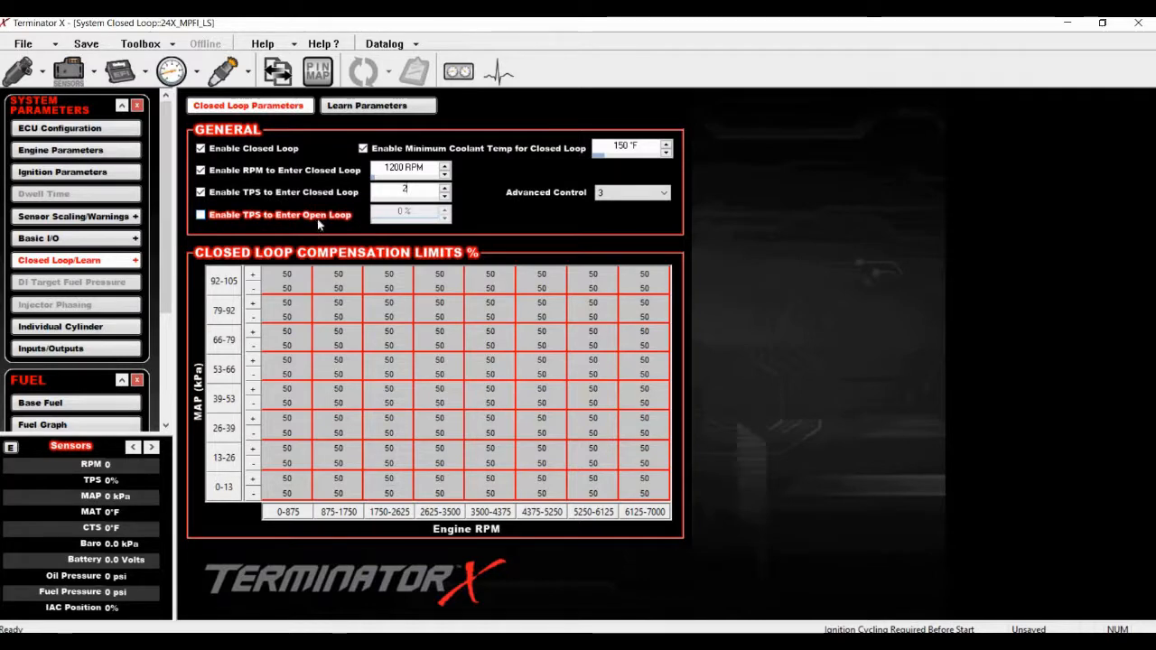
Try enabling the TPS threshold to enter open loop at 80 %, and switch the option back off.
click(318, 220)
click(403, 210)
text(80)
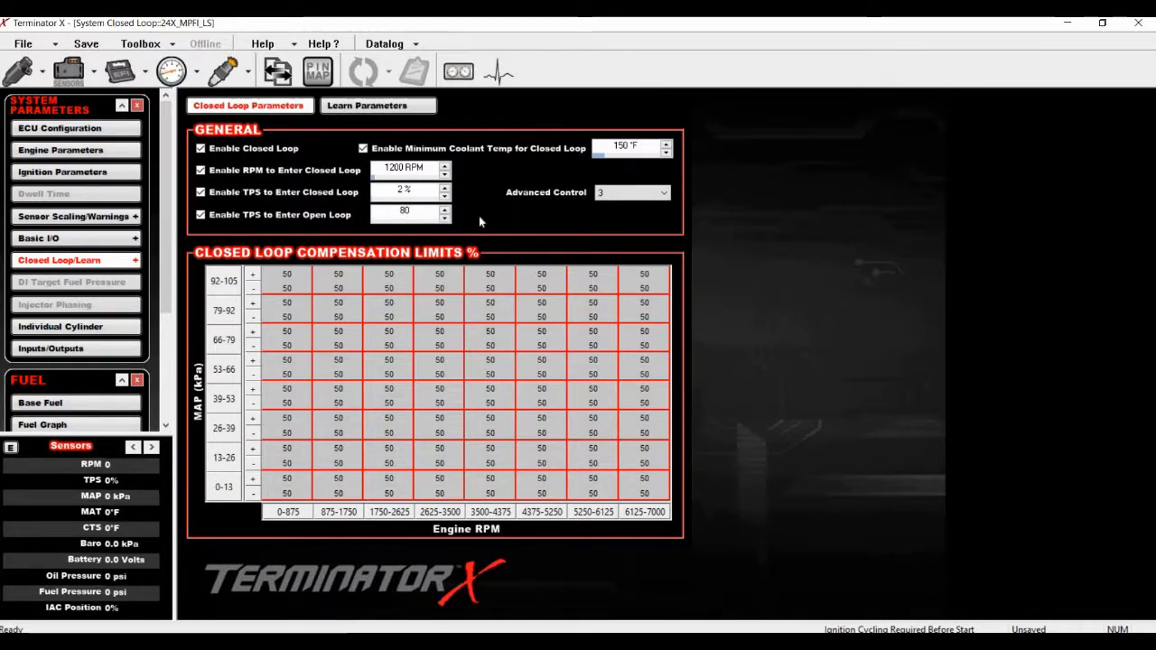
click(418, 209)
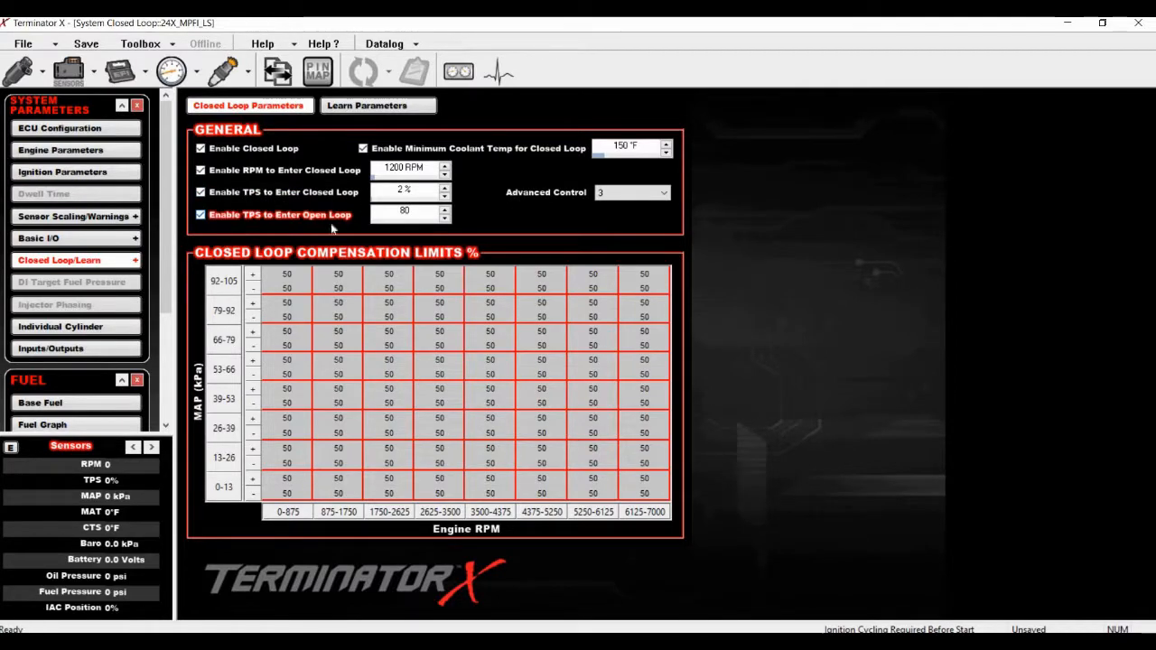
click(330, 219)
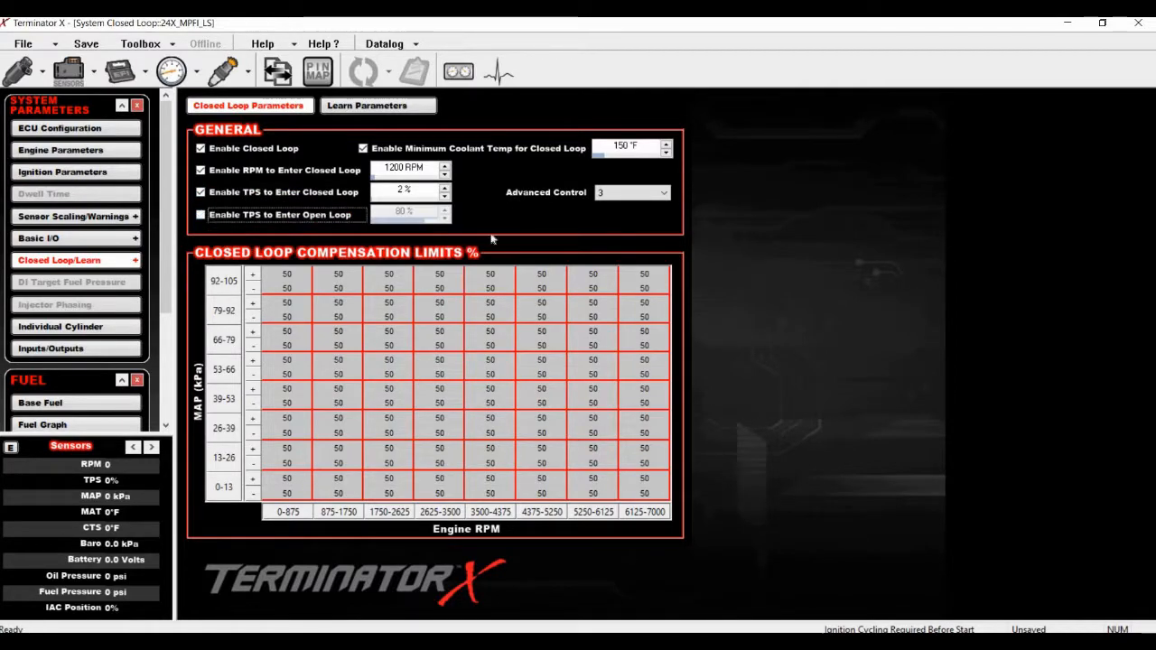
Compare the general options and compensation limits of the learn parameters with those of the closed loop parameters.
click(370, 110)
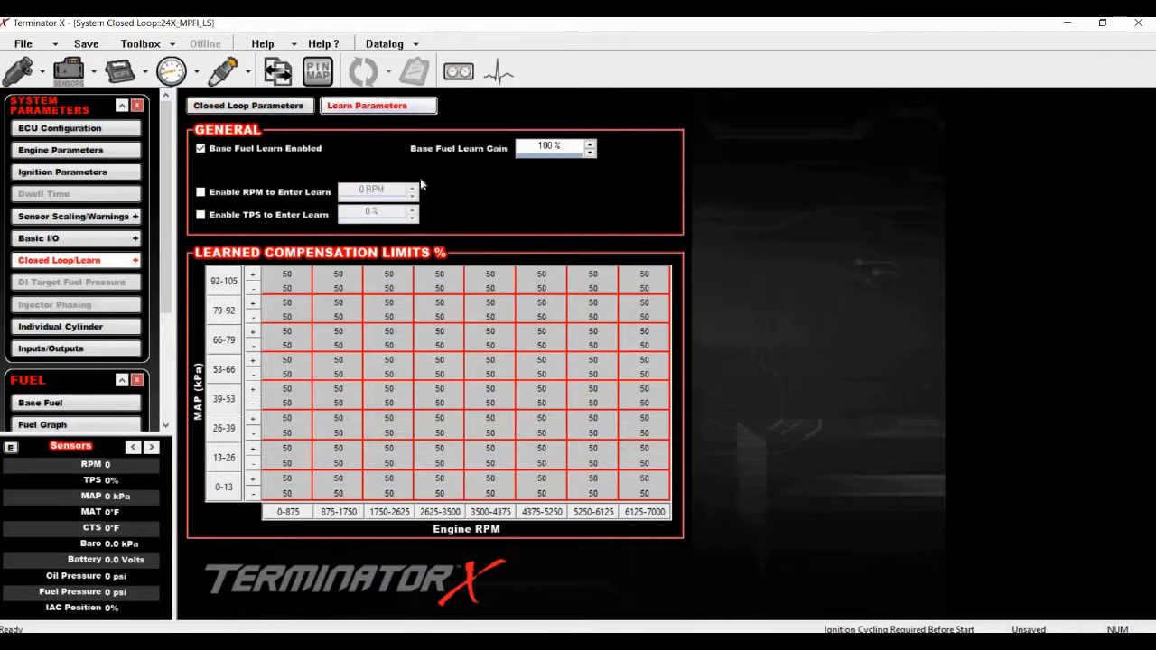
click(263, 108)
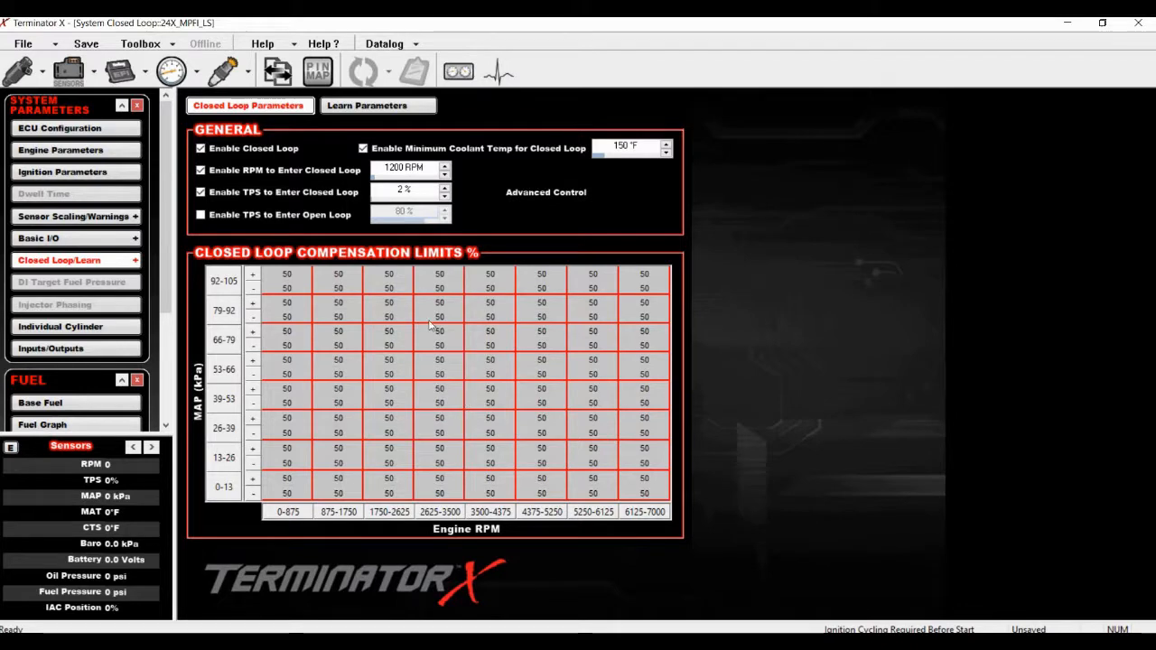
click(346, 108)
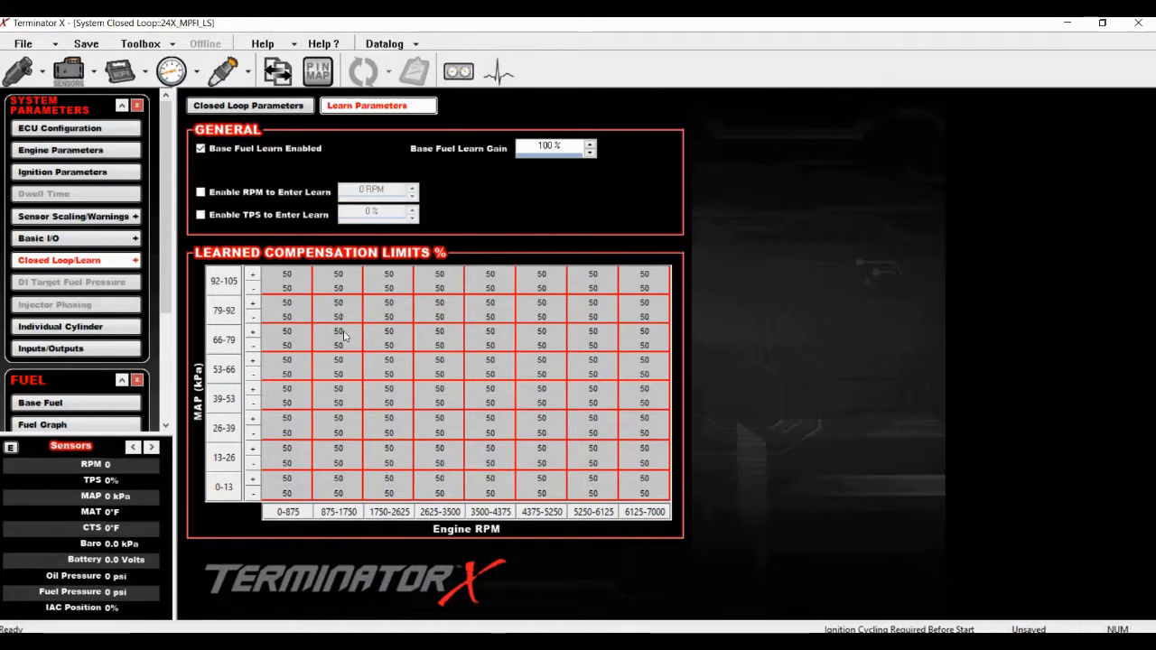
click(278, 104)
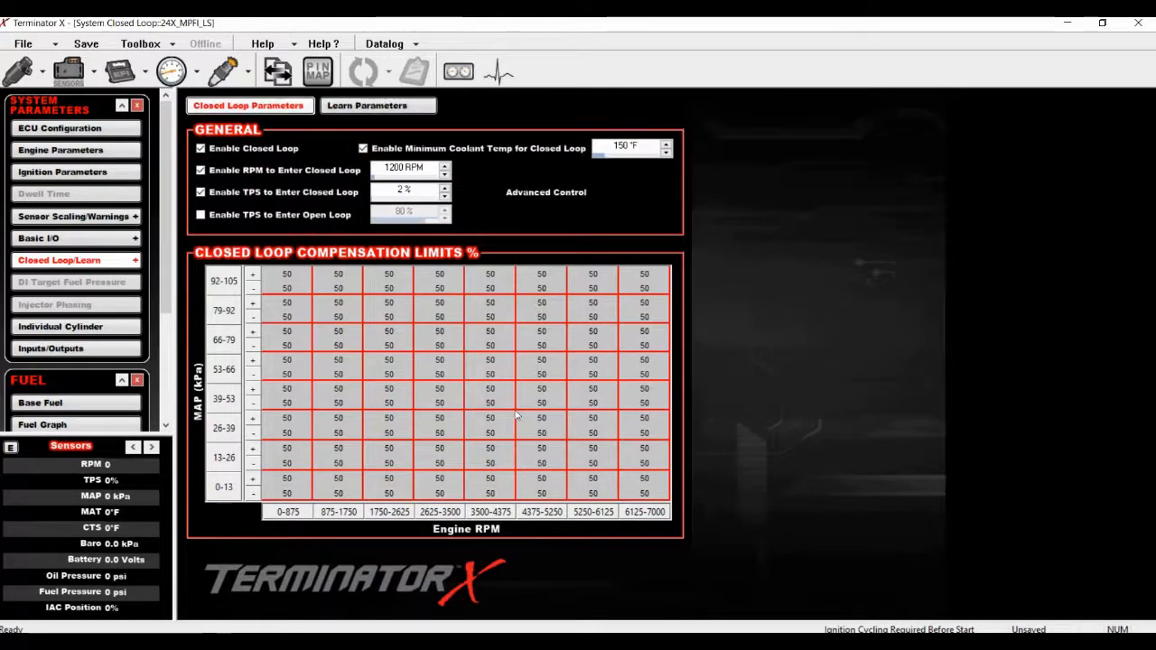
Set every cell of the learned compensation limits table in the learn parameters to 25 %.
click(393, 106)
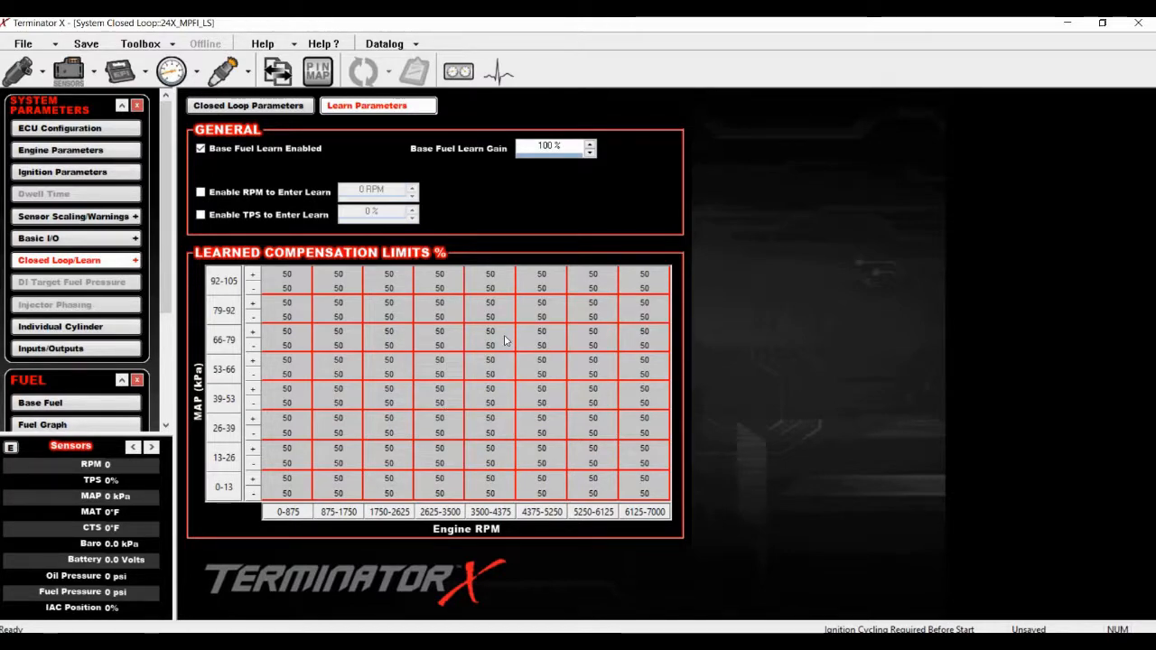
drag(287, 273, 647, 500)
text(25)
key(Return)
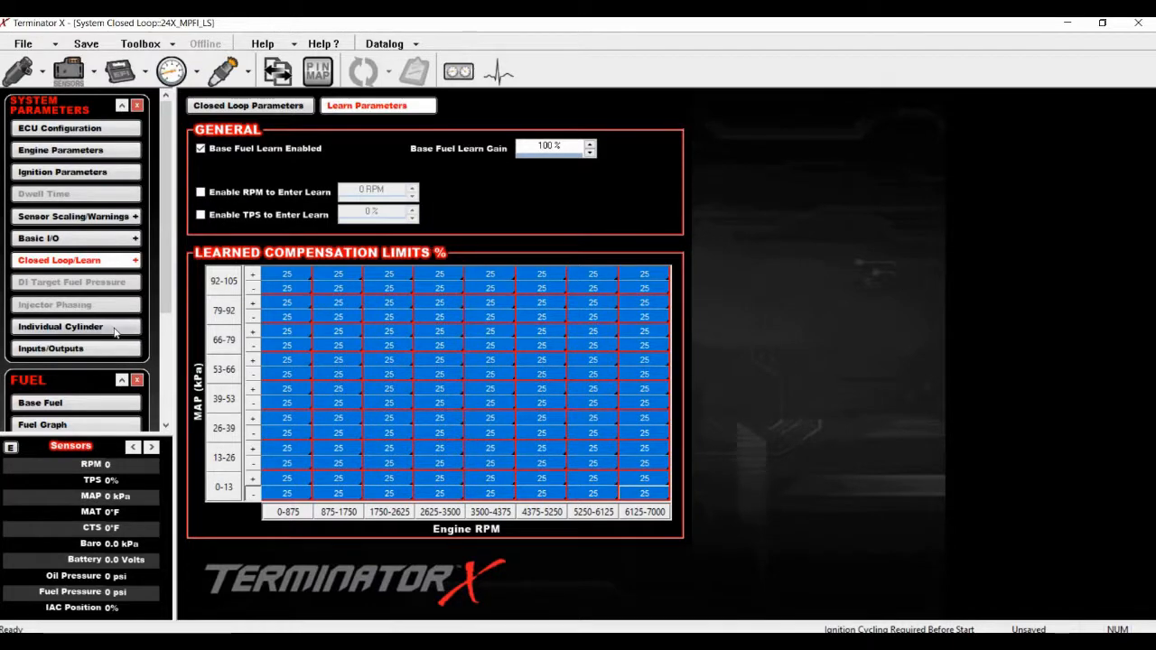
Switch the individual cylinder fuel correction and timing correction to use tables.
click(60, 326)
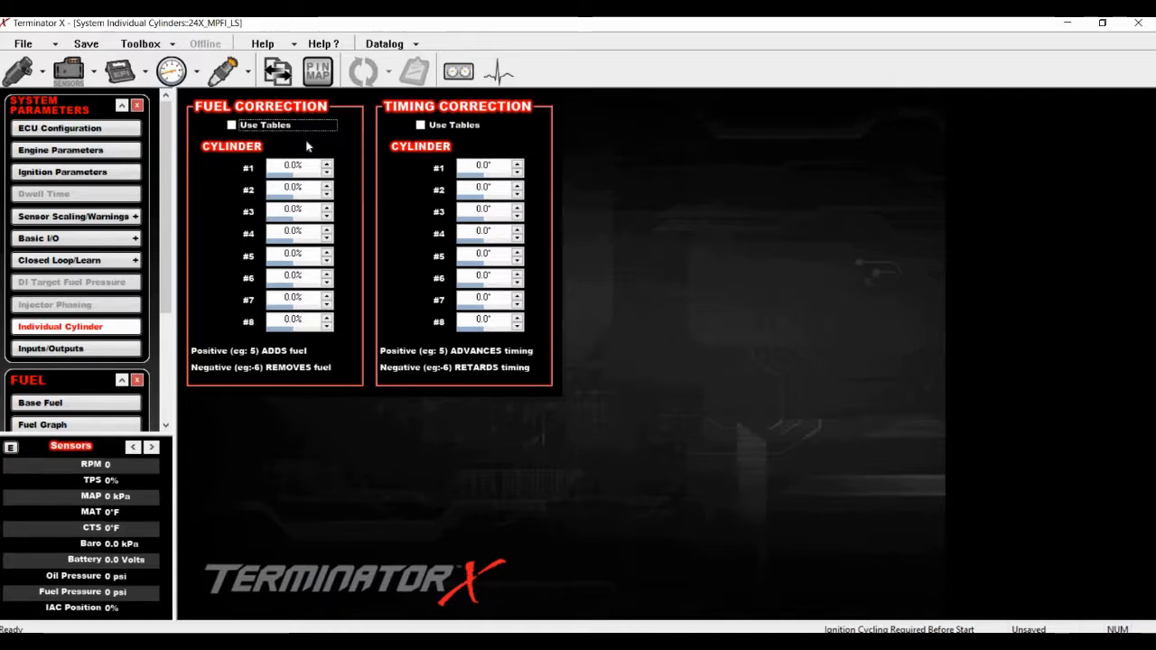
click(256, 127)
click(452, 125)
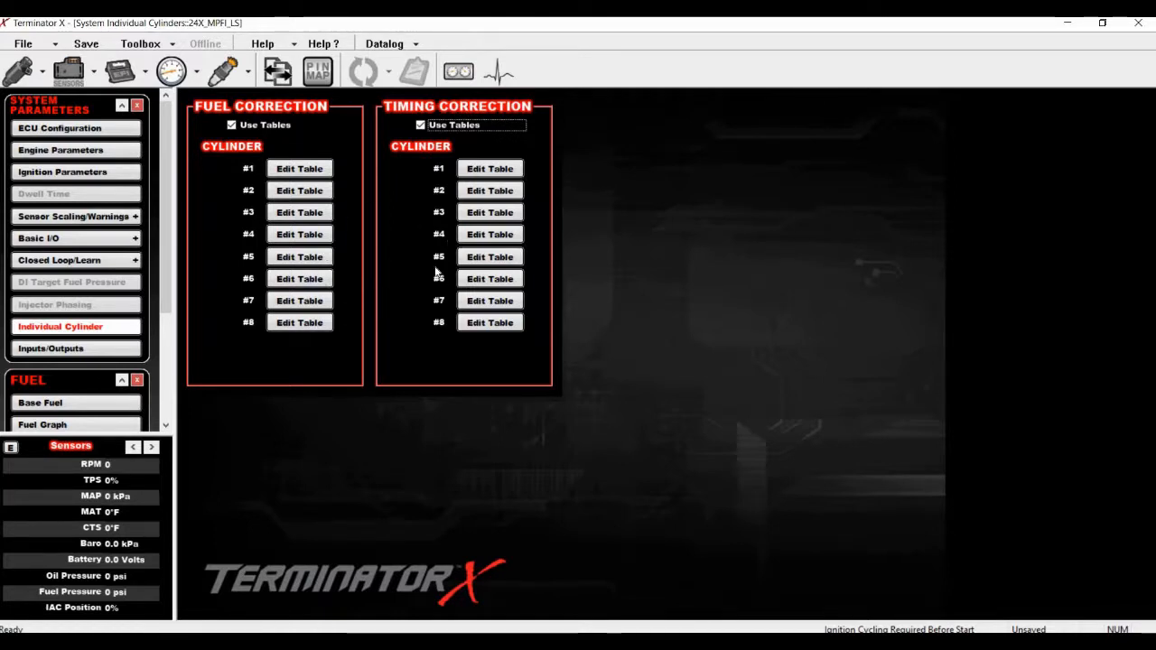
In cylinder #5's fuel correction table, set the X axis to RPM, then try TPS and Vol Comp Ign Dwell as the Y axis.
click(329, 260)
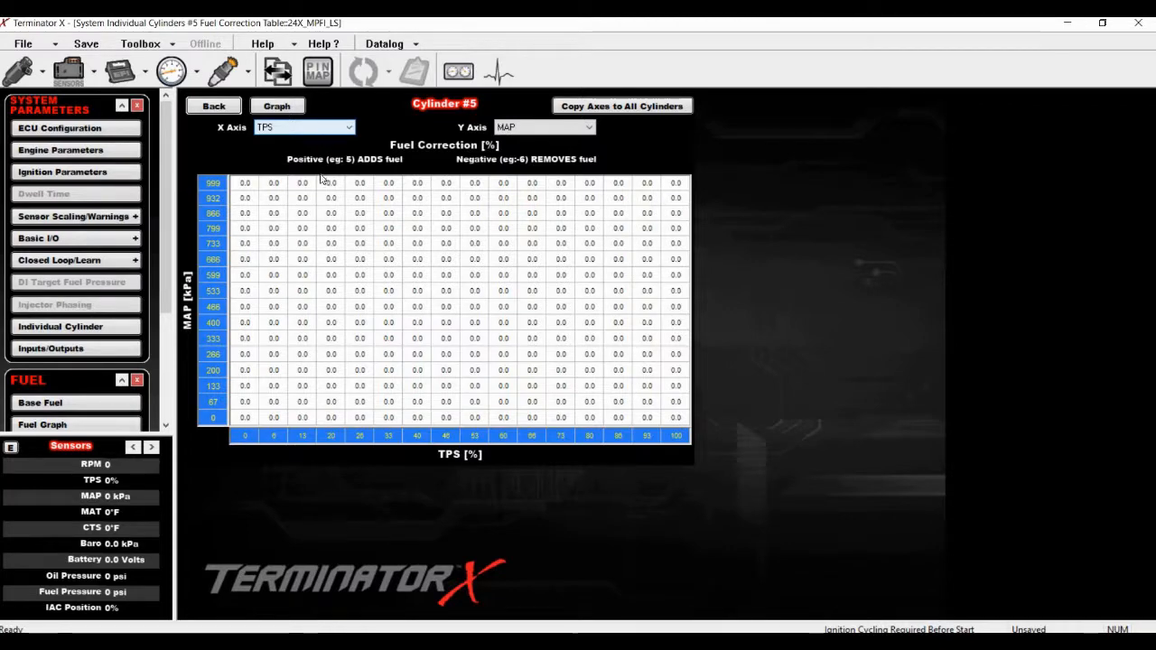
click(322, 131)
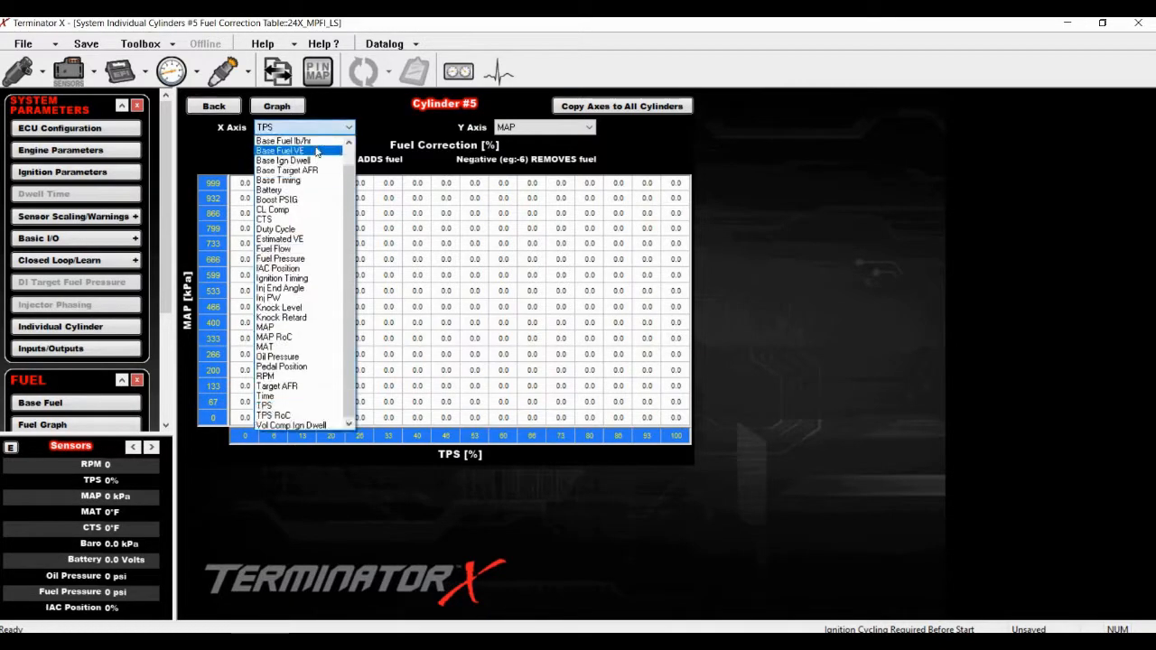
click(275, 375)
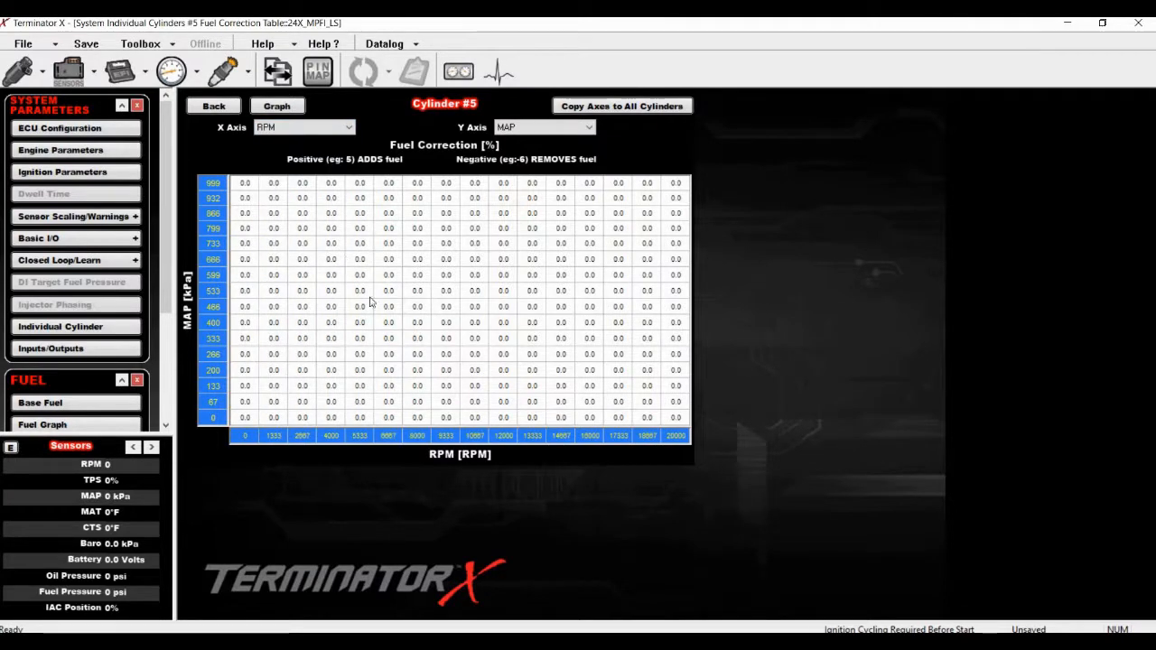
click(533, 127)
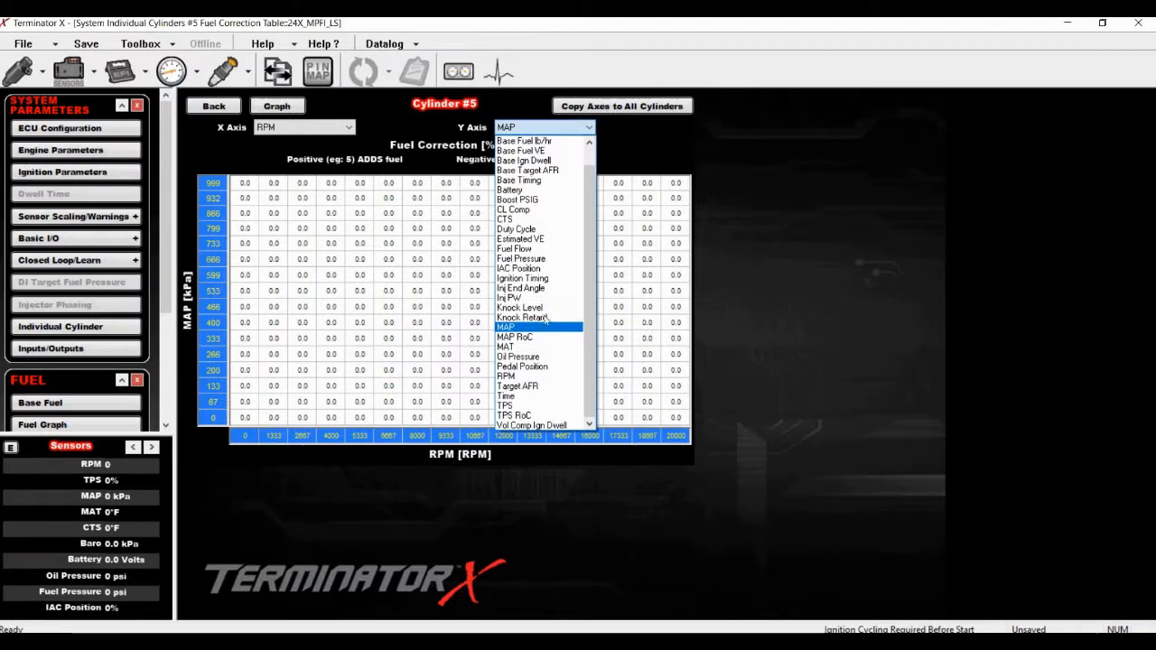
click(525, 406)
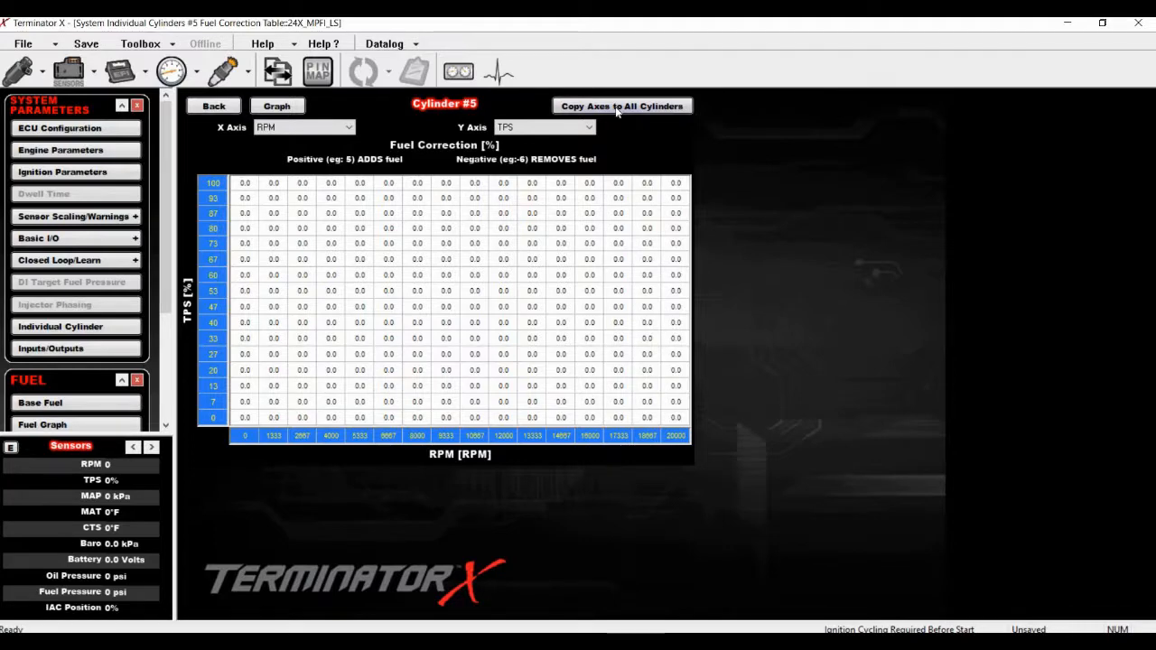
click(541, 135)
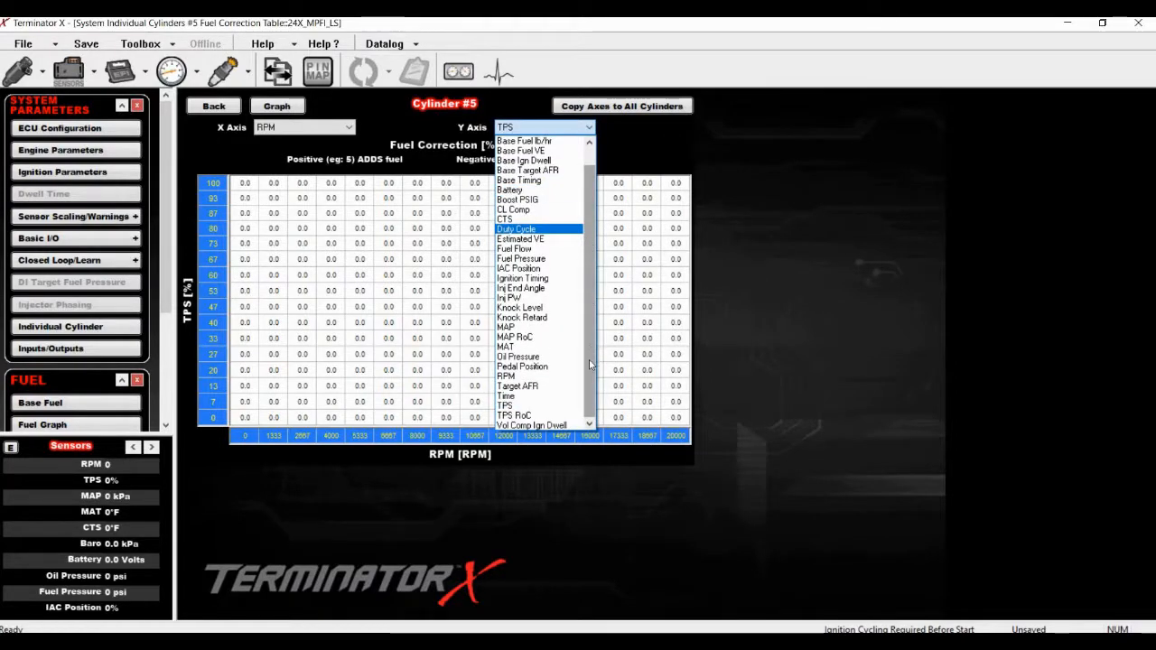
click(559, 425)
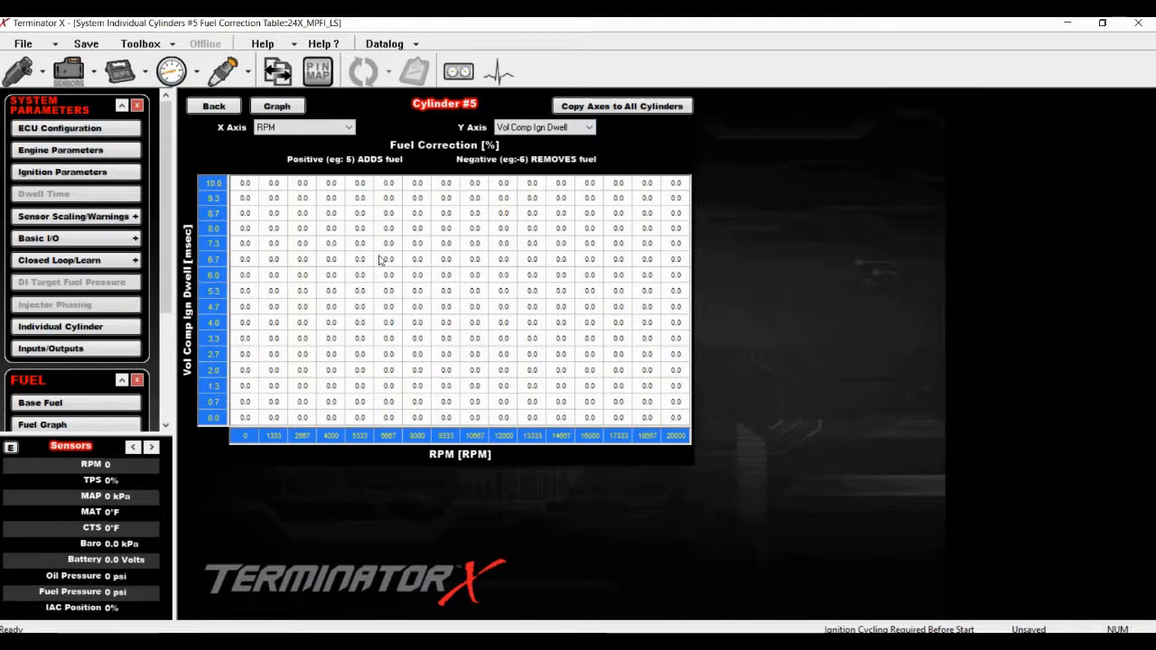
Return to the individual cylinder corrections and turn off table use for both fuel and timing correction.
click(214, 107)
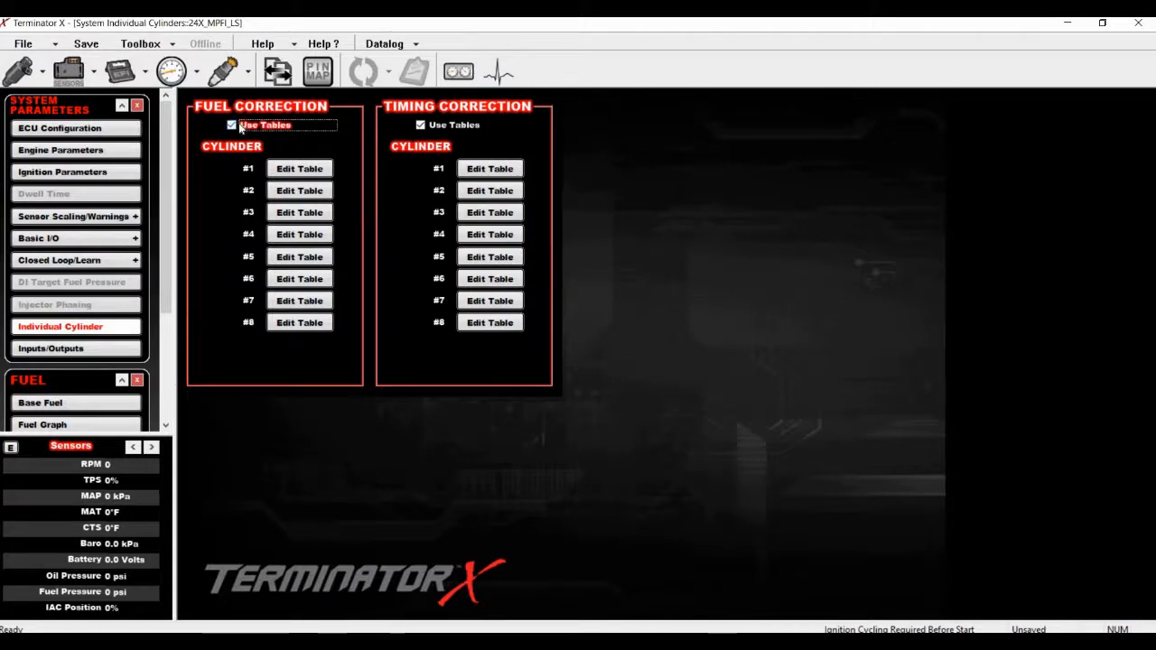
click(233, 125)
click(419, 127)
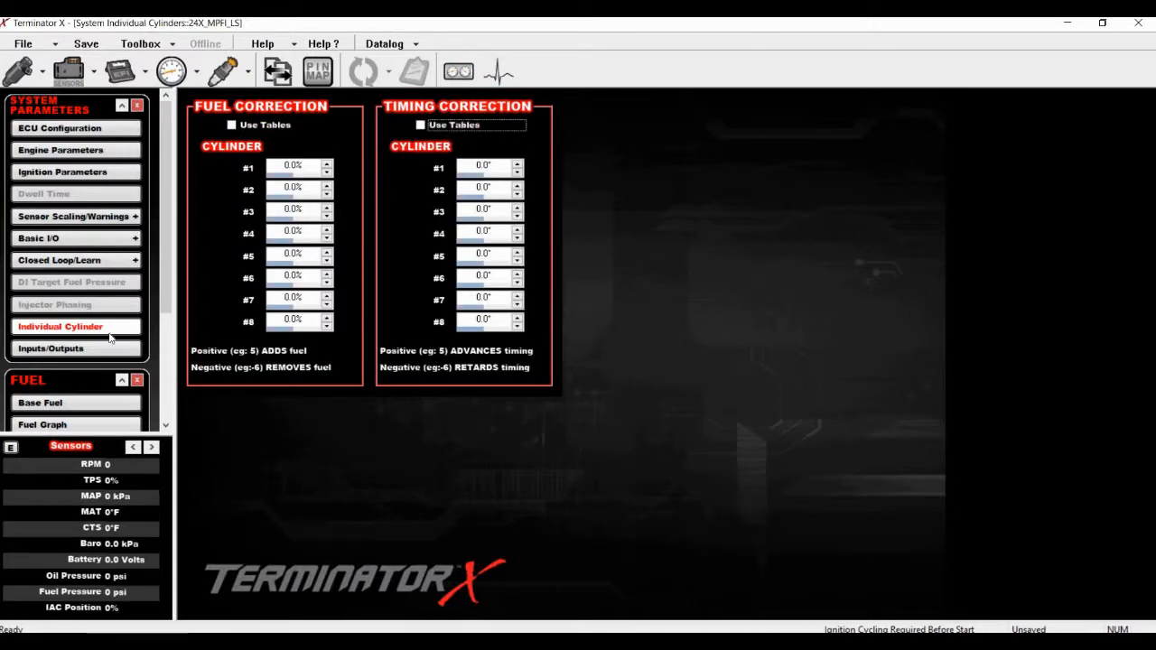
Set the AC Kick input type to +12V in the system inputs and outputs.
click(51, 349)
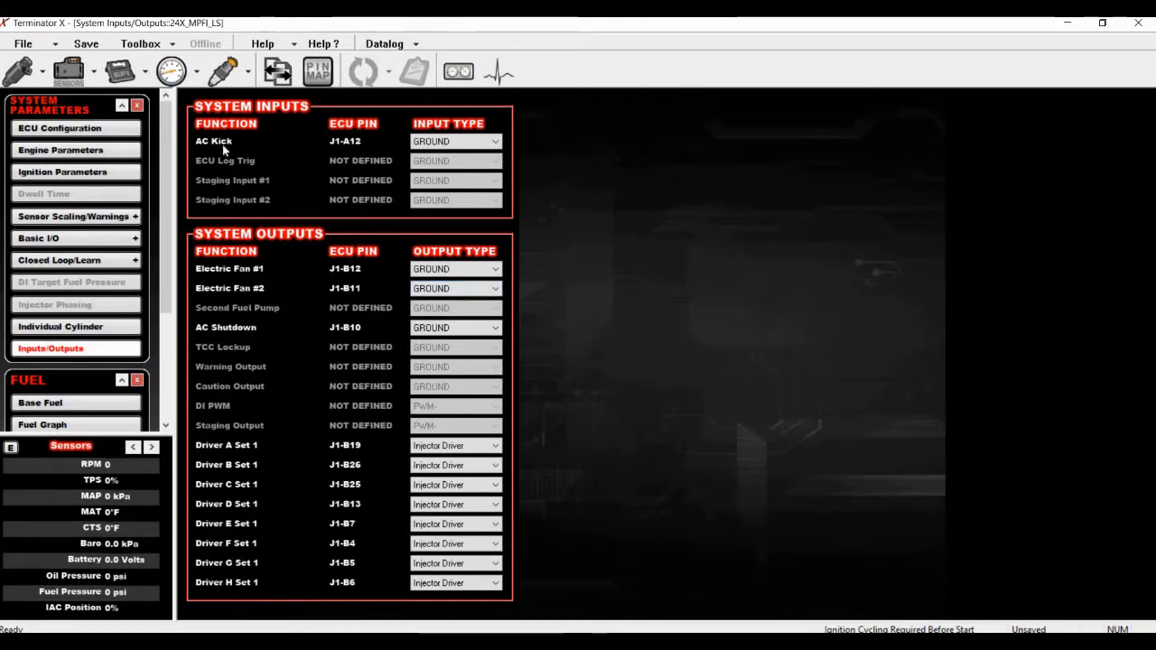
click(462, 143)
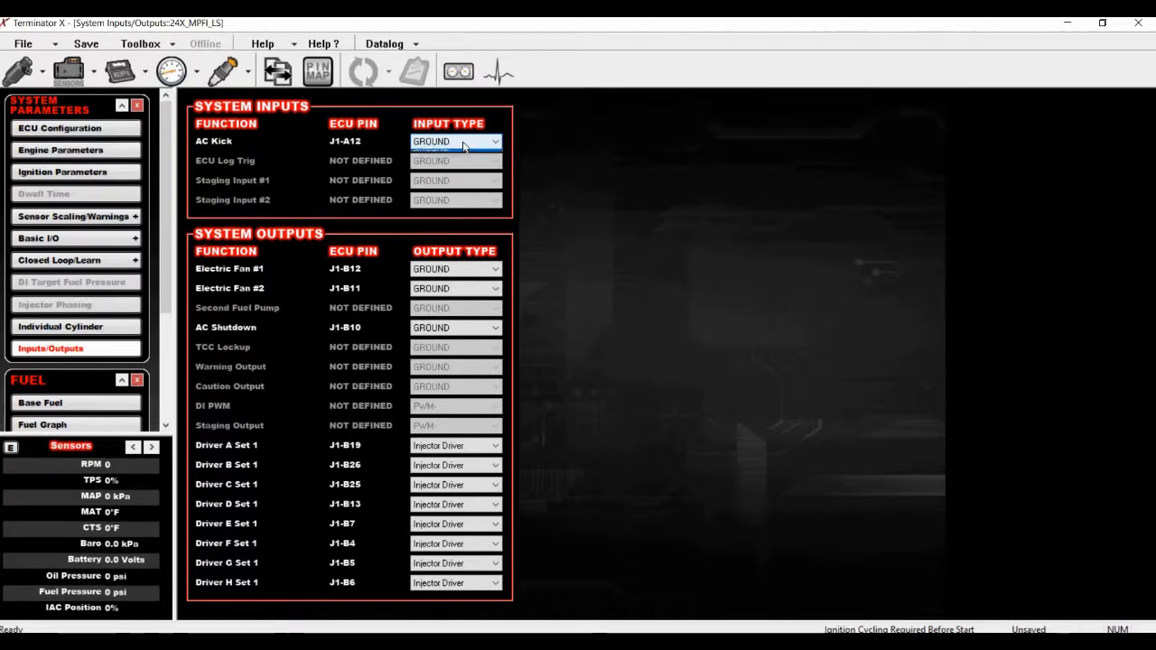
click(452, 155)
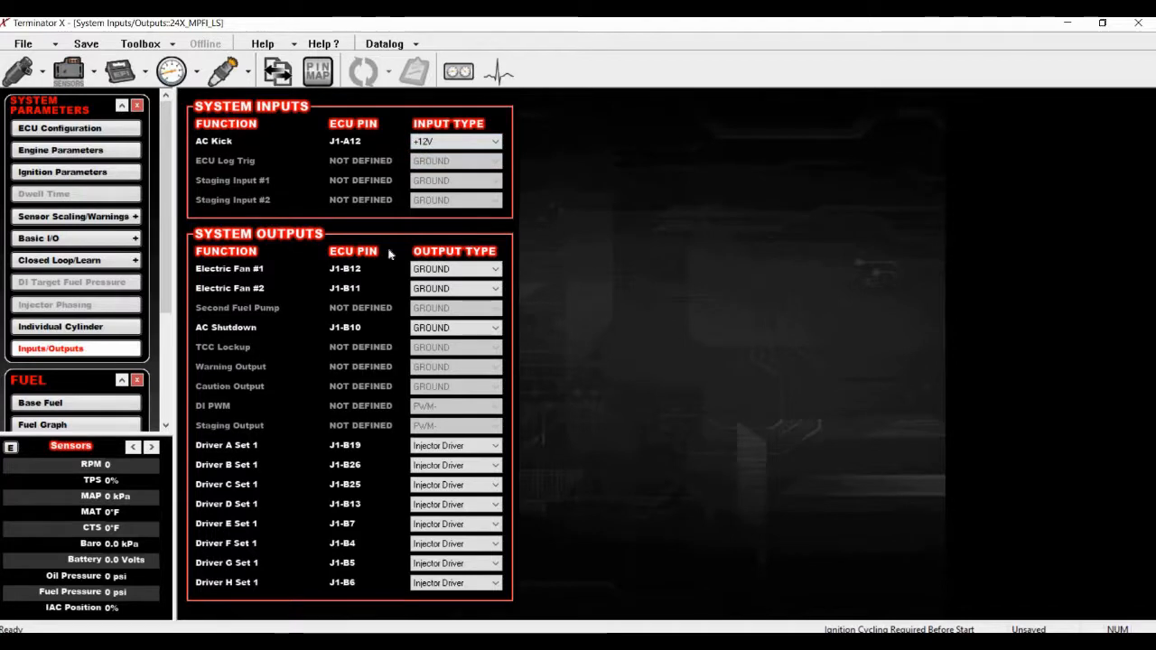
Check the available output types for Electric Fan #1 and AC Shutdown, keeping both at GROUND.
click(452, 271)
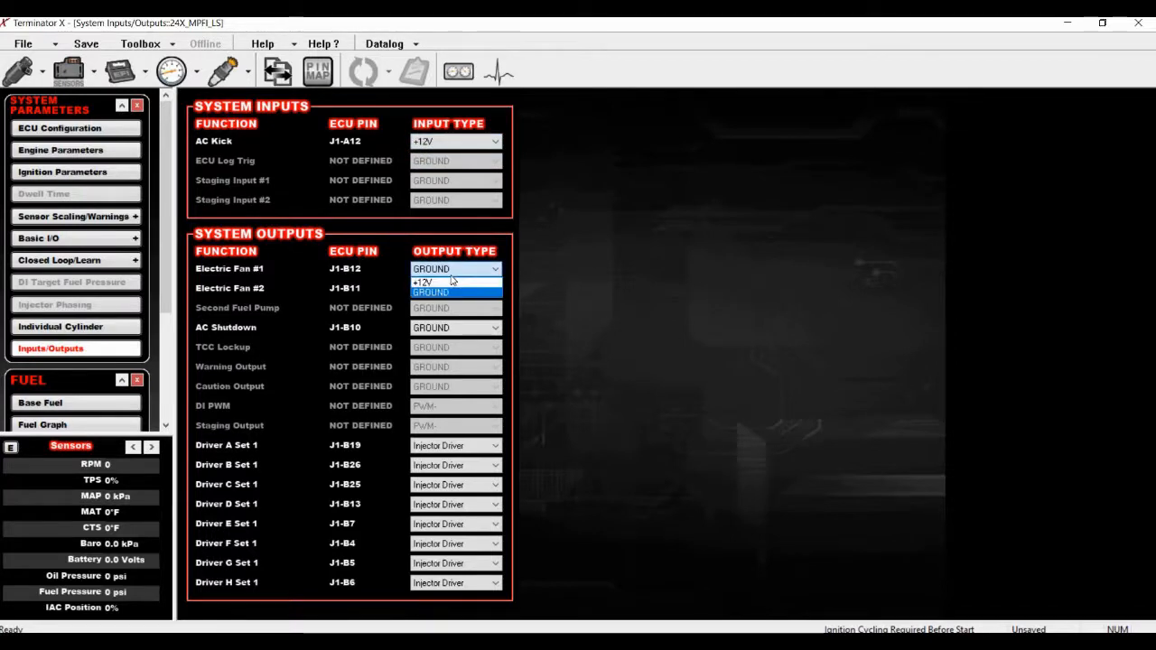
click(452, 273)
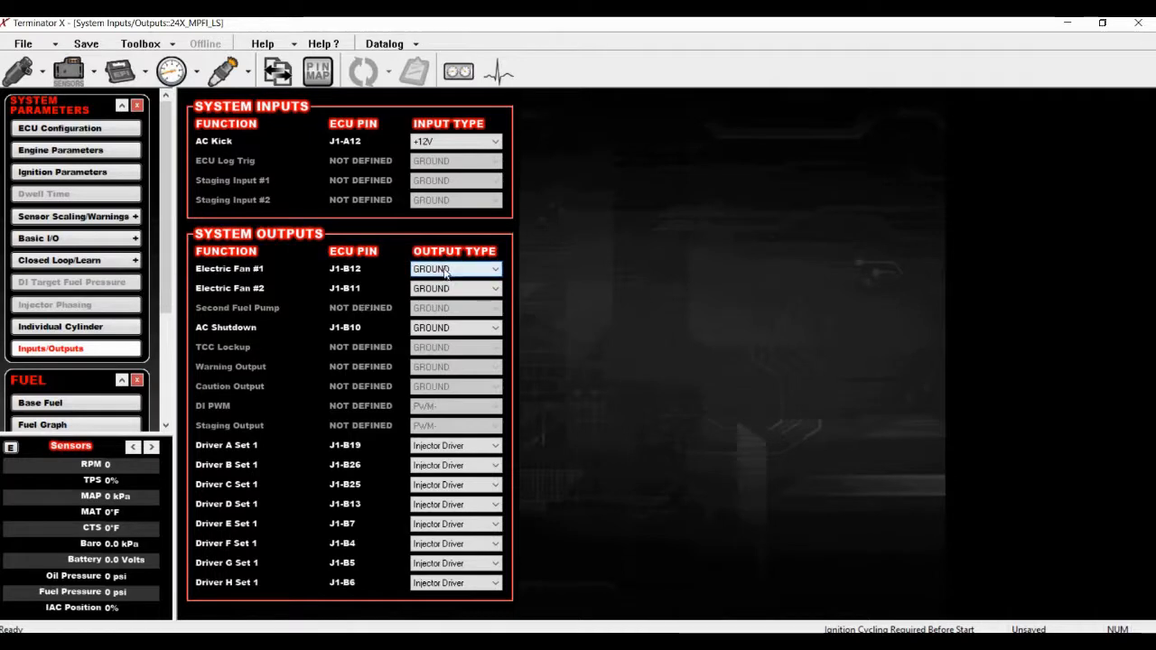
click(445, 274)
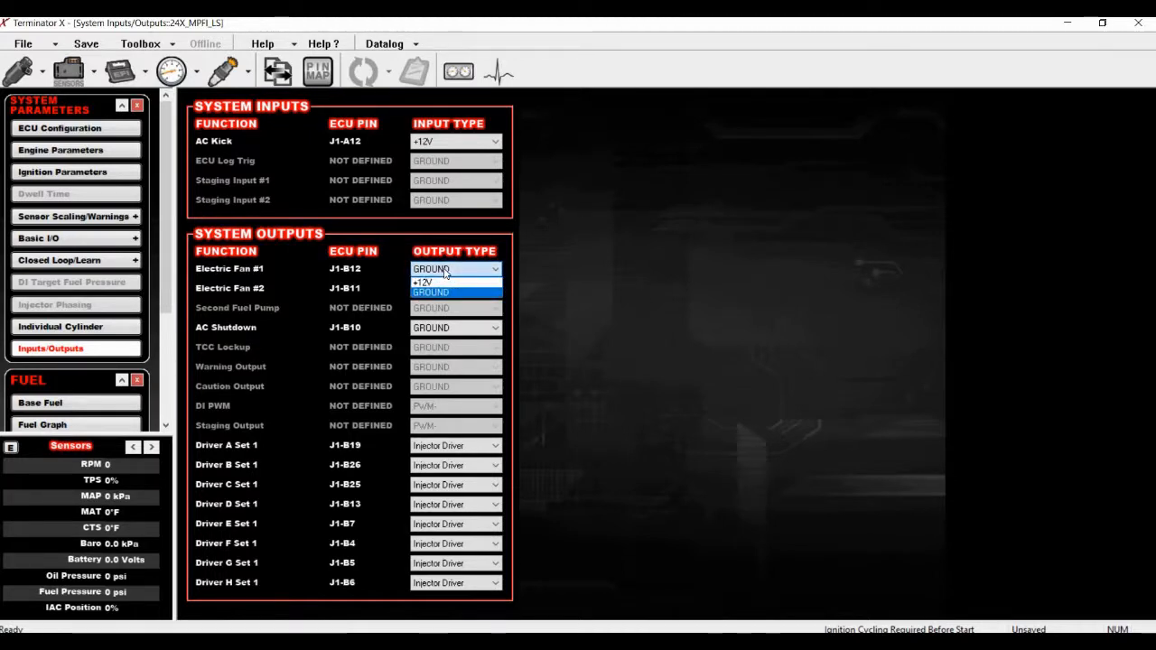
click(445, 292)
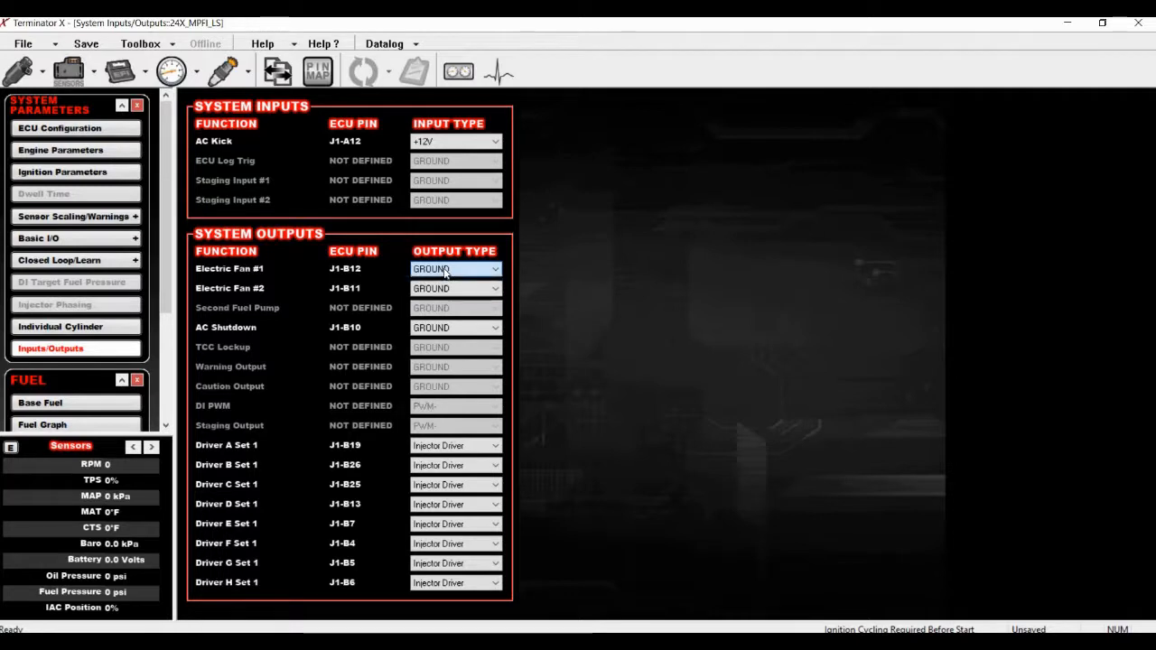
click(430, 330)
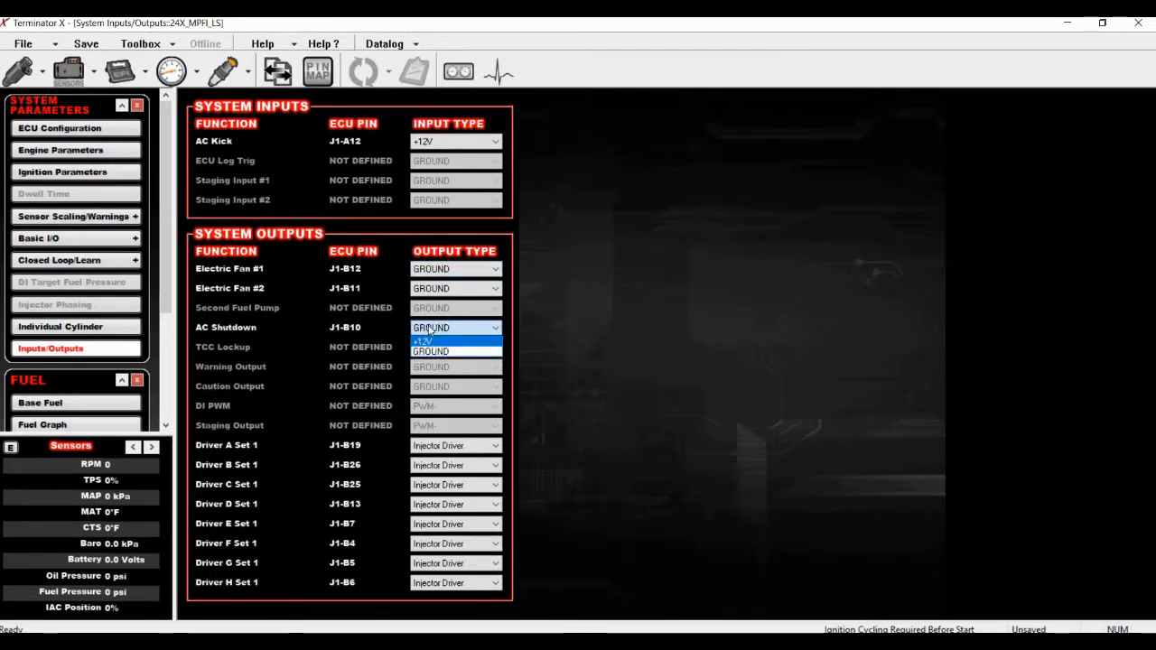
click(429, 331)
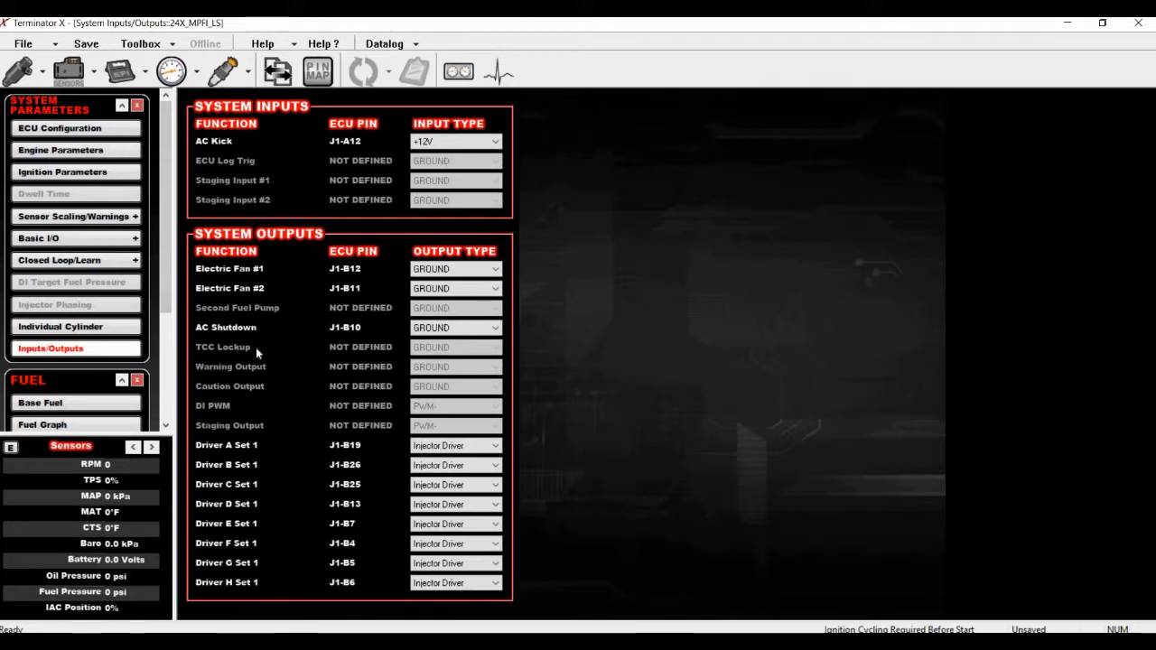
Close the system parameters and fuel groups and open the idle settings' target idle speed curve.
click(137, 106)
click(137, 106)
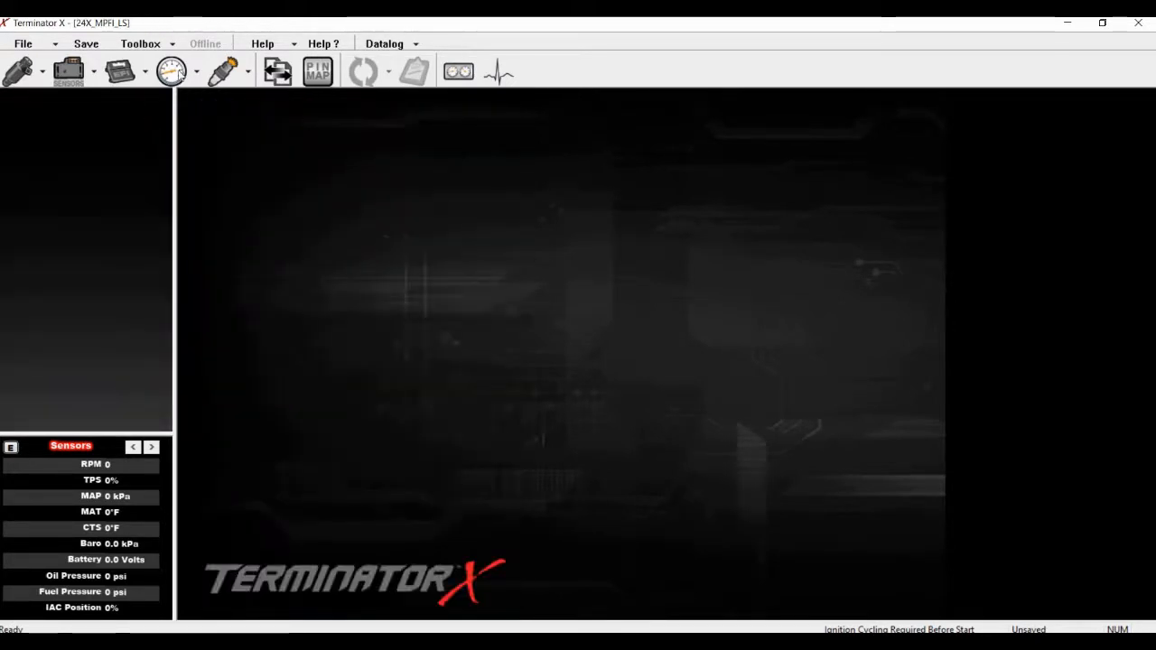
click(177, 72)
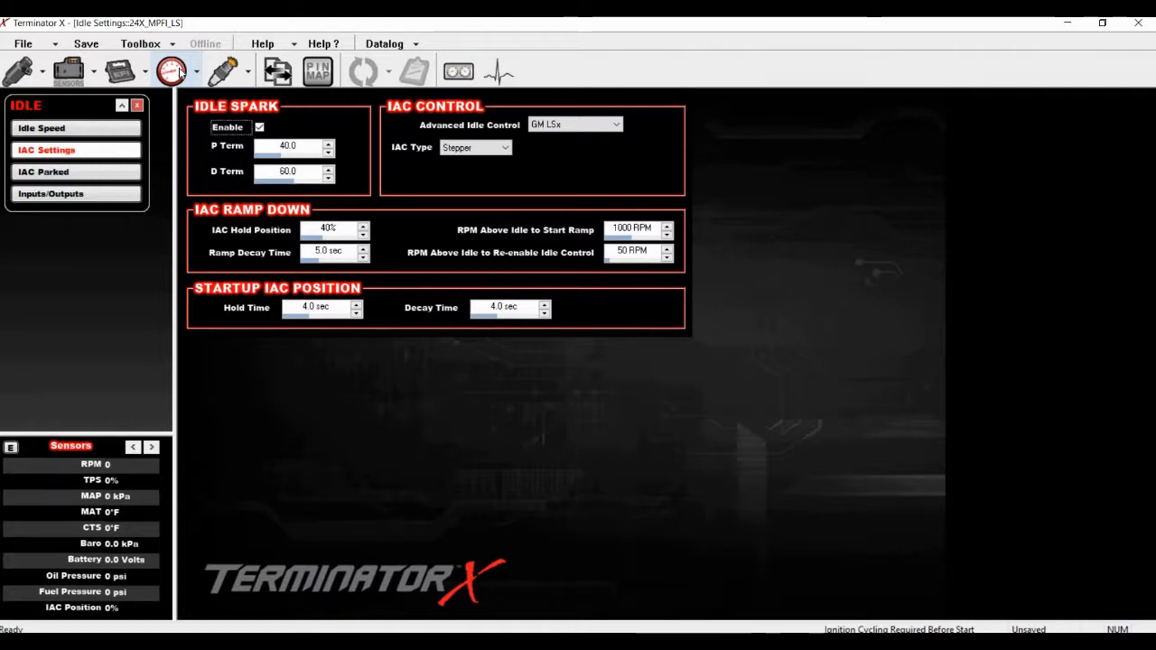
click(93, 136)
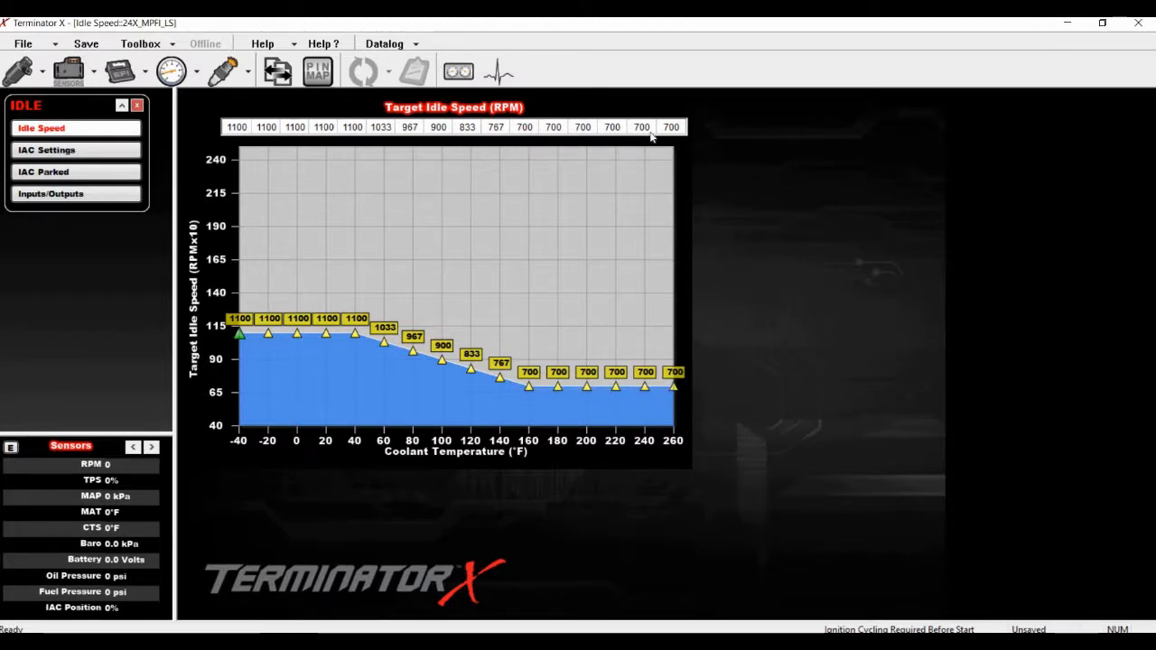
Set the target idle speed to 400 RPM for all coolant temperatures from 160 to 260 °F.
drag(670, 129, 522, 134)
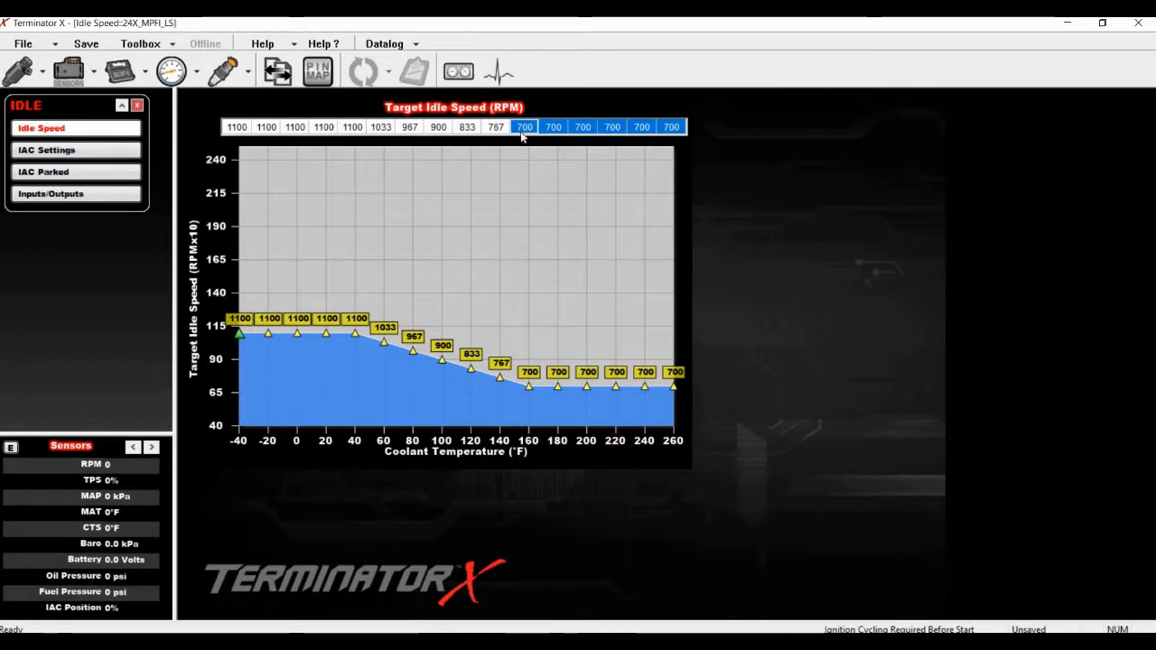
text(400)
key(Return)
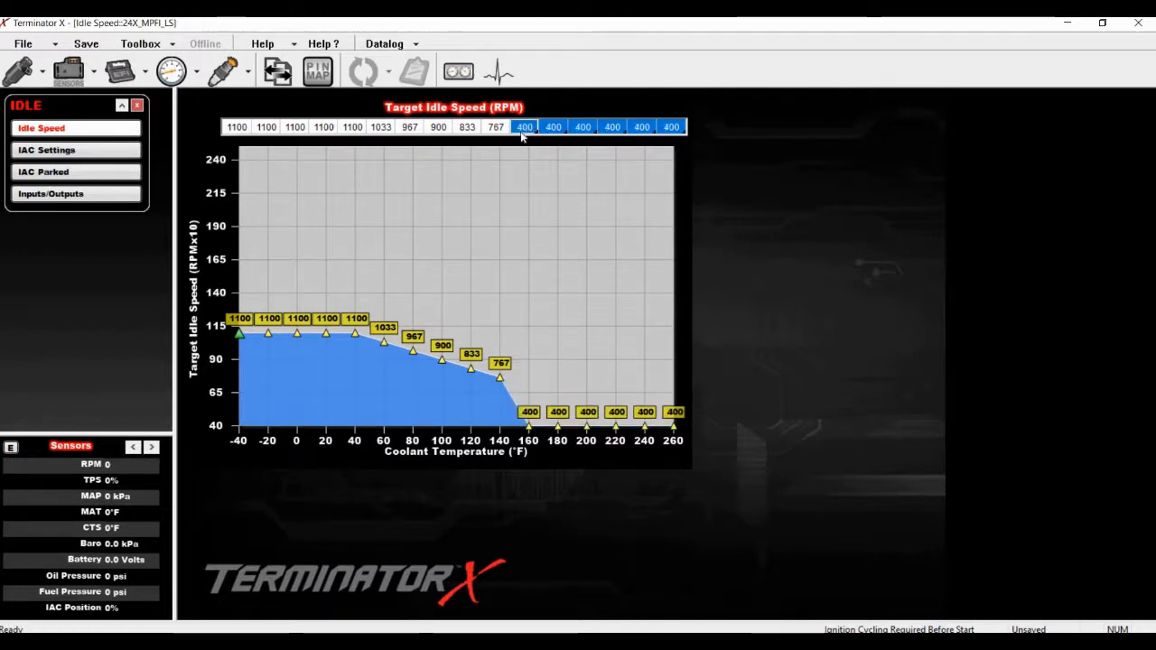
Set the target idle speed to 1000 RPM for all coolant temperatures from 160 to 260 °F.
click(551, 133)
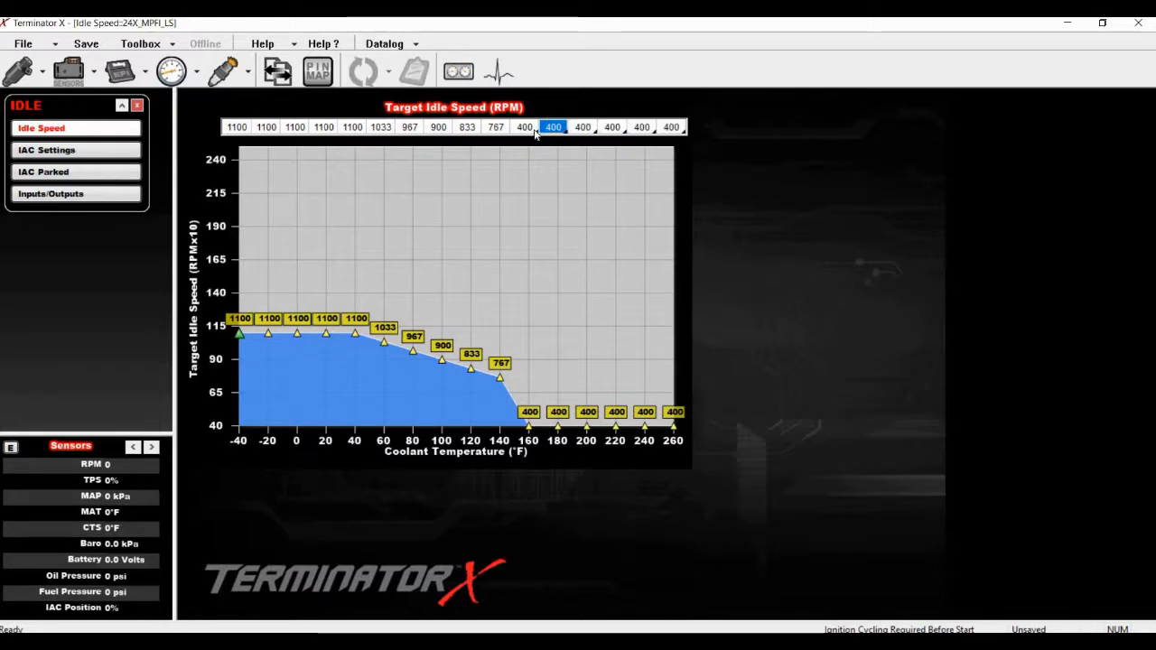
drag(536, 133, 662, 136)
text(1000)
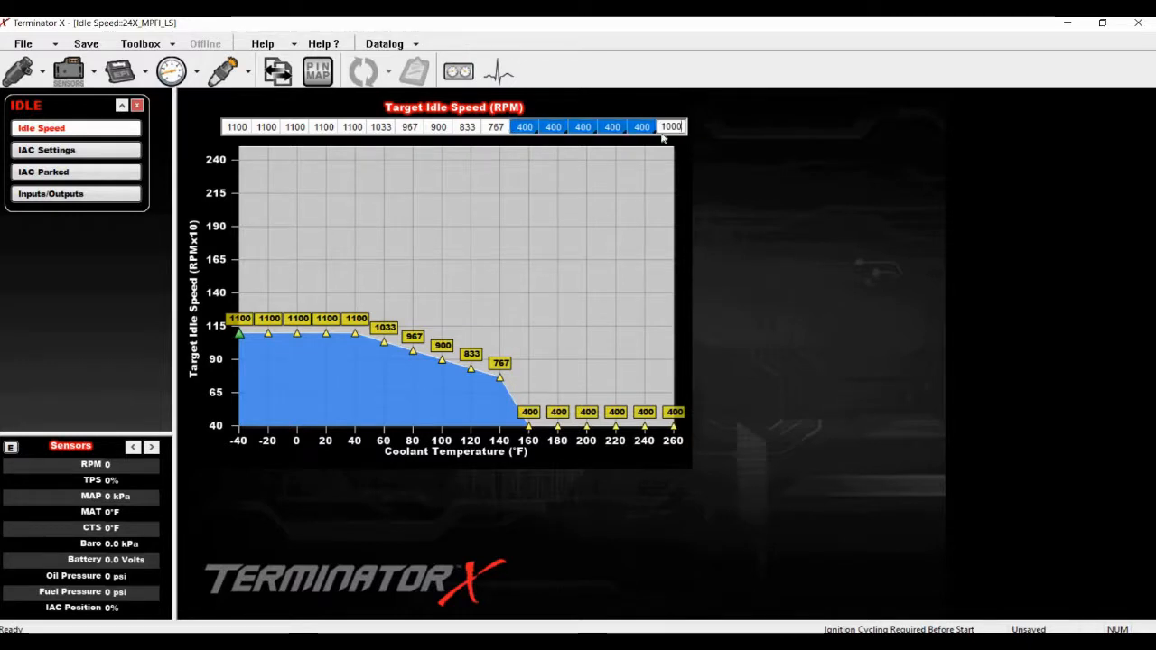
key(Return)
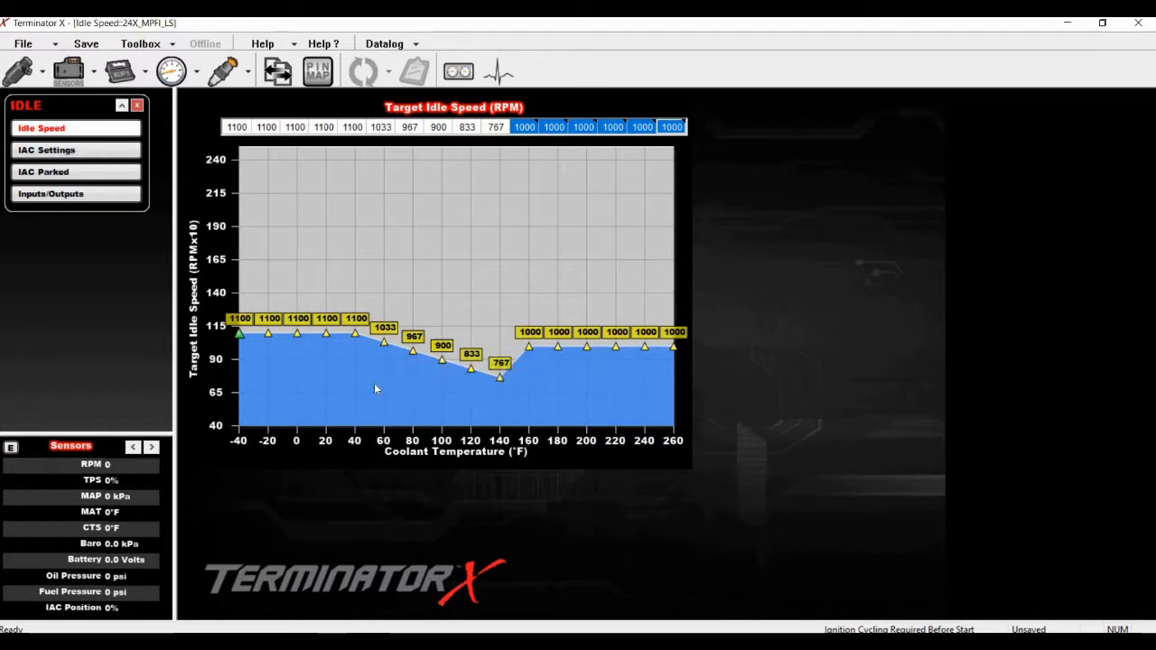
Offset the target idle speeds for coolant temperatures from -40 to 40 °F by 1250.
mouse_move(386, 342)
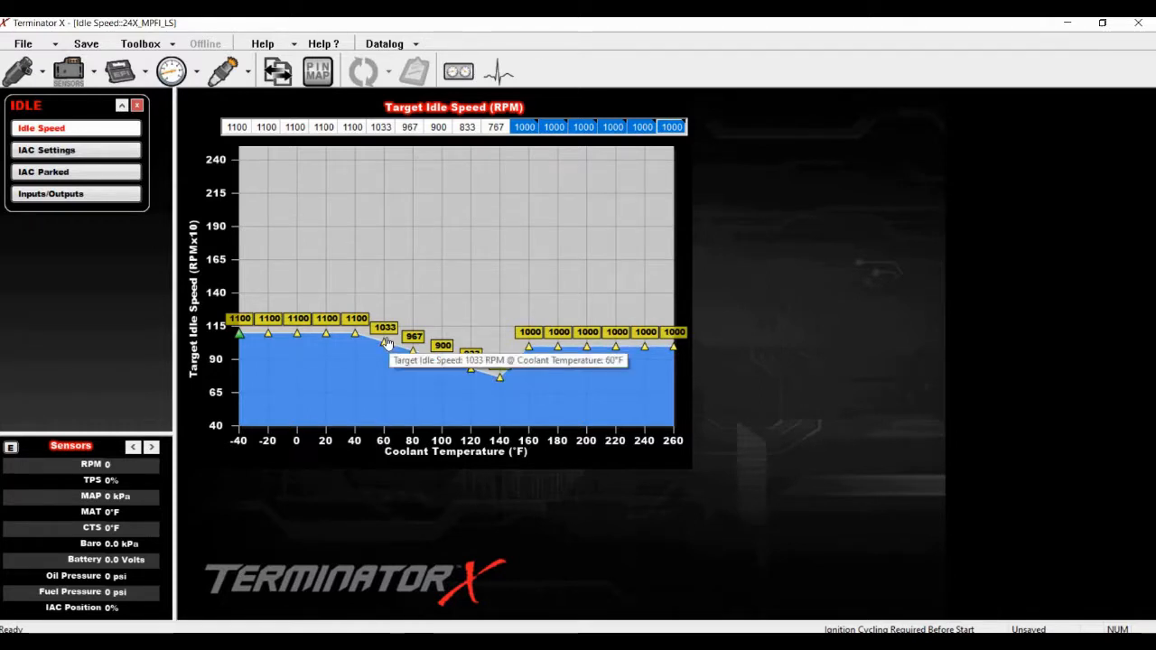
mouse_move(584, 351)
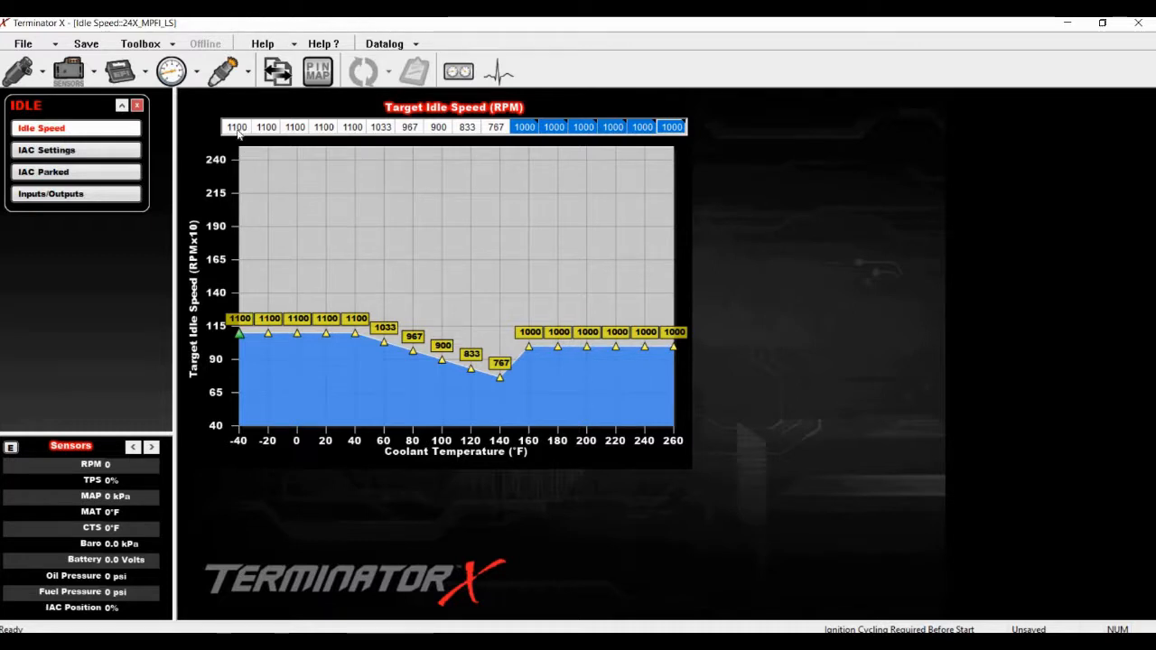
drag(237, 130, 361, 131)
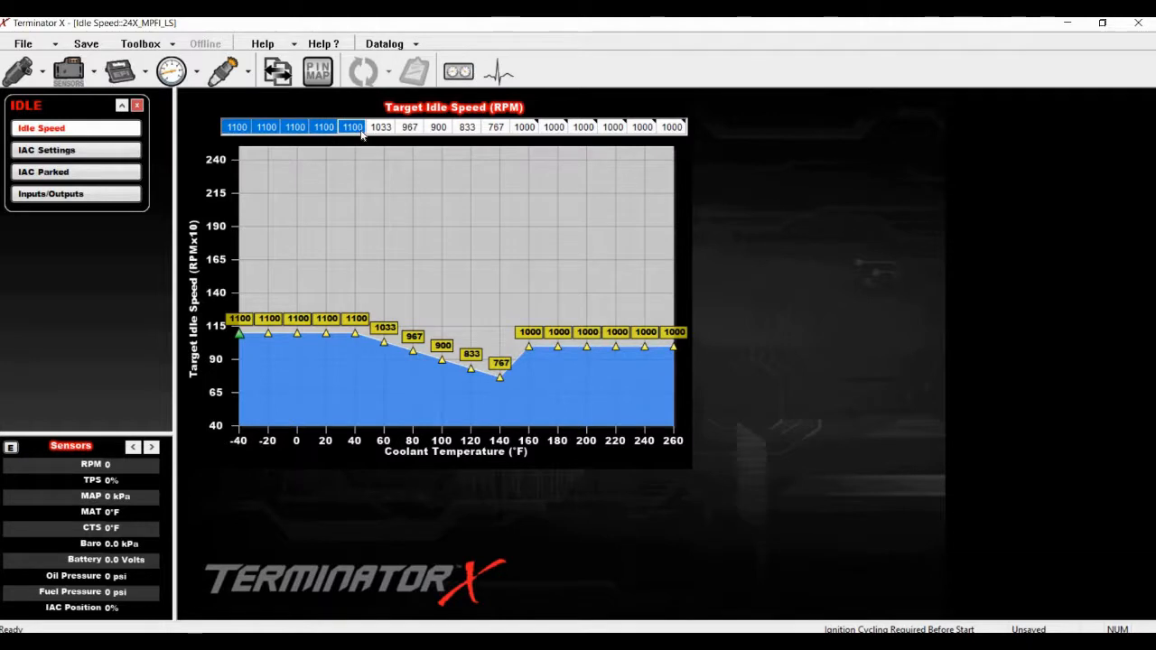
right_click(361, 132)
click(426, 260)
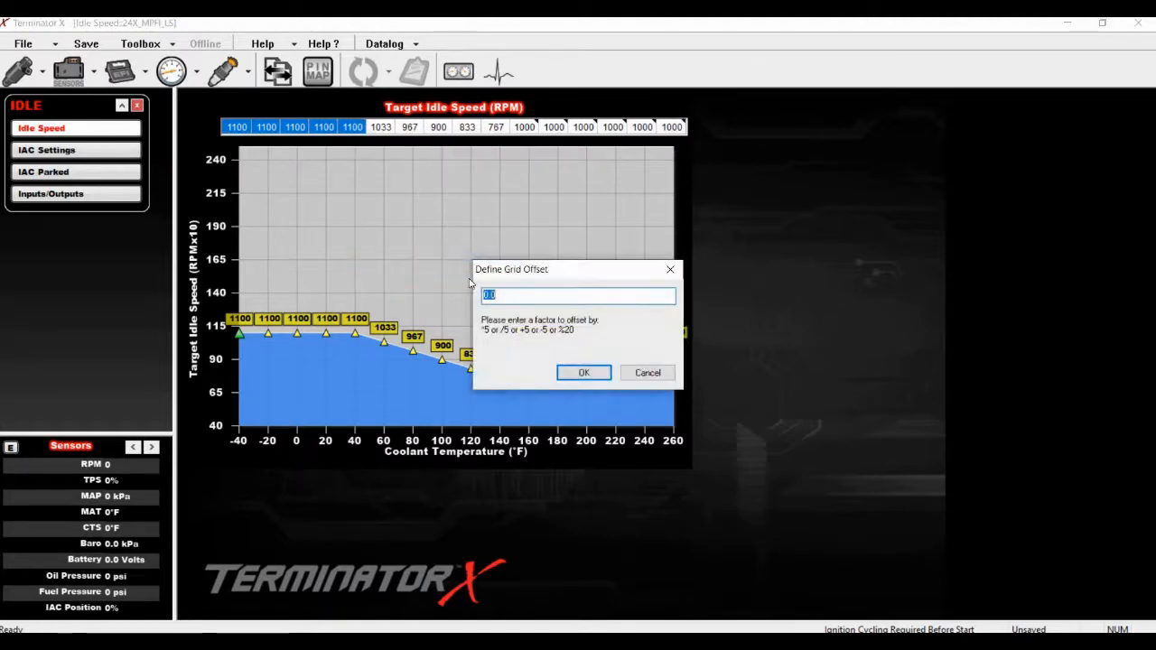
text(1250)
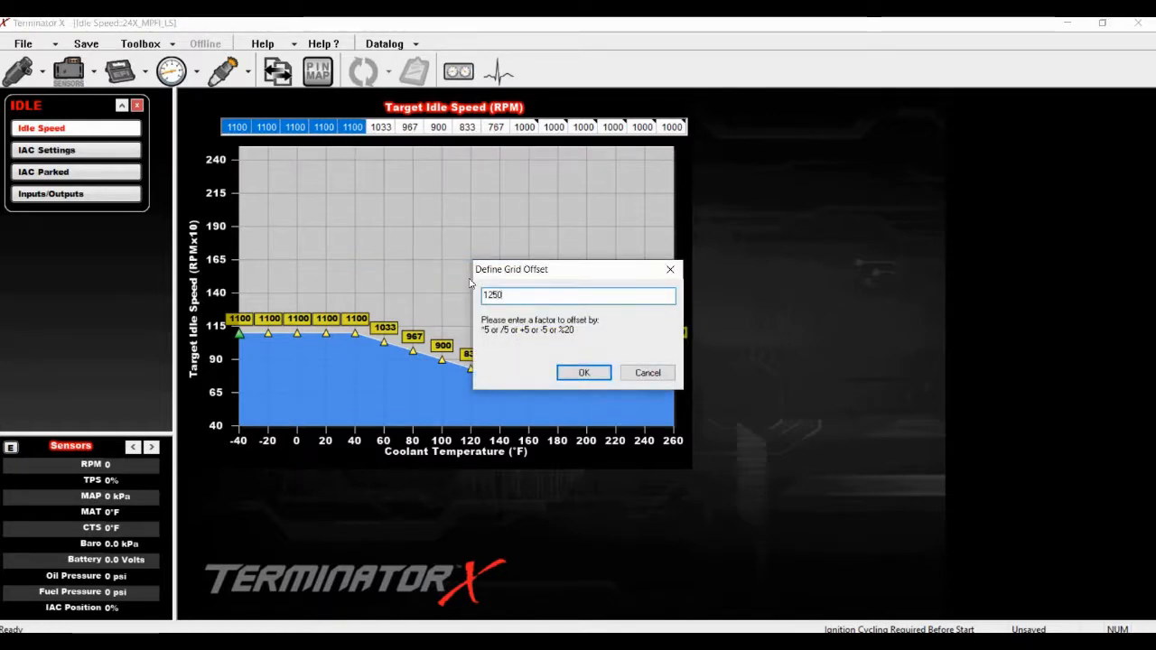
key(Return)
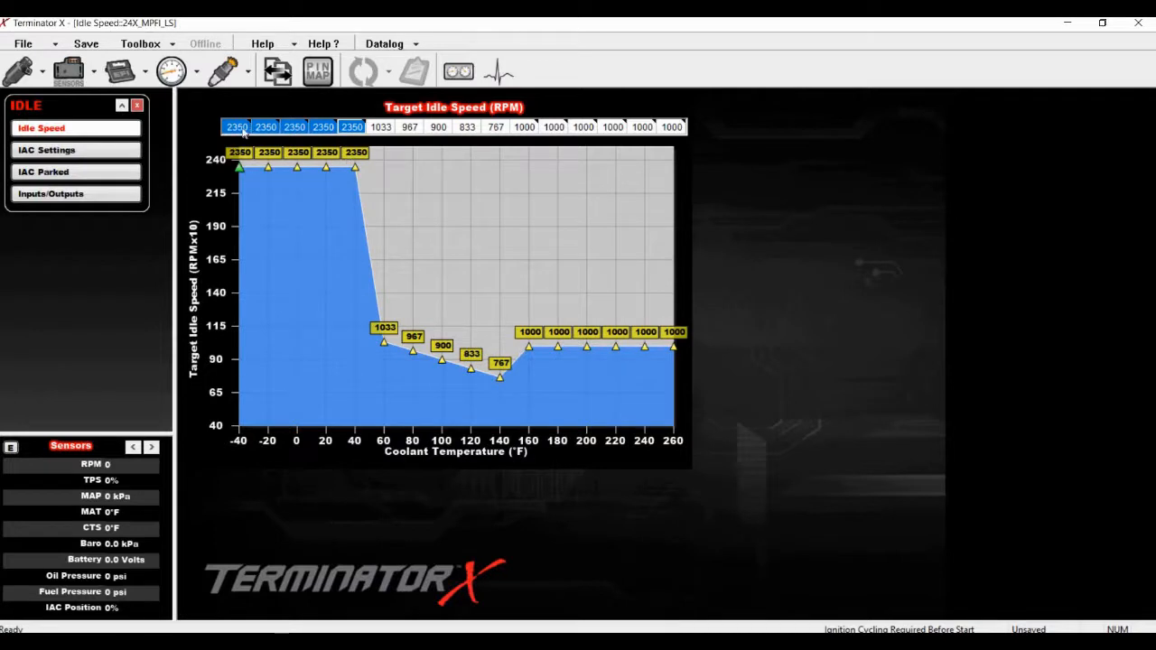
Set the target idle speed to 1250 RPM for all coolant temperatures from -40 to 40 °F.
text(125)
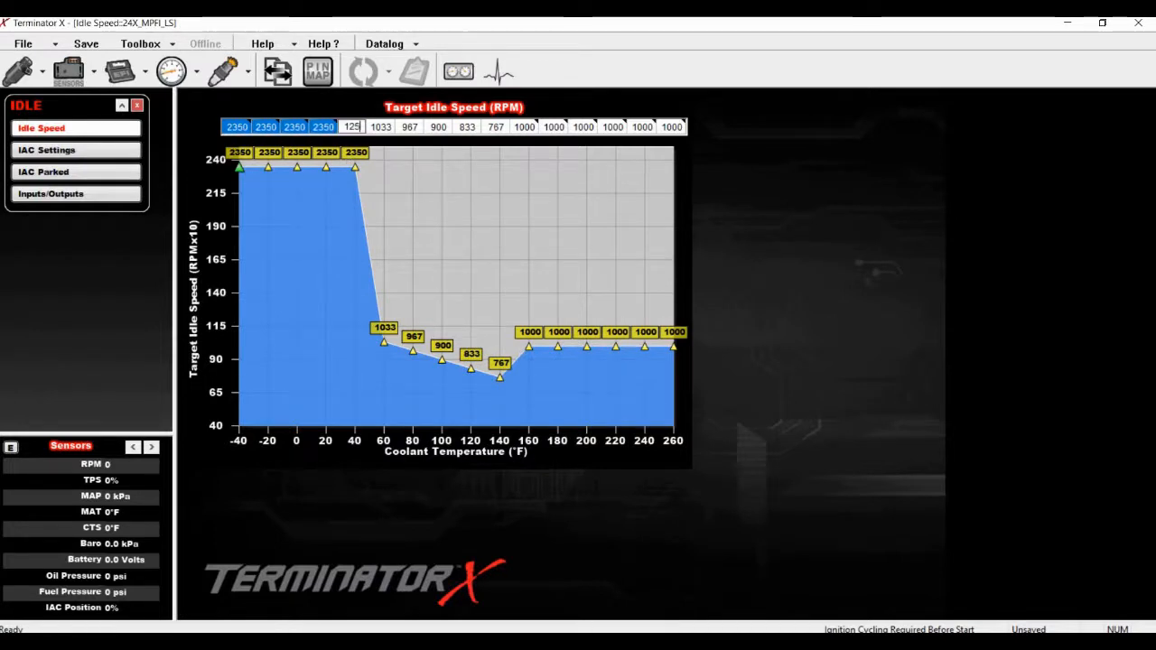
text(0)
key(Return)
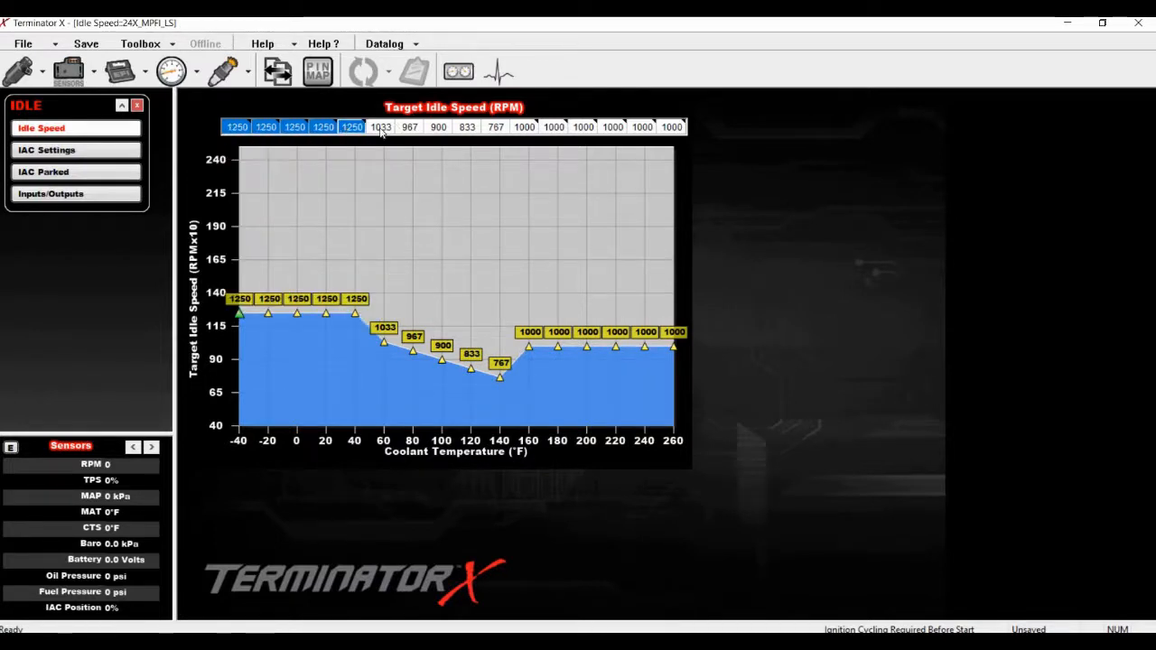
Fill the target idle speeds between the 40 and 160 °F coolant temperature cells with evenly graded values.
click(381, 128)
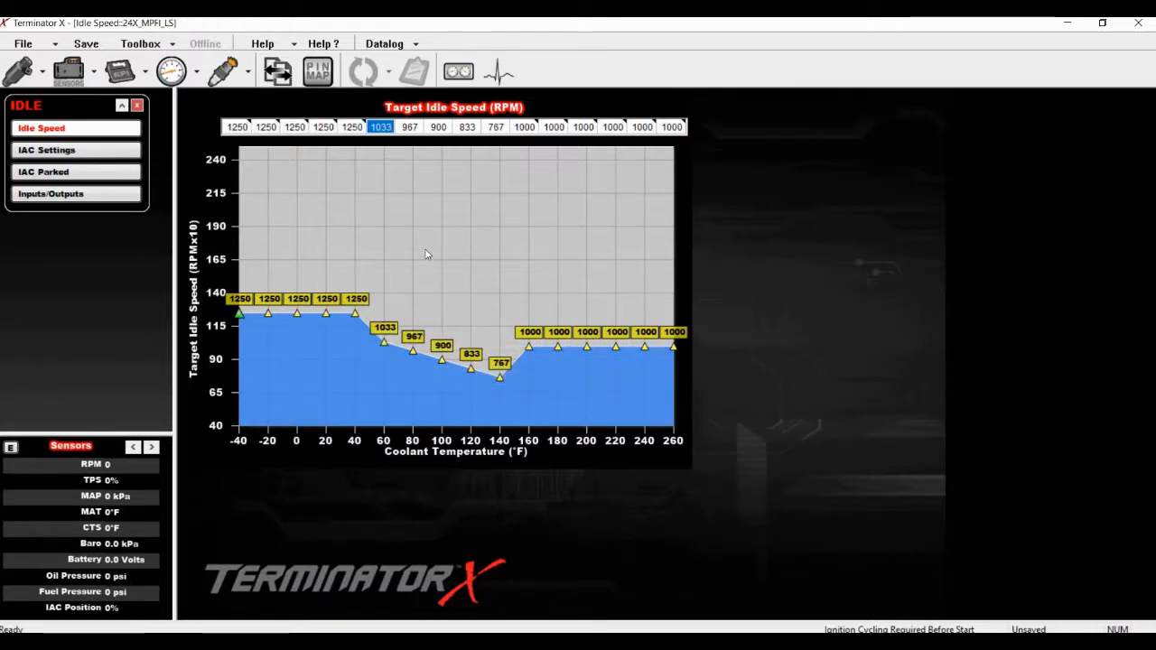
click(406, 132)
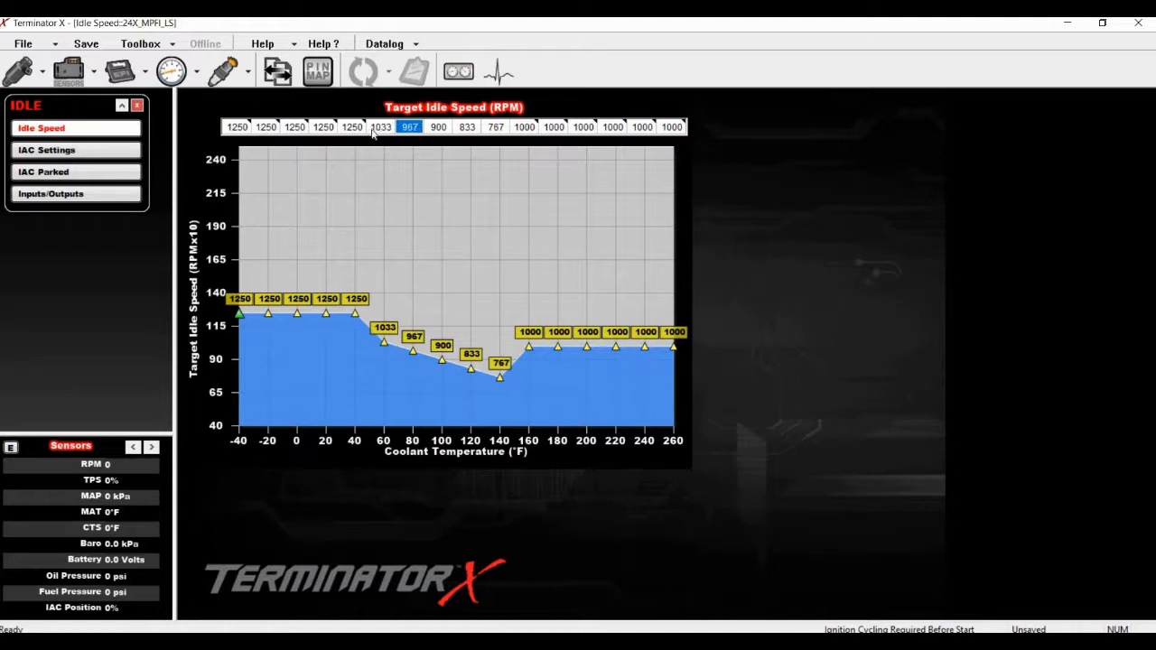
drag(361, 129, 527, 136)
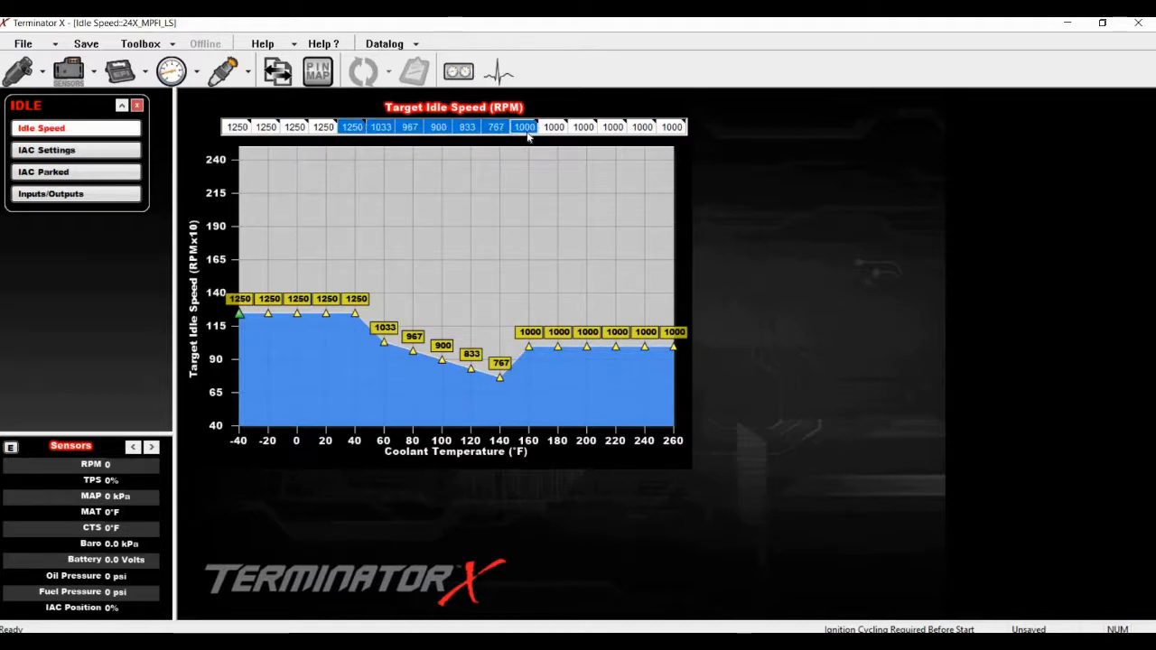
right_click(527, 134)
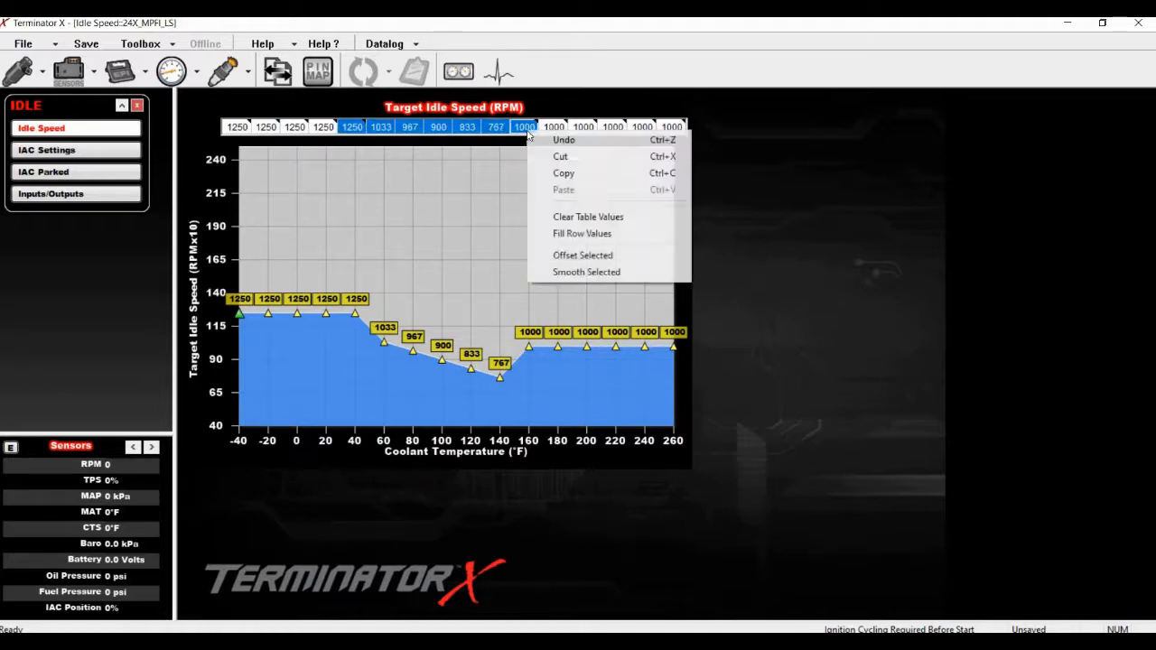
click(579, 236)
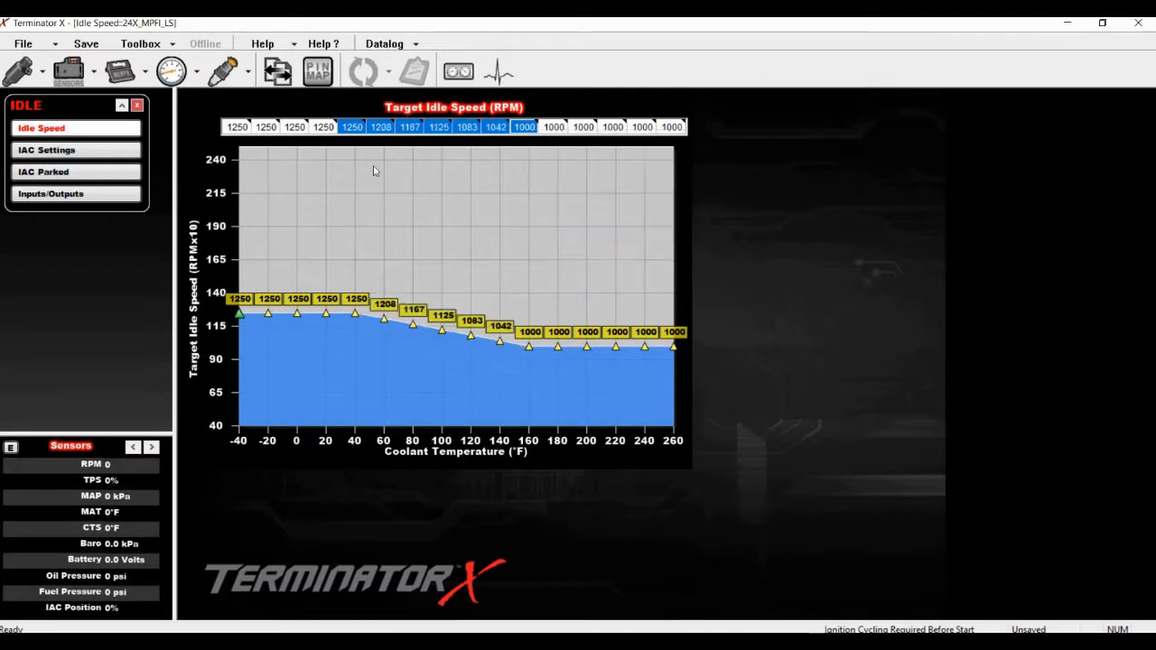
Smooth the target idle speeds for coolant temperatures from 20 to 180 °F.
drag(316, 129, 546, 133)
right_click(548, 134)
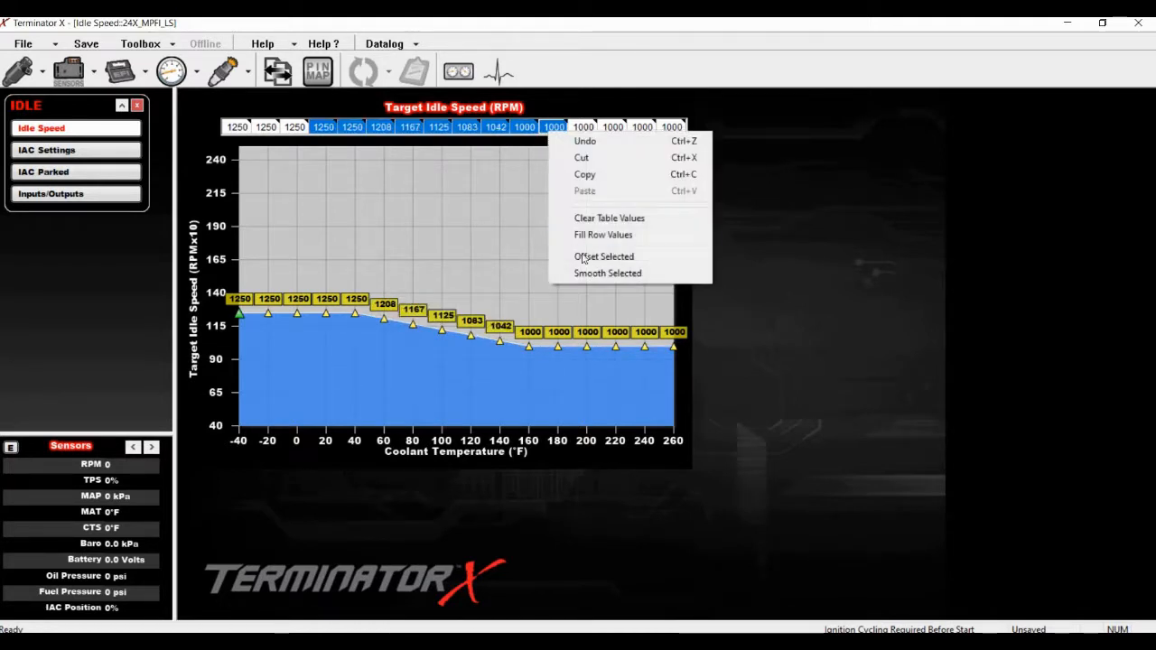
click(596, 273)
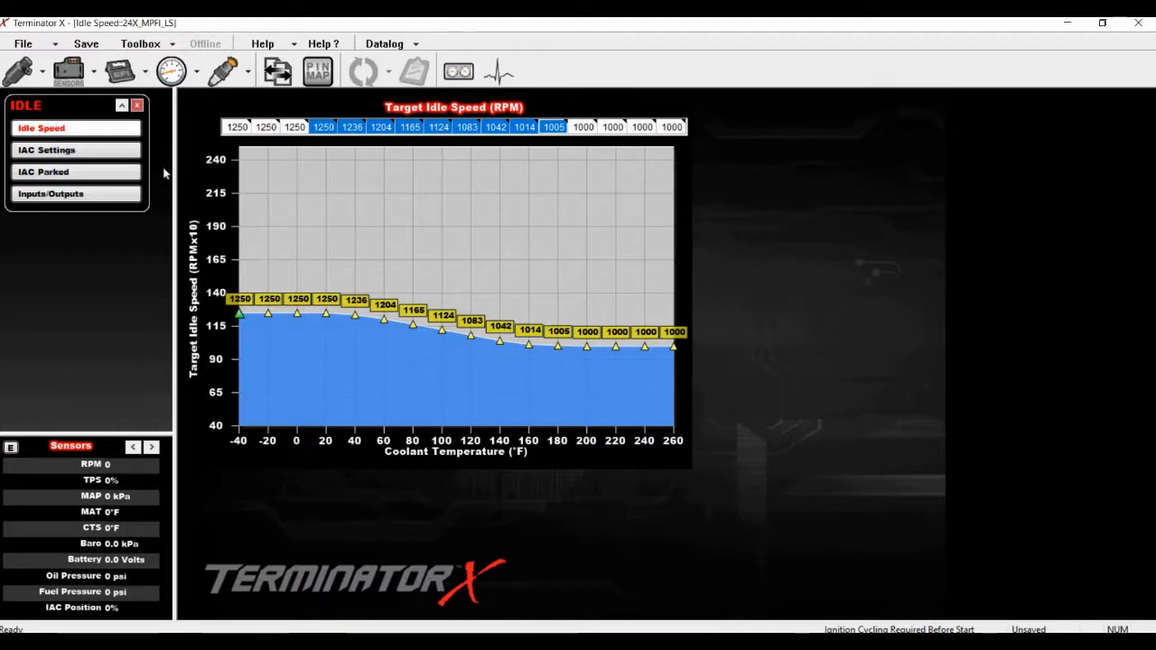
In the IAC settings, set the advanced idle control to GM LSx DBW and the IAC type to Drive By Wire.
click(102, 153)
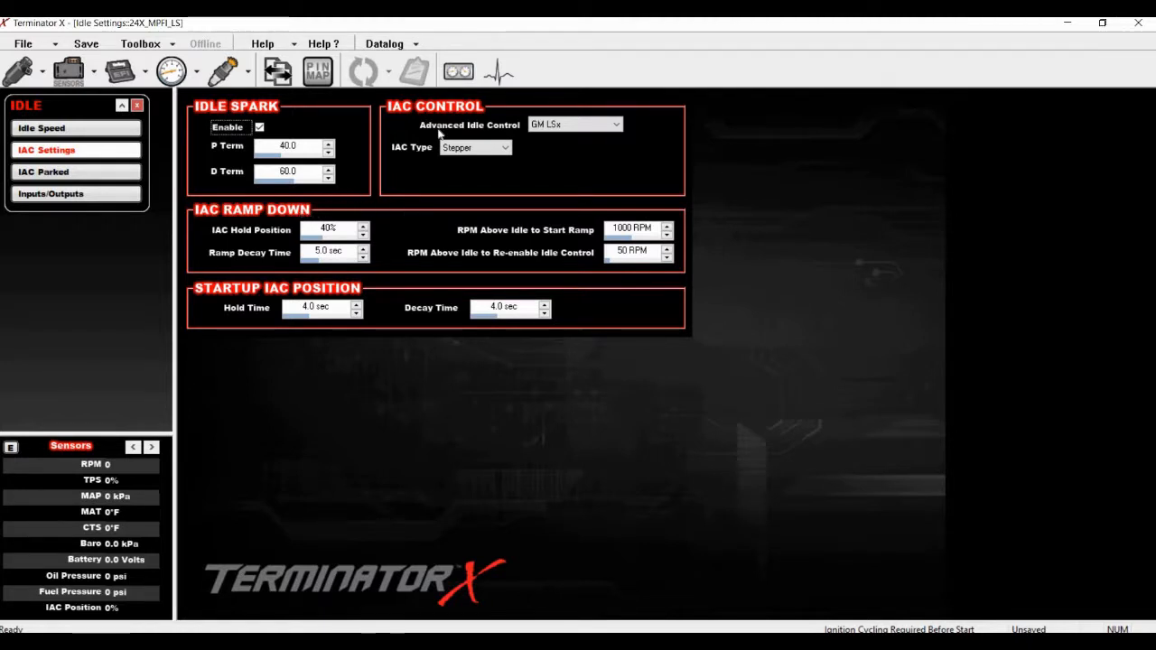
click(561, 126)
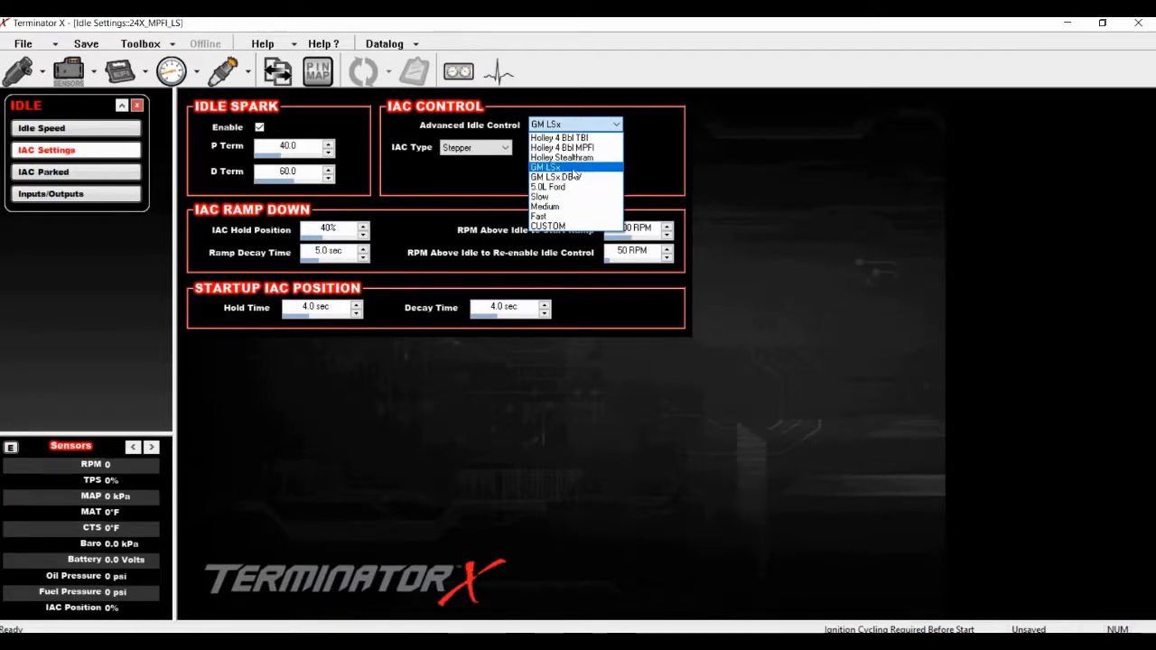
click(569, 169)
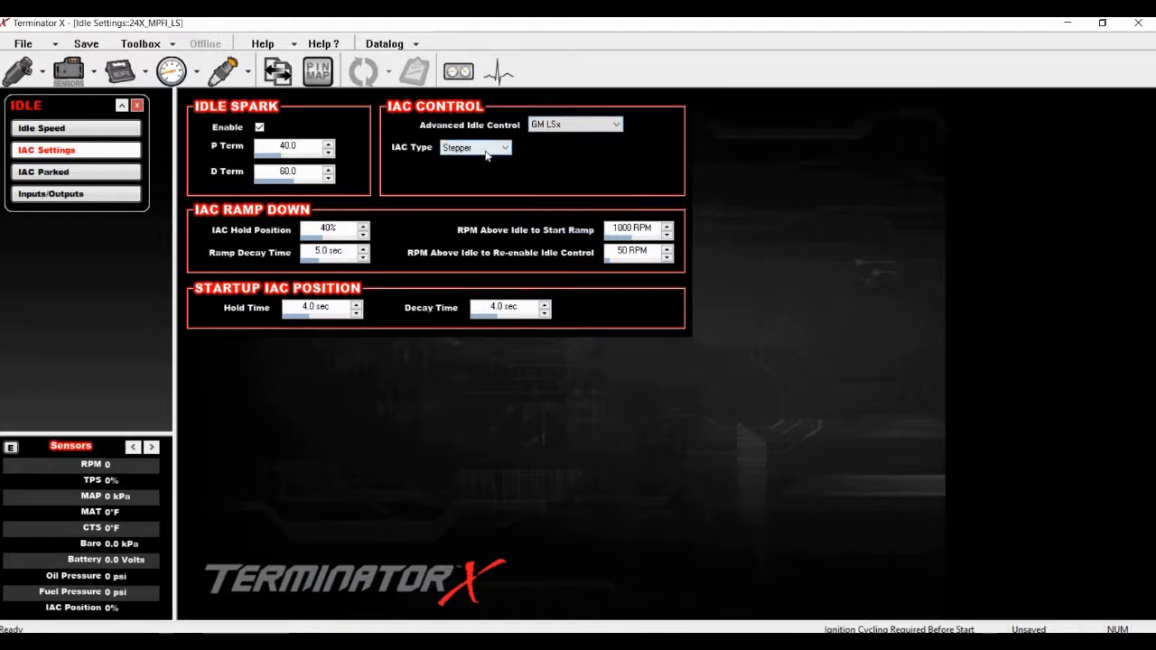
click(486, 155)
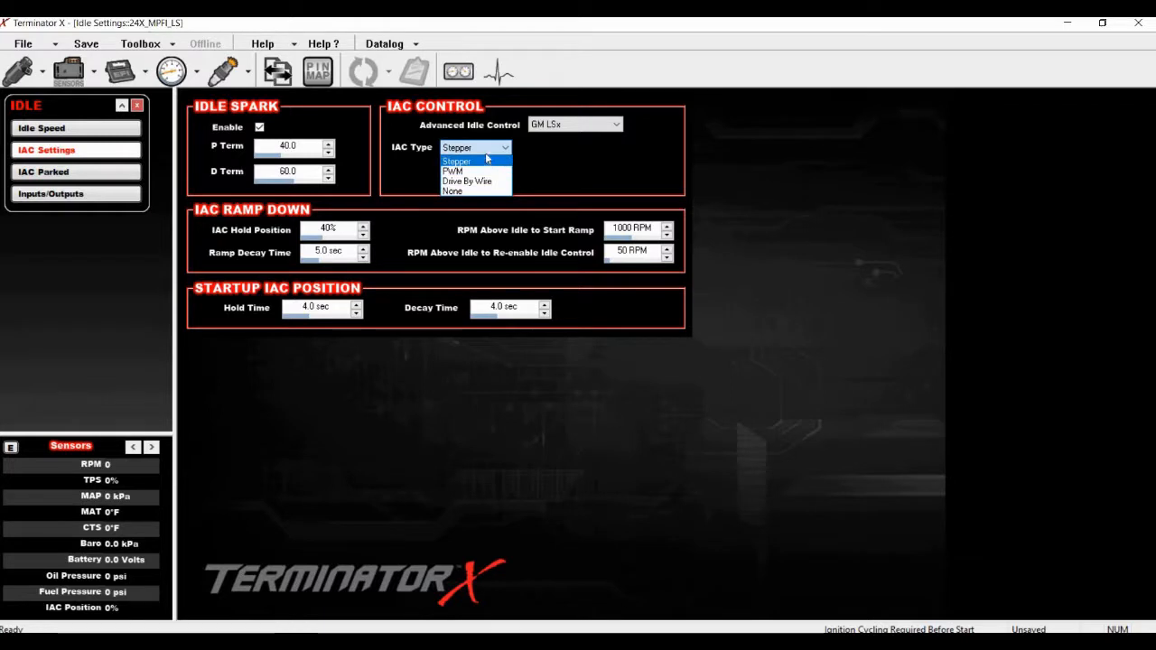
click(578, 125)
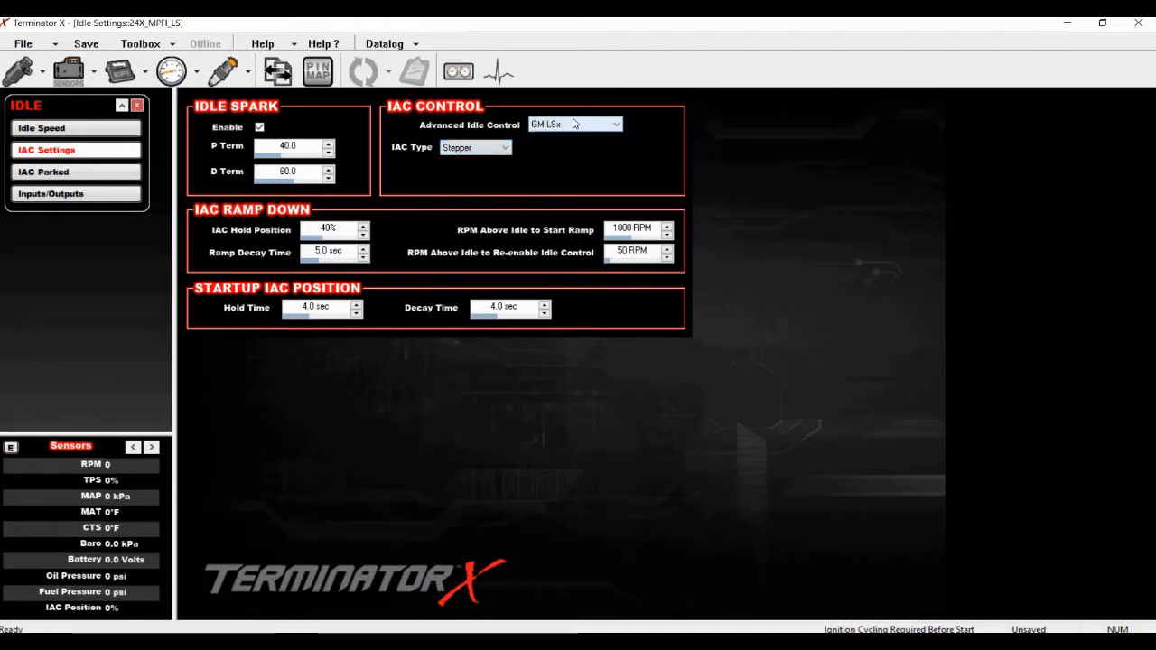
click(578, 124)
click(567, 172)
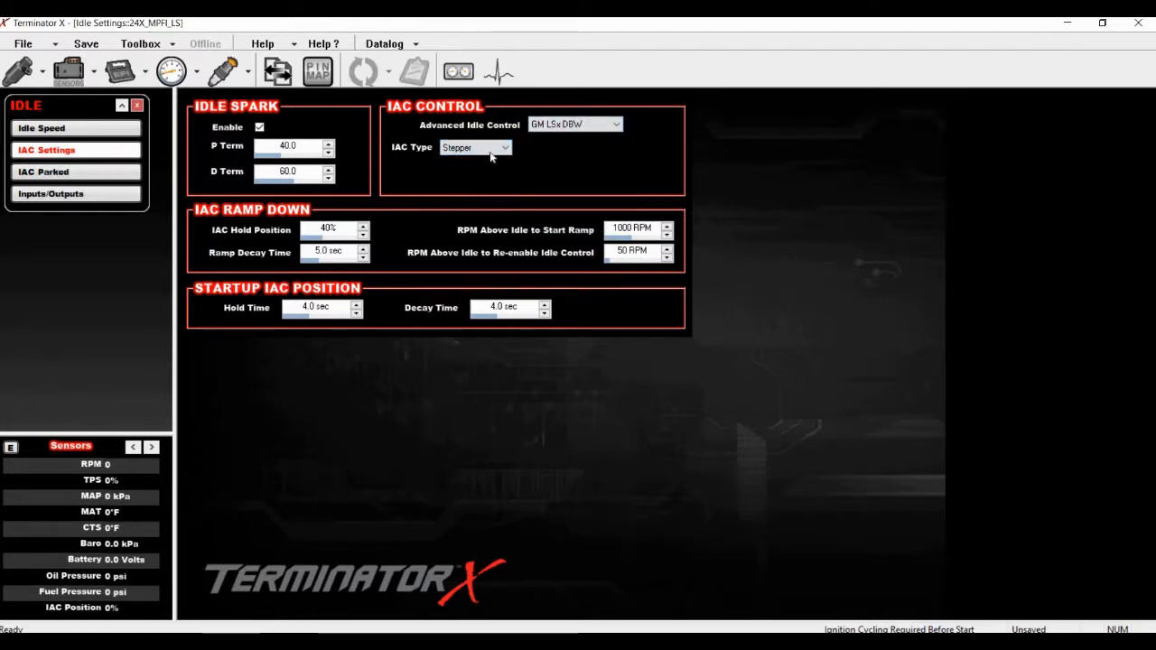
click(493, 150)
click(479, 182)
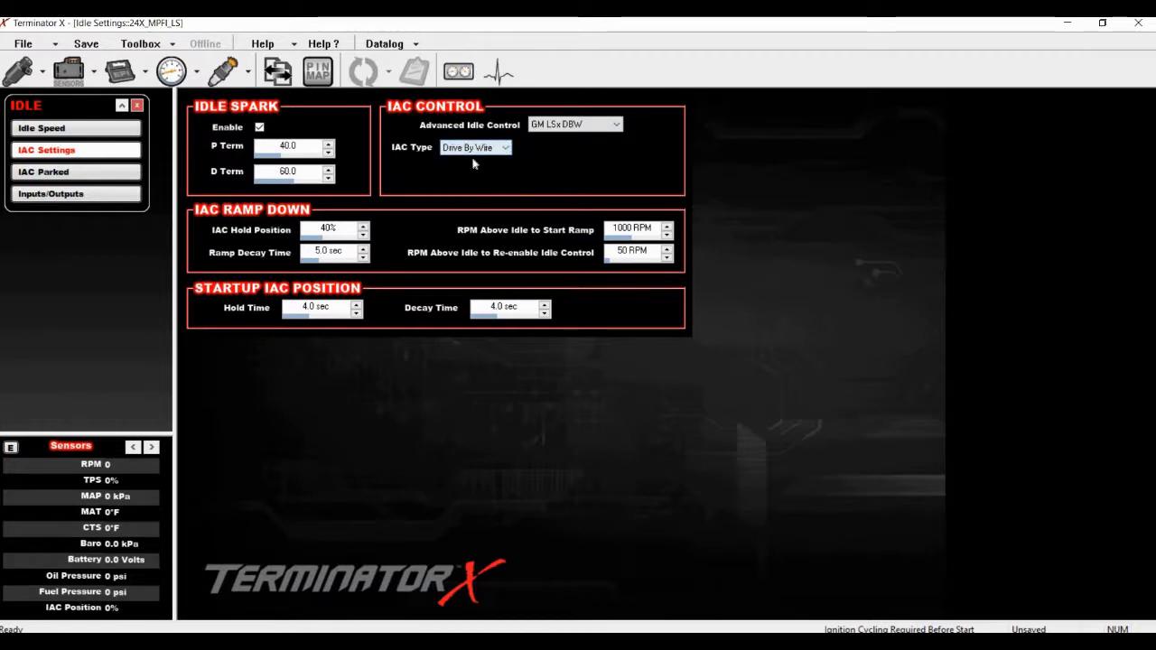
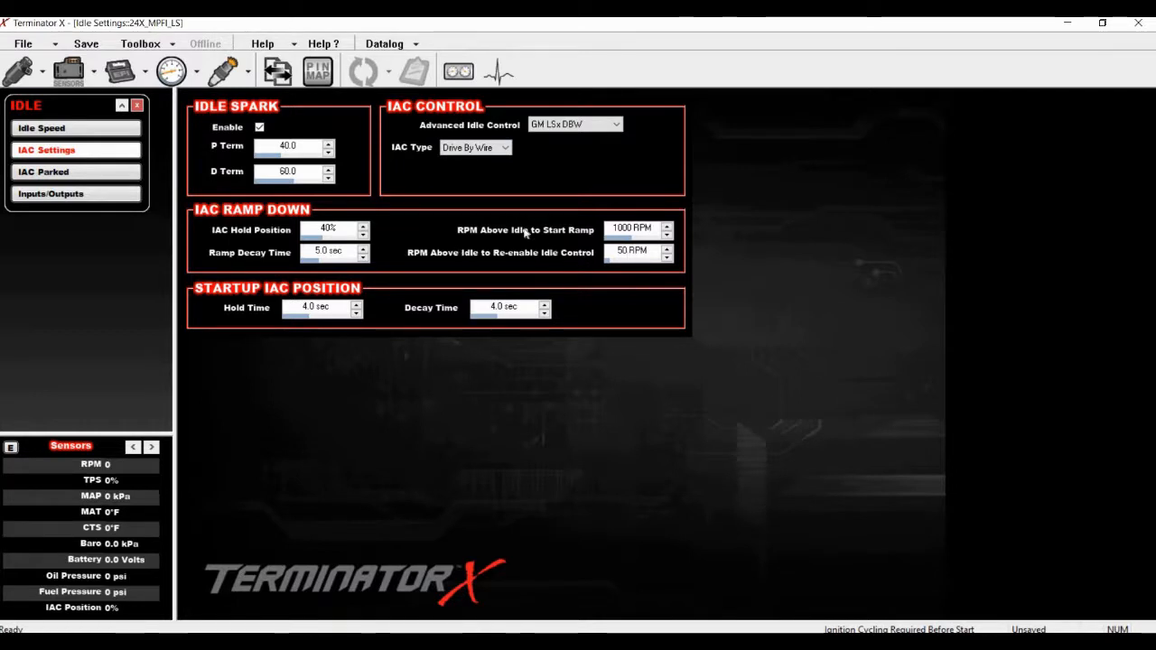
Review the target idle speed curve, the ramp-down and startup IAC settings, the IAC parked position curve and the idle outputs.
click(80, 133)
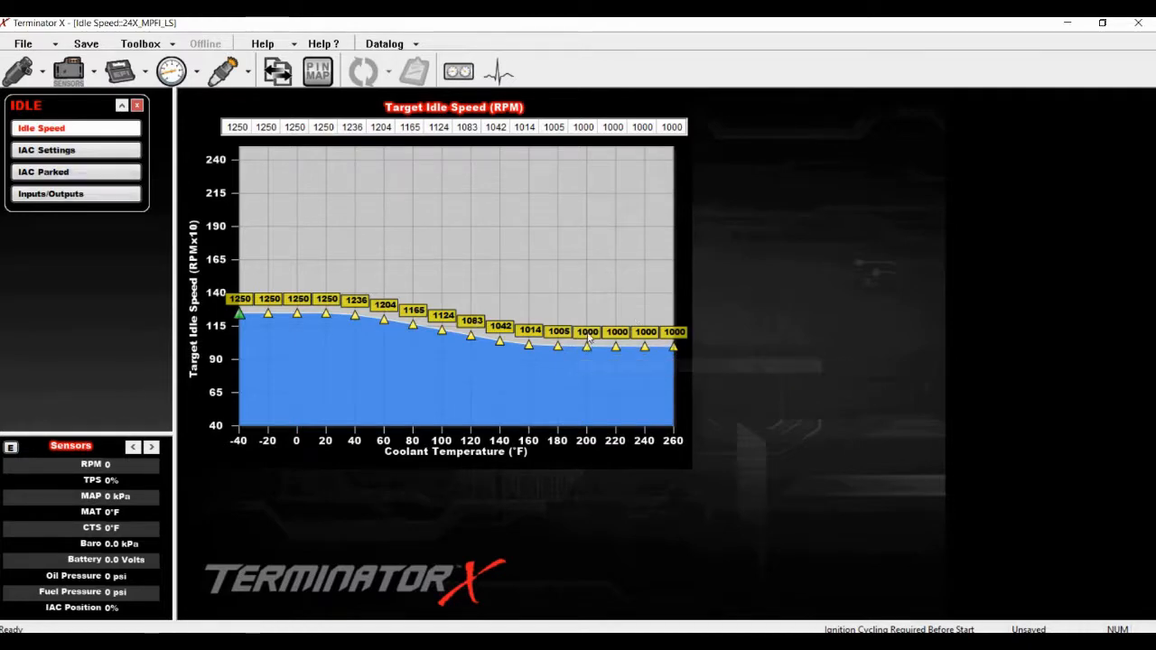
click(77, 150)
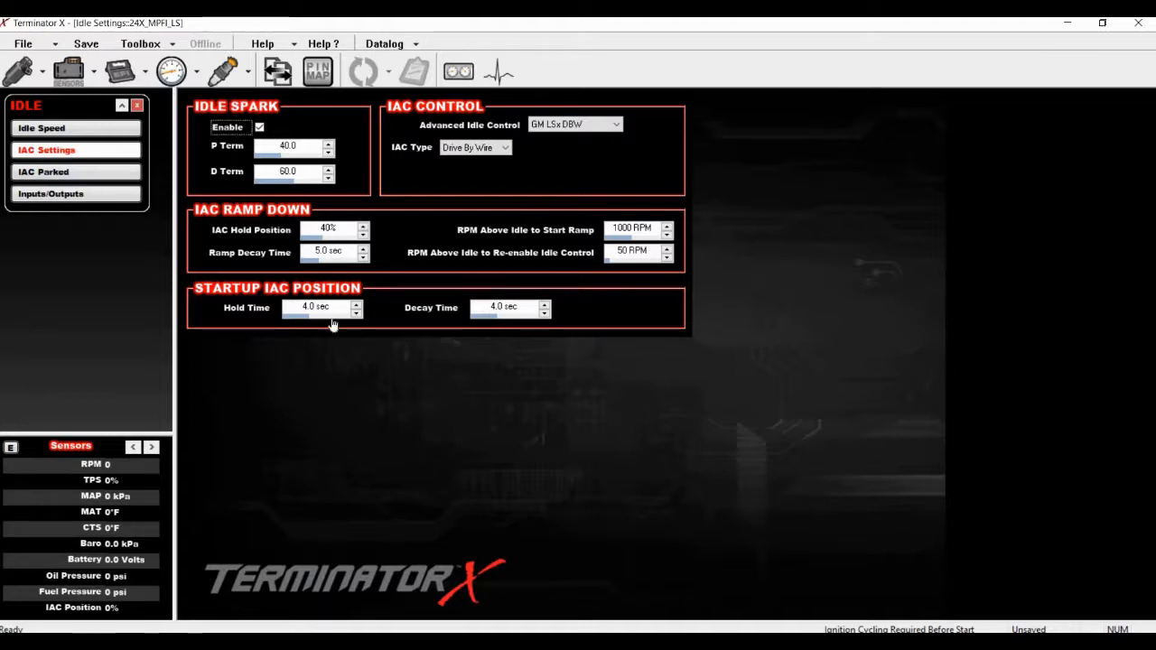
click(77, 172)
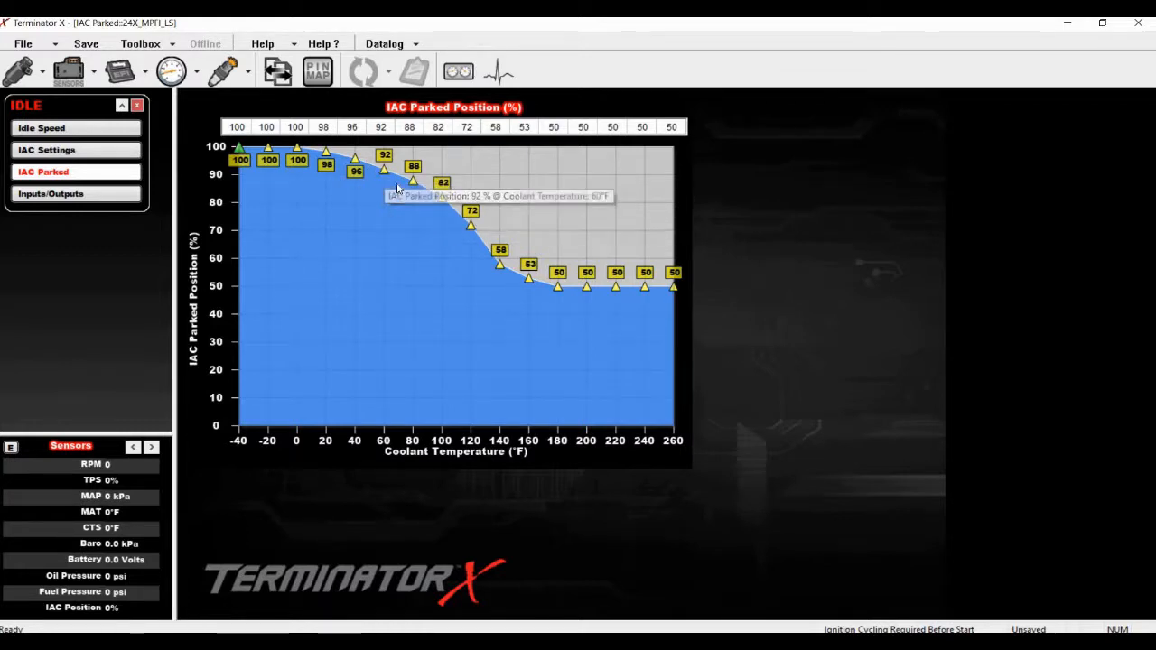
mouse_move(385, 170)
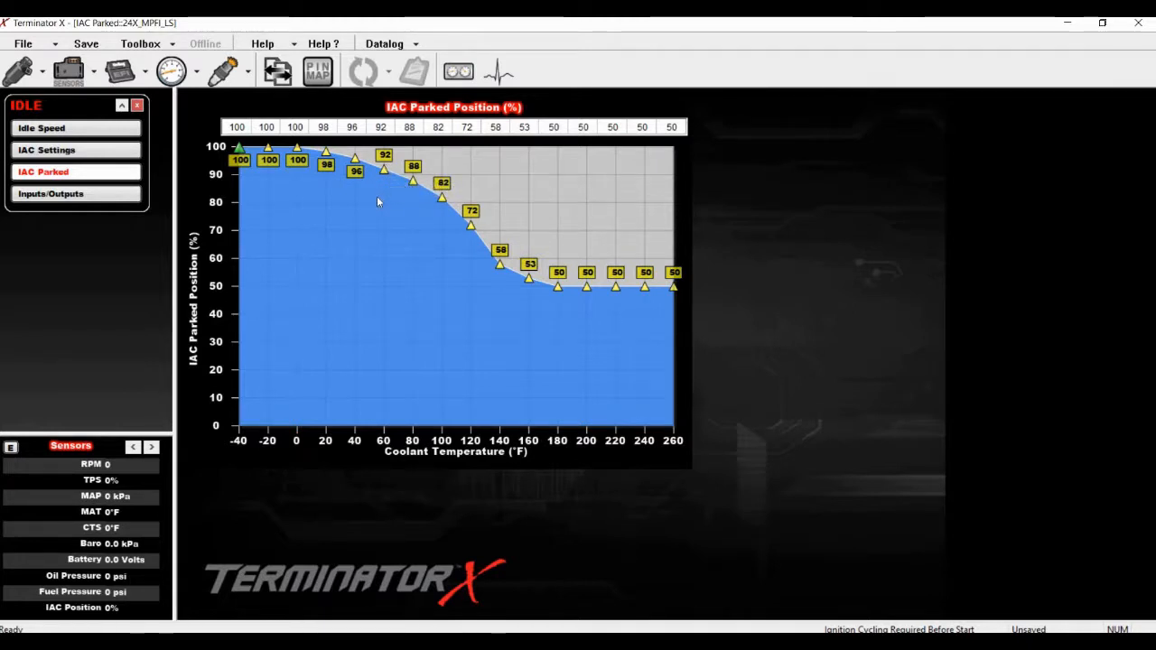
click(74, 150)
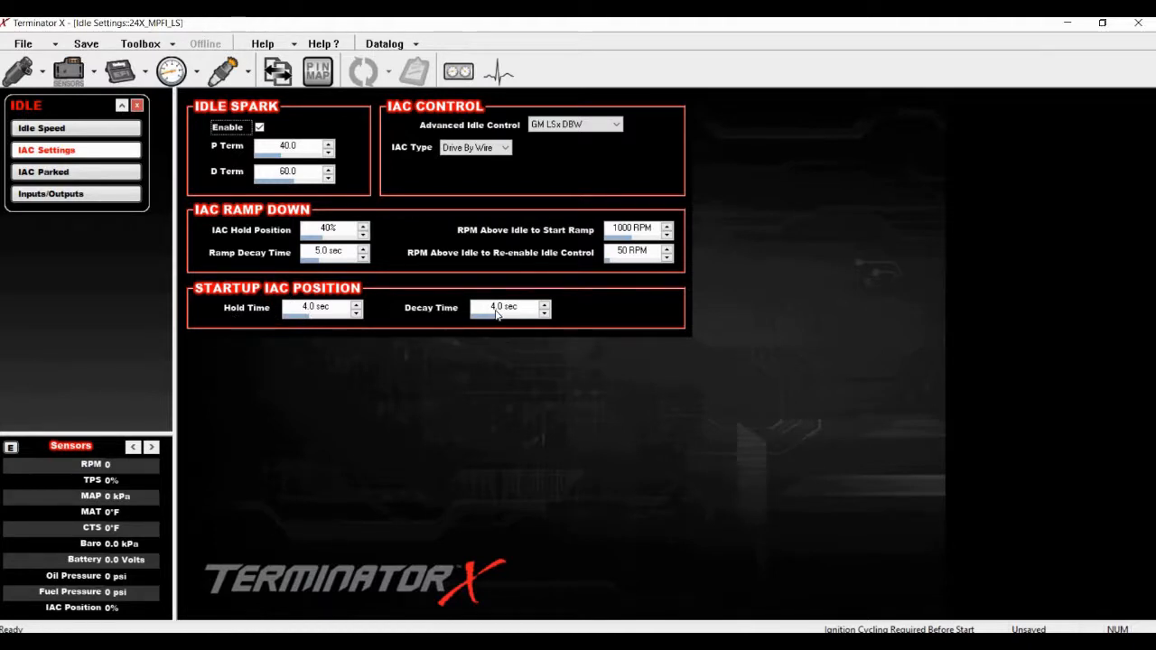
click(84, 199)
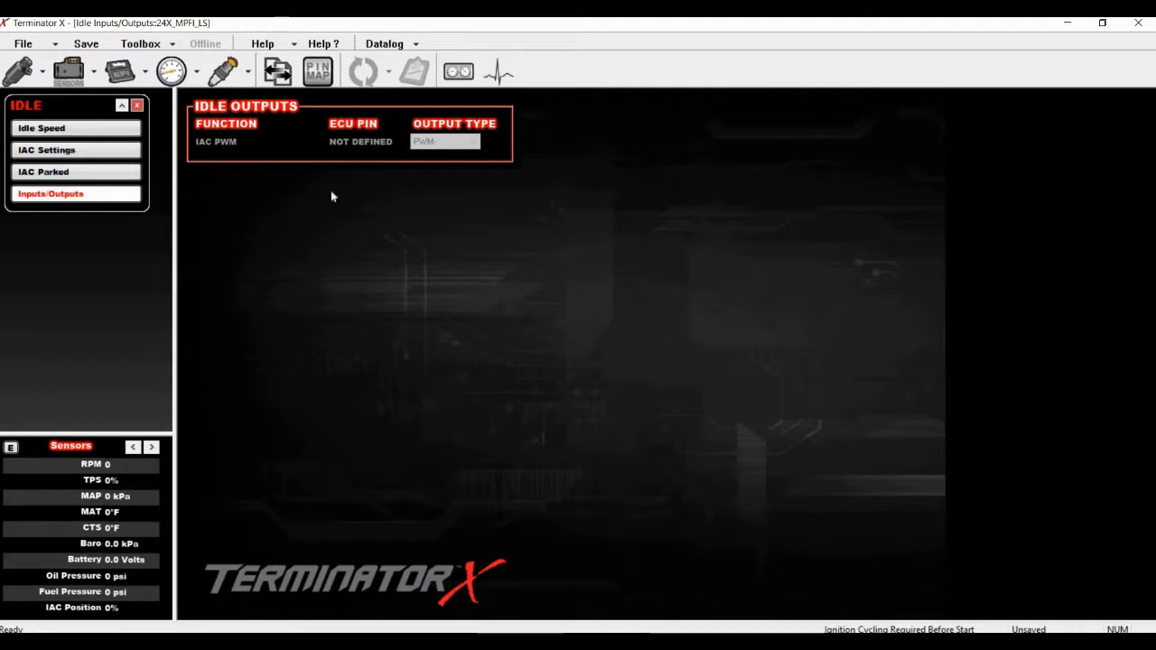
Set the IAC type to PWM in the IAC control settings.
click(85, 149)
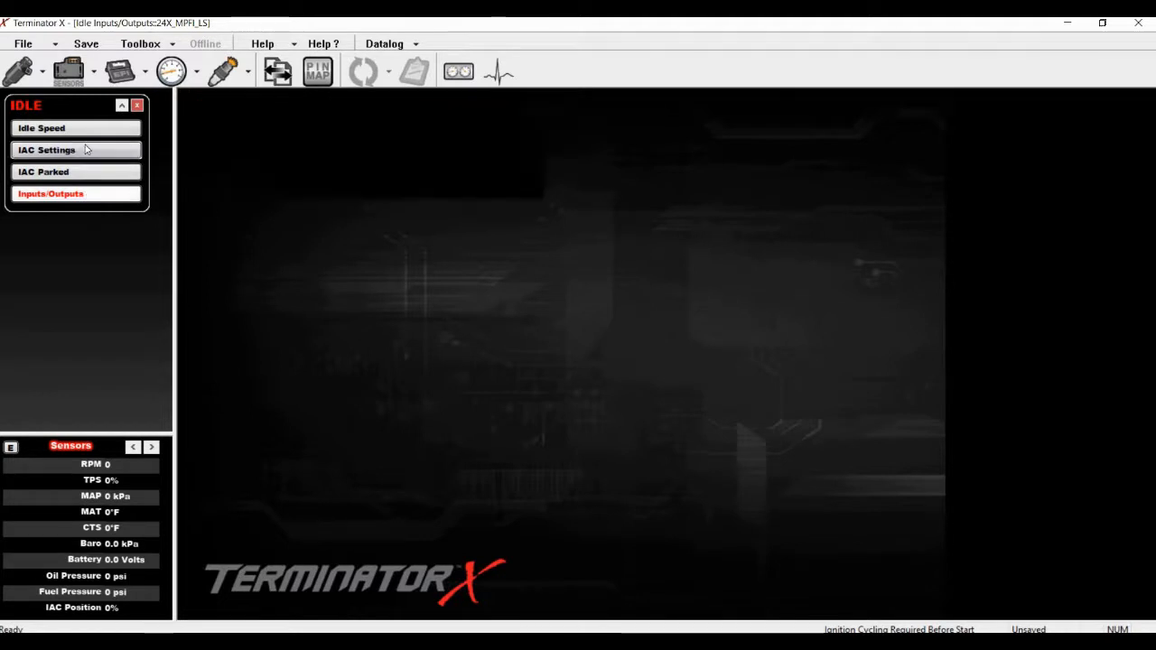
click(479, 148)
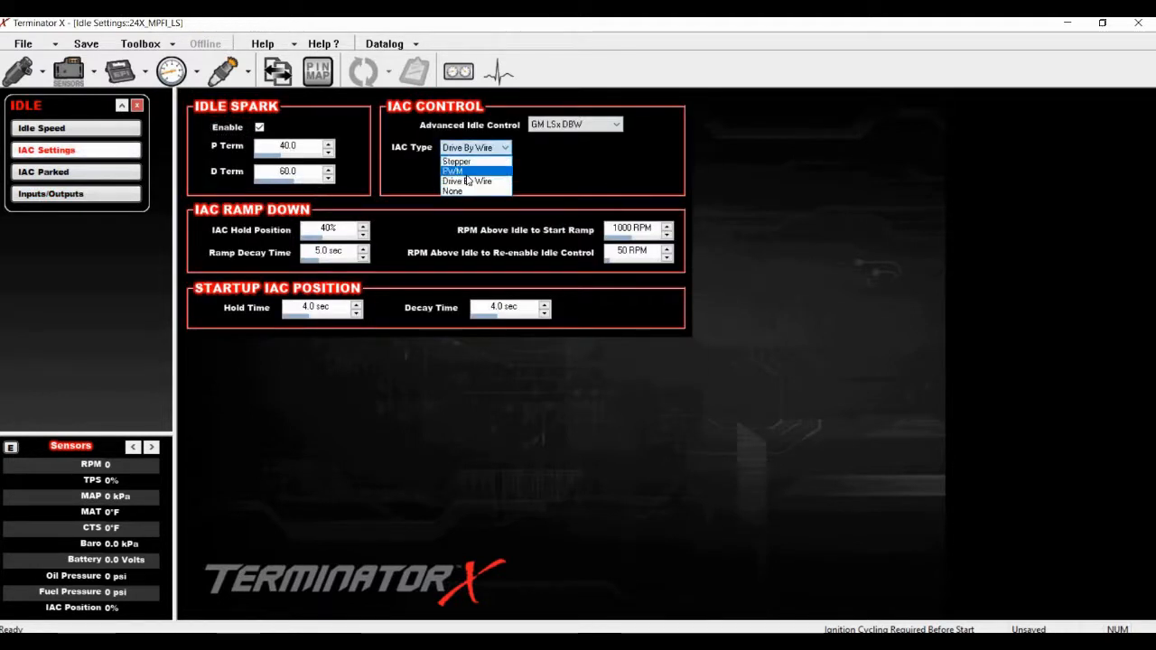
click(465, 172)
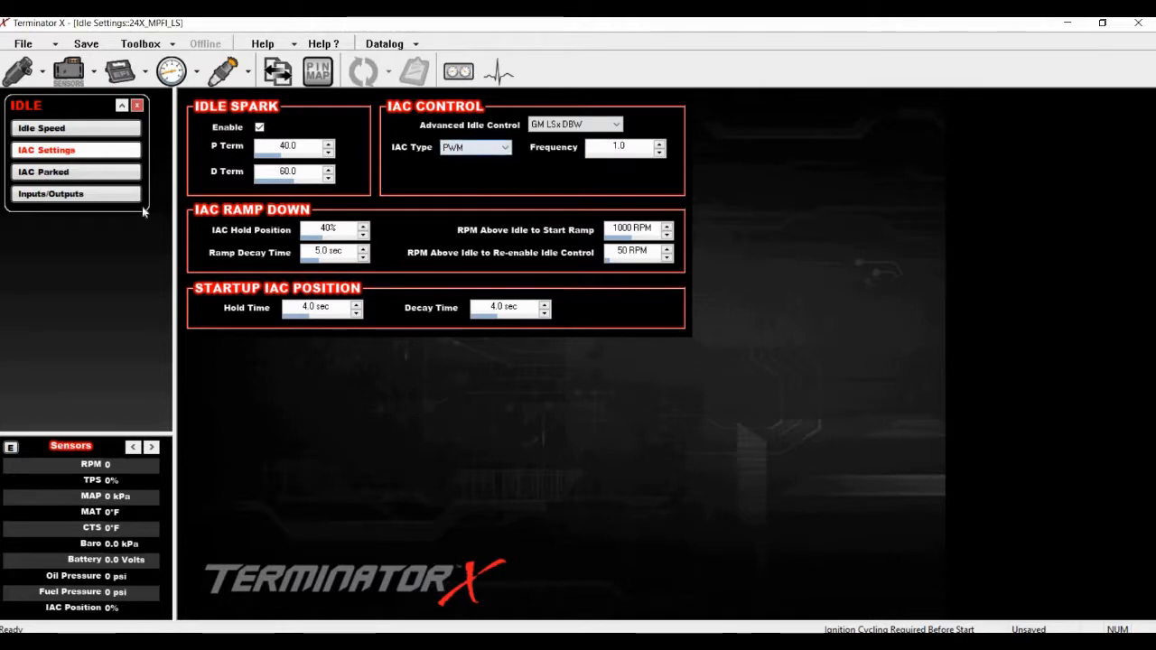
Check the available output types for the IAC PWM function in the idle outputs and close the idle settings.
click(45, 195)
click(466, 146)
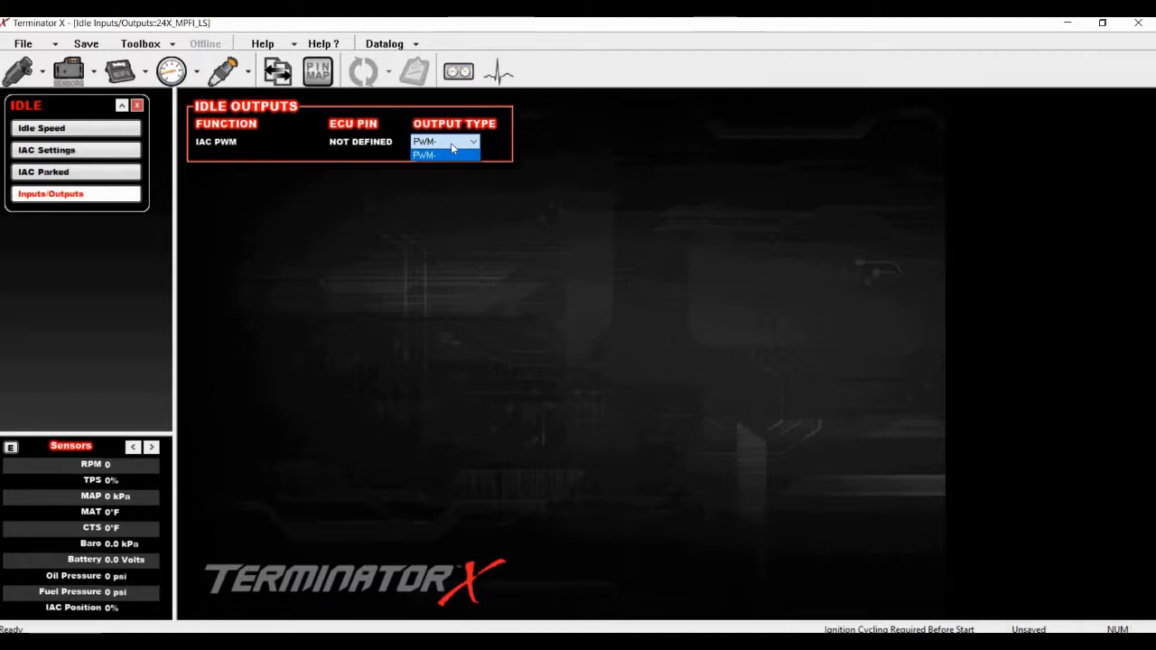
click(268, 217)
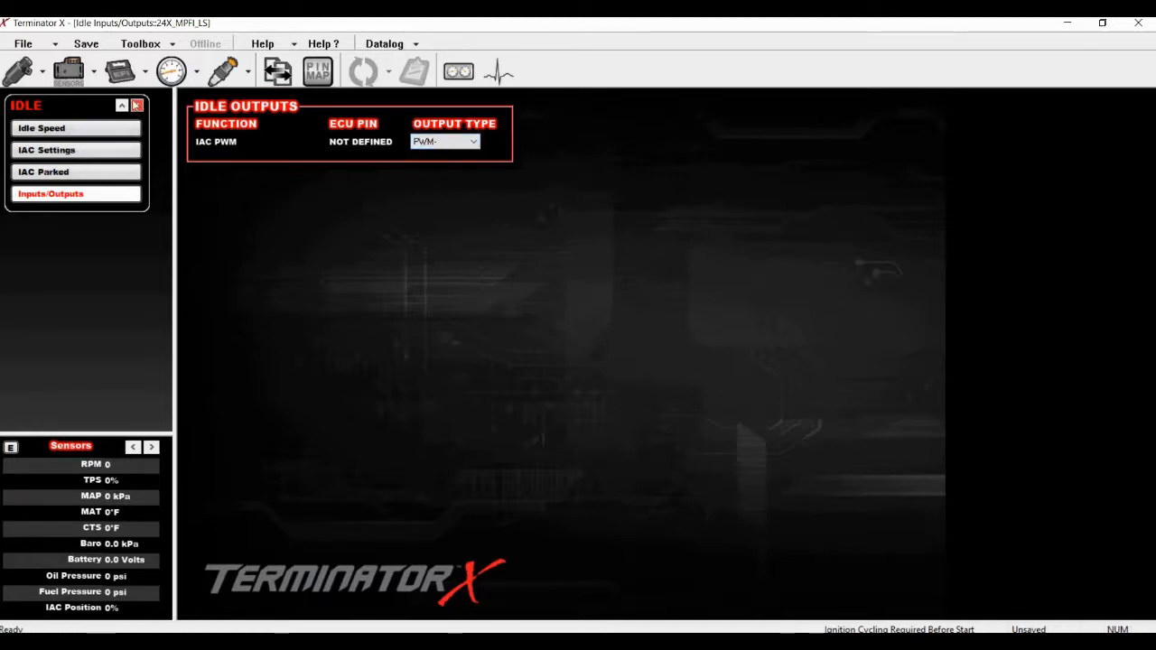
click(136, 105)
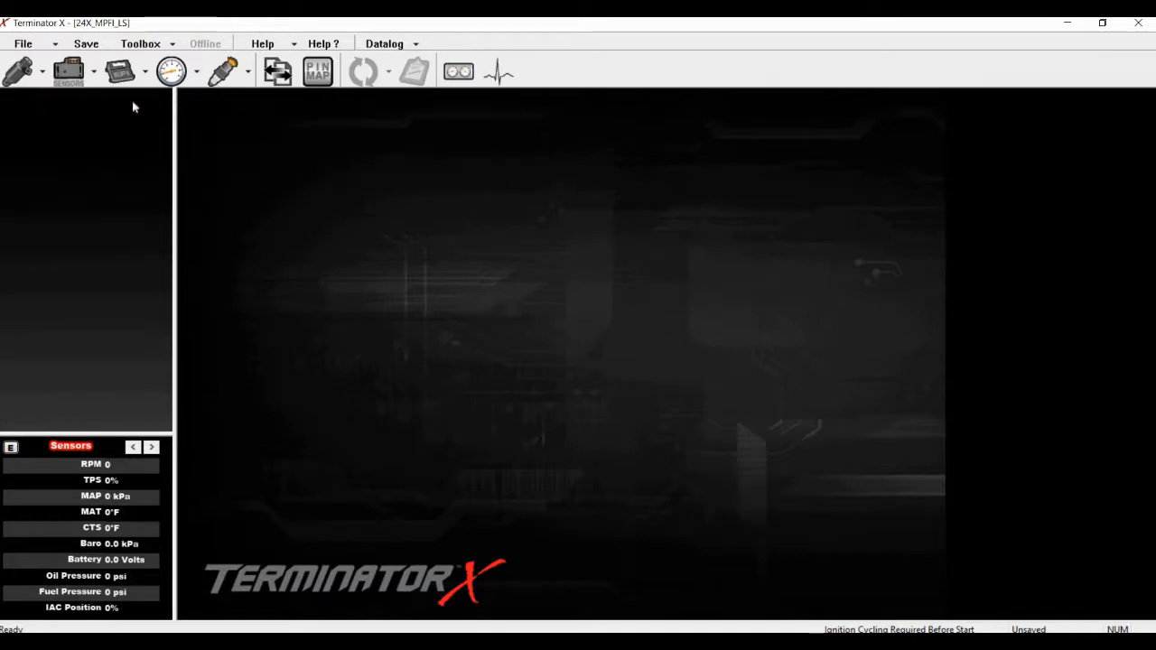
Set the base spark timing's idle value to 20 and change the timing type to 2D Table.
click(222, 78)
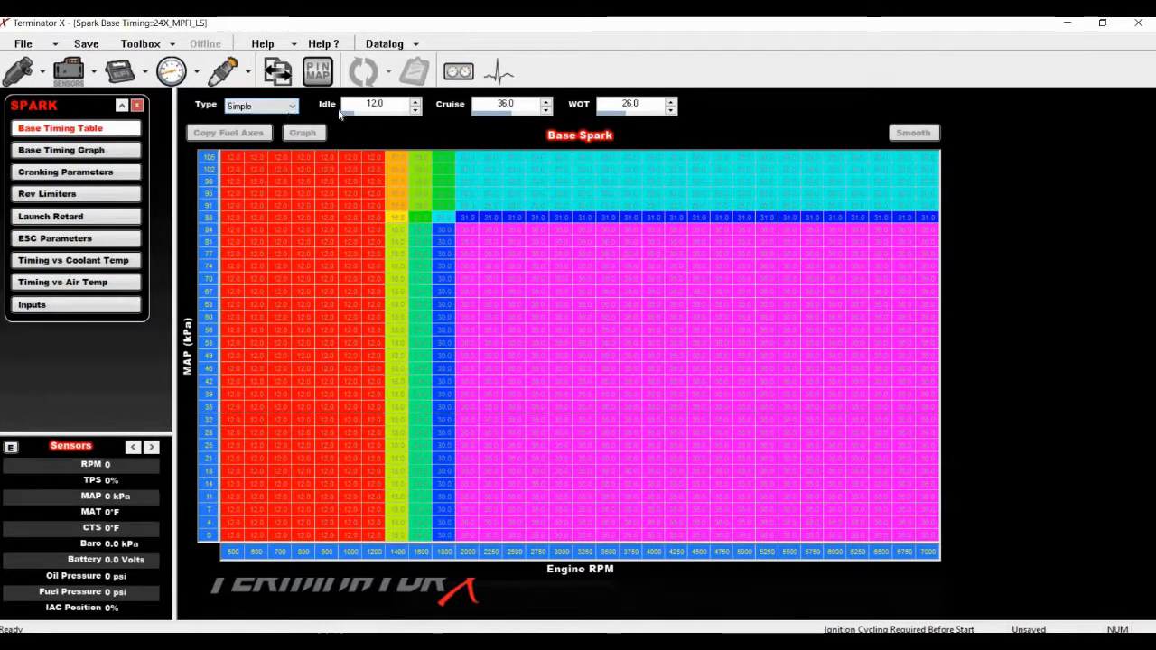
click(383, 108)
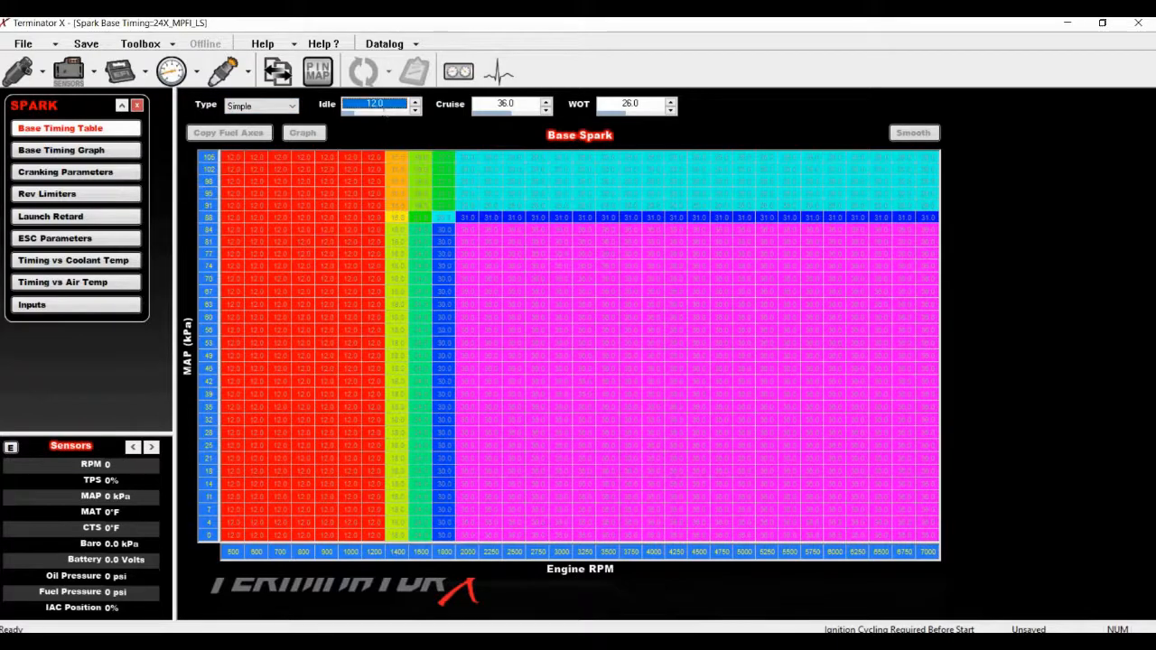
text(20)
key(Return)
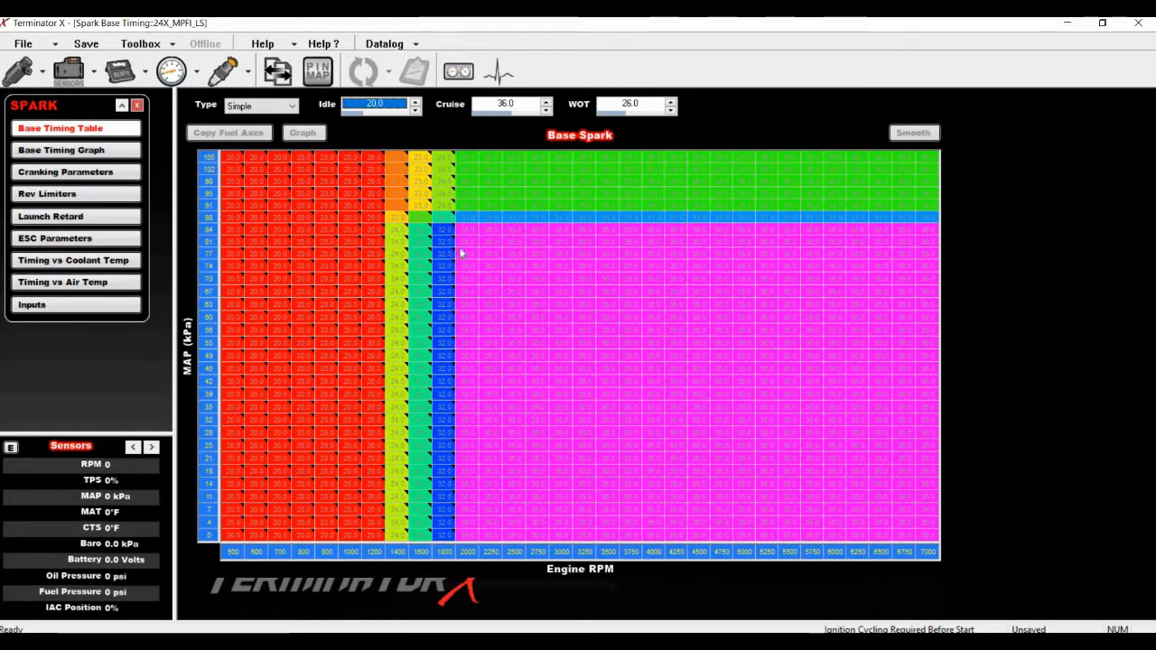
click(265, 107)
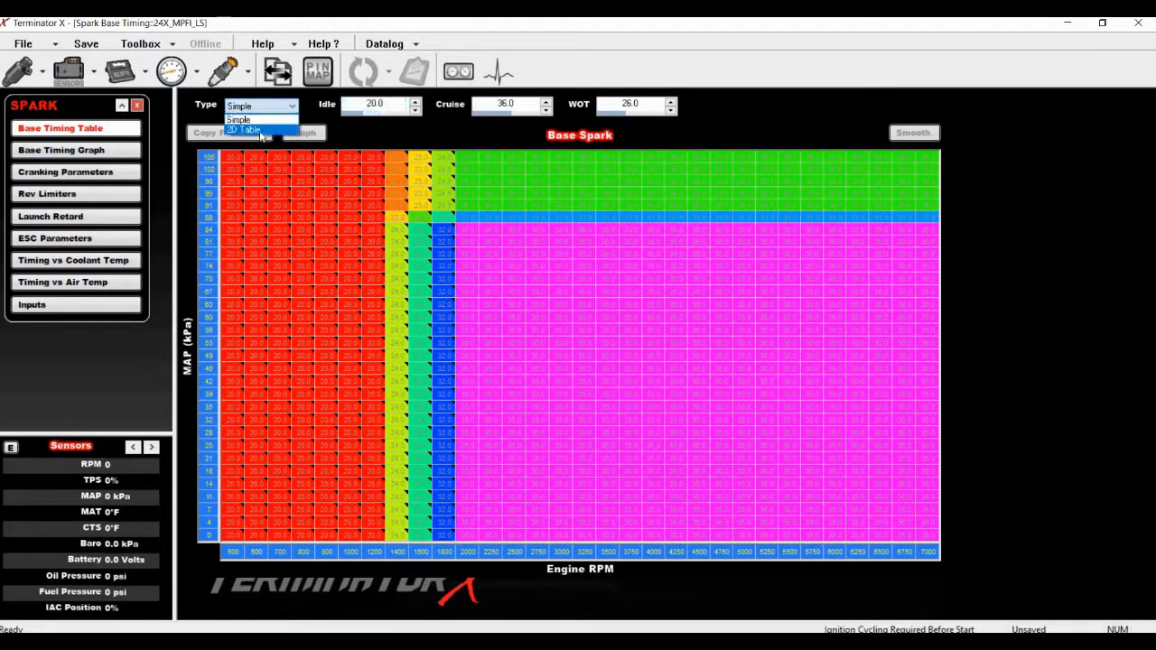
click(261, 132)
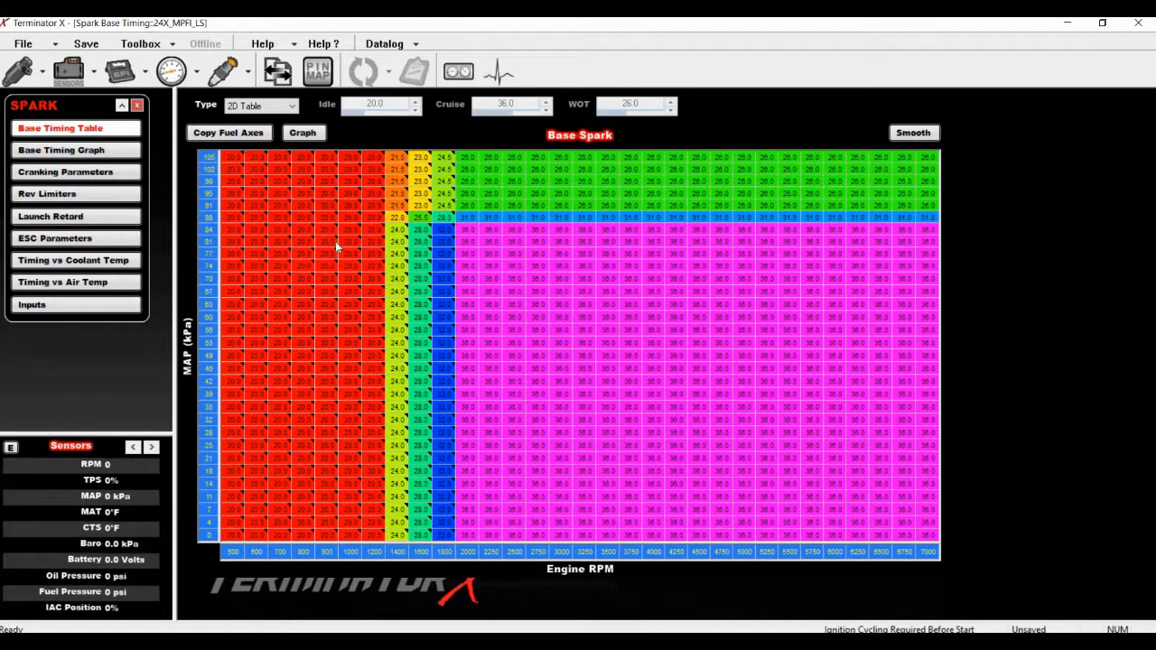
Rotate the 3D base timing graph to examine its shape, and open the spark cranking parameters.
click(90, 151)
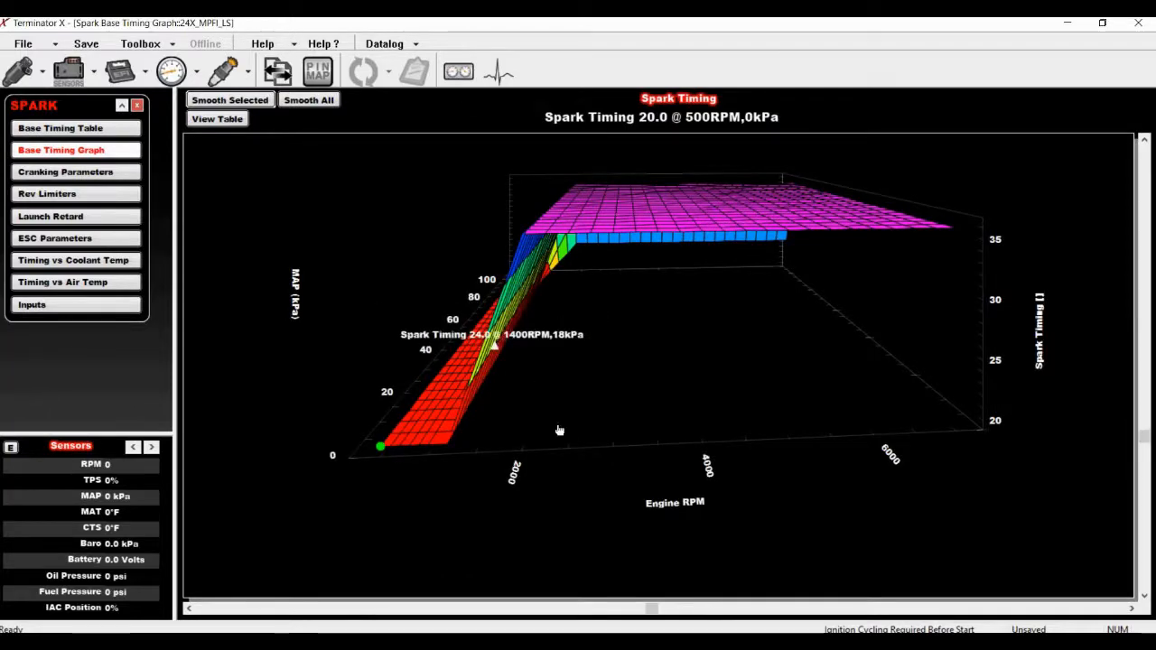
mouse_move(658, 614)
mouse_down()
mouse_move(696, 613)
mouse_move(409, 623)
mouse_move(470, 623)
mouse_move(489, 614)
mouse_move(395, 614)
mouse_up()
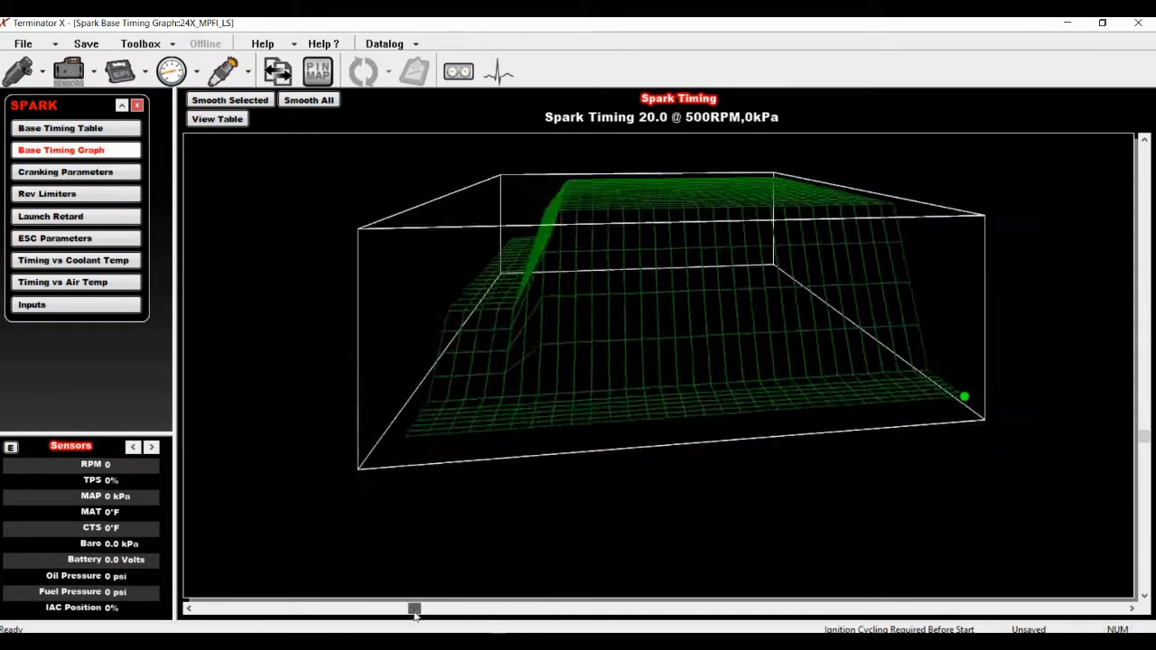
click(66, 172)
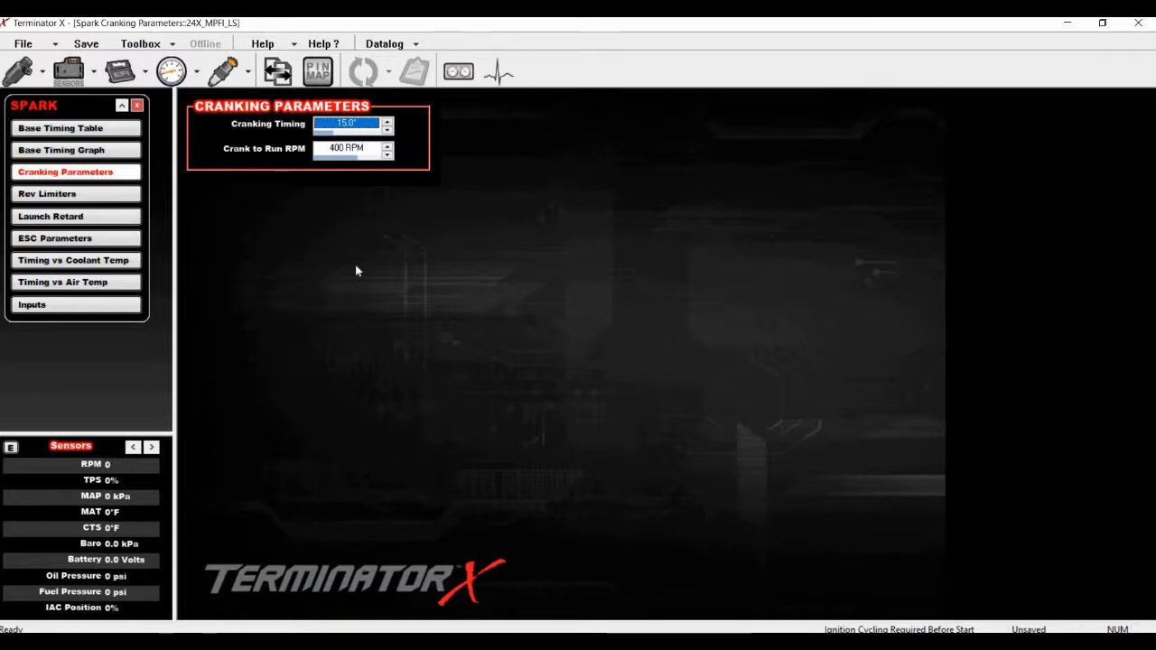
Select Spark, High Only as the main over-rev type in the spark rev limiter settings.
click(87, 199)
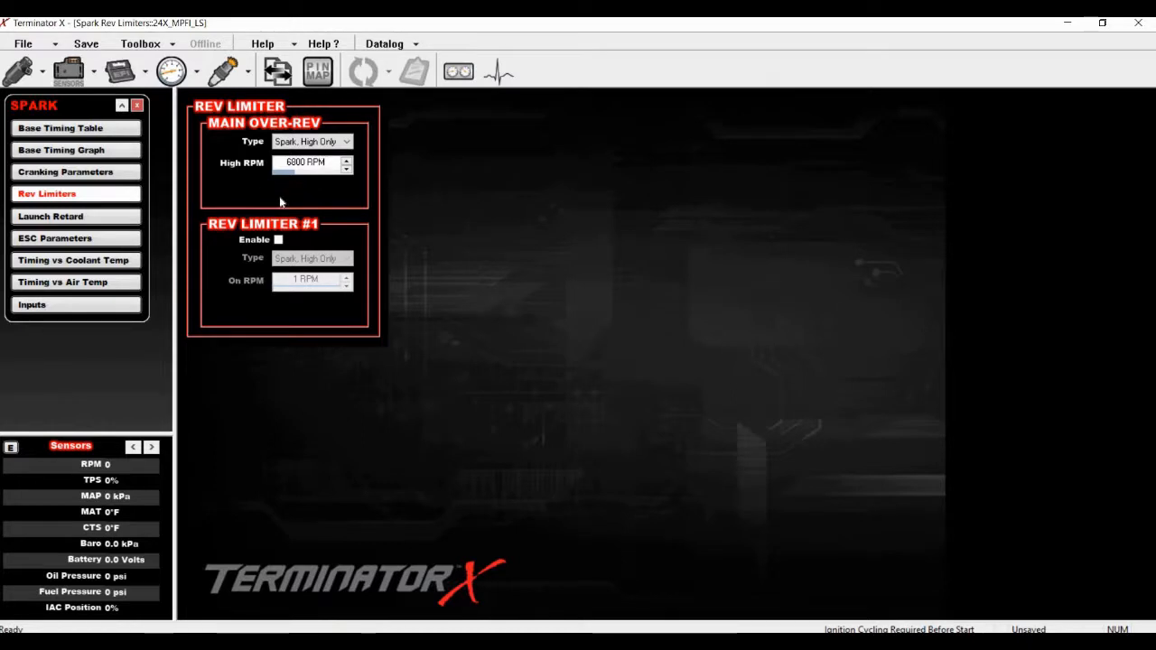
click(324, 144)
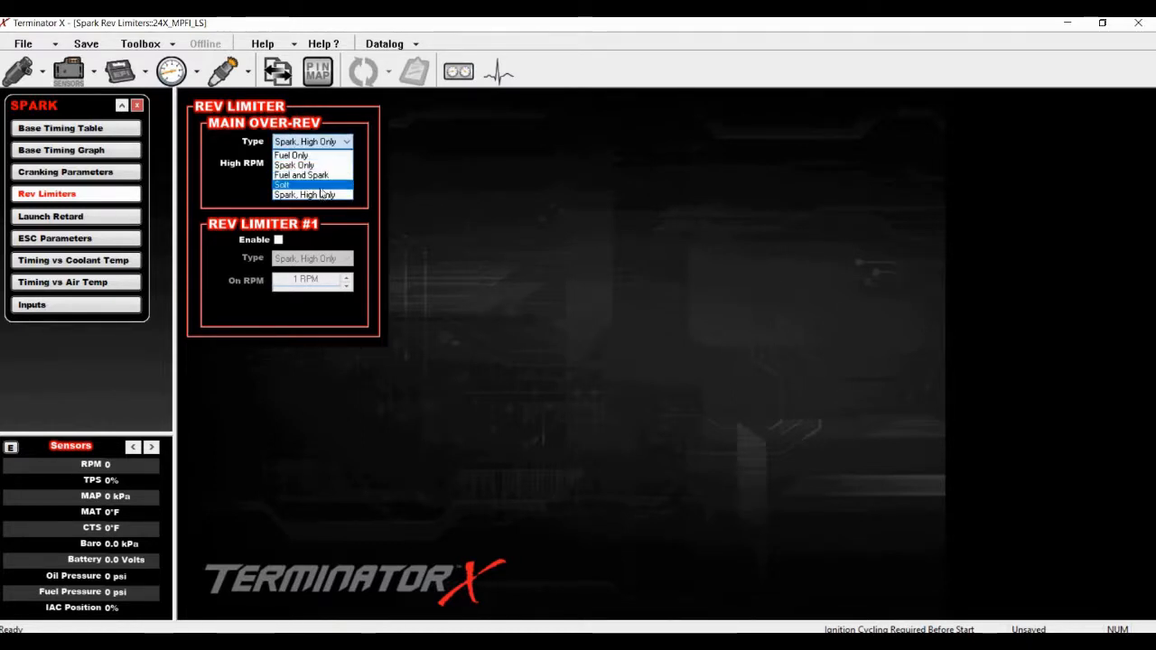
click(307, 196)
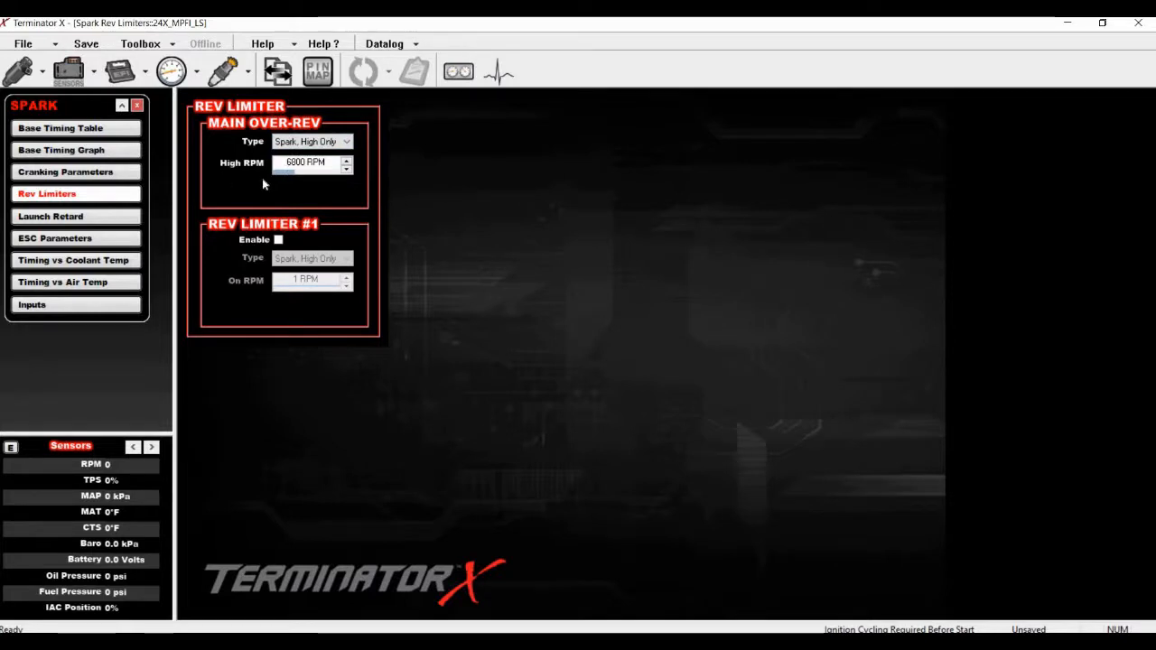
Enable Rev Limiter #1 with type Spark, High Only and set its On RPM to 3000.
click(278, 240)
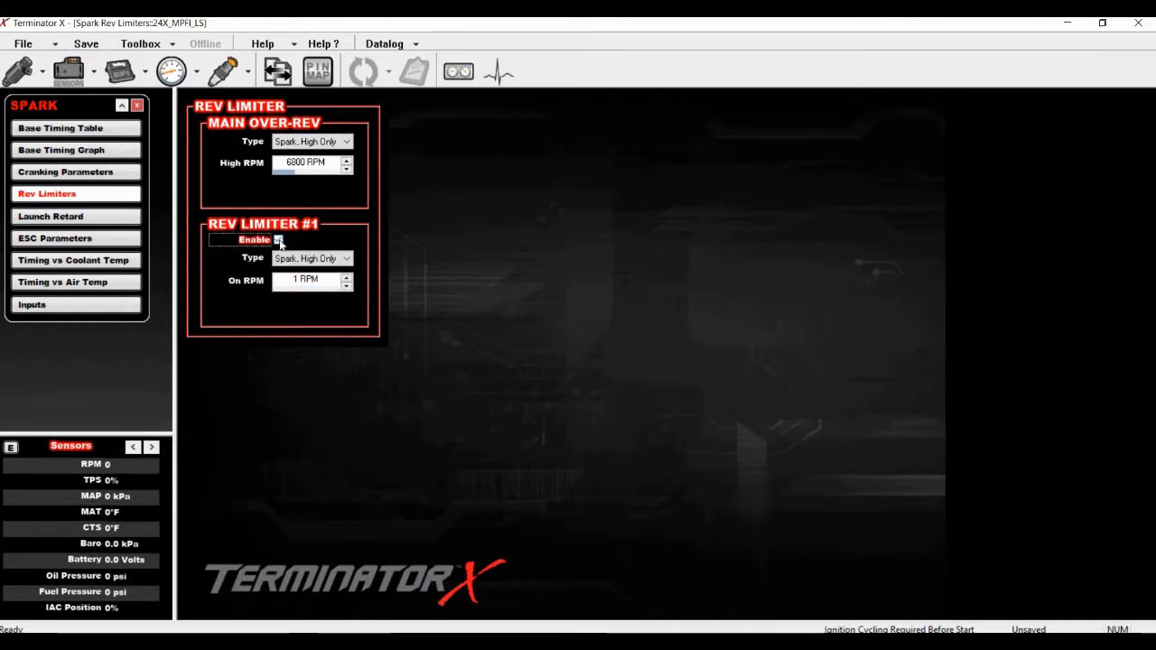
click(339, 260)
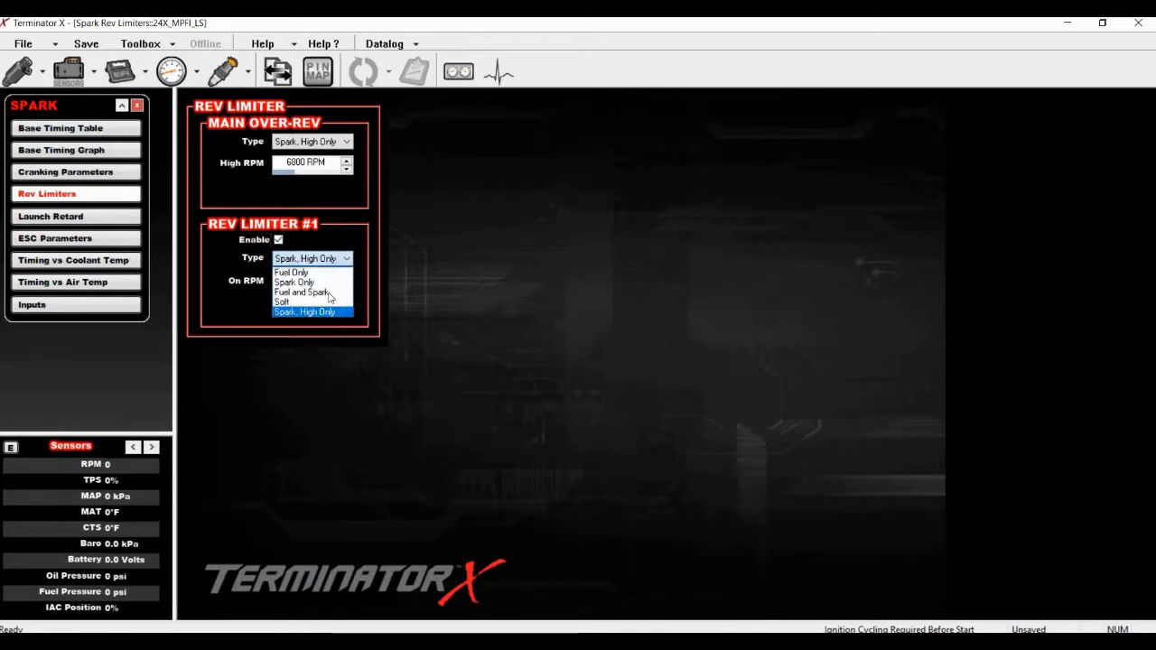
click(322, 313)
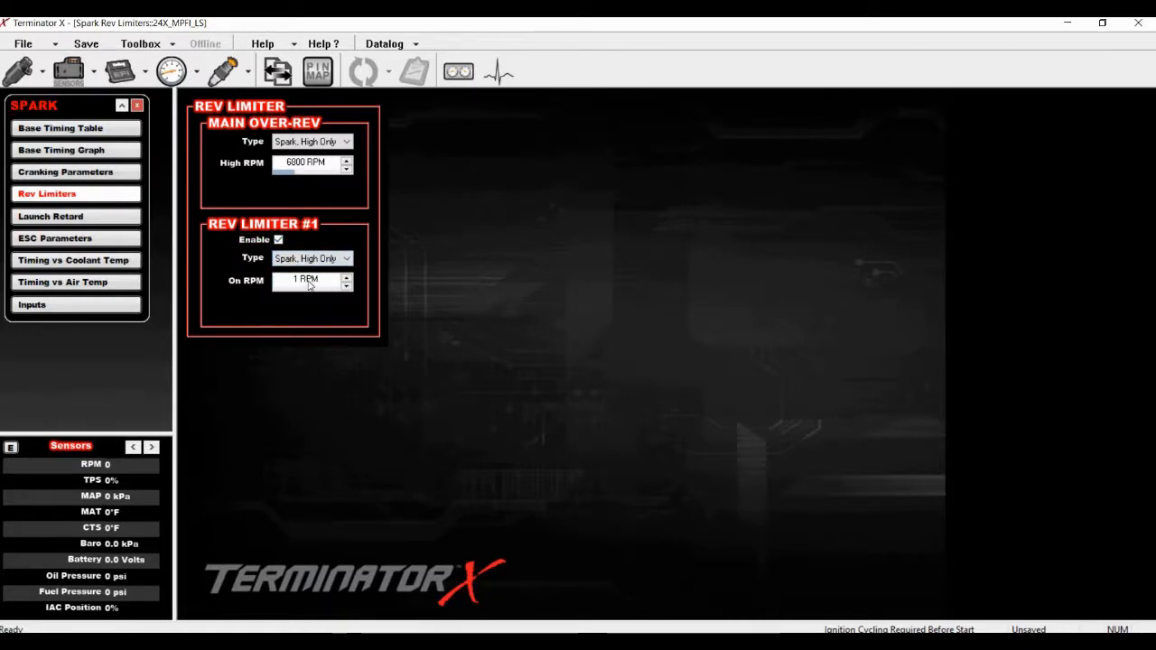
click(309, 283)
text(3000)
key(Return)
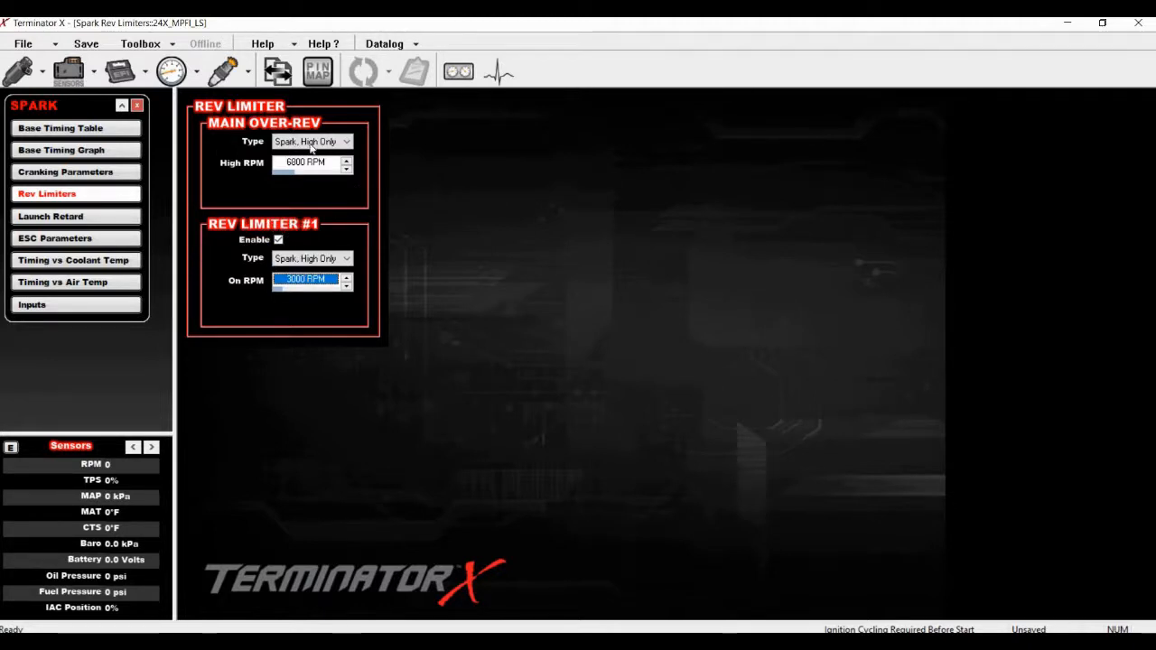
Assign the Rev Limiter #1 input to pin A3 (Input #2) on connector J1 in the ECU pin map.
click(317, 70)
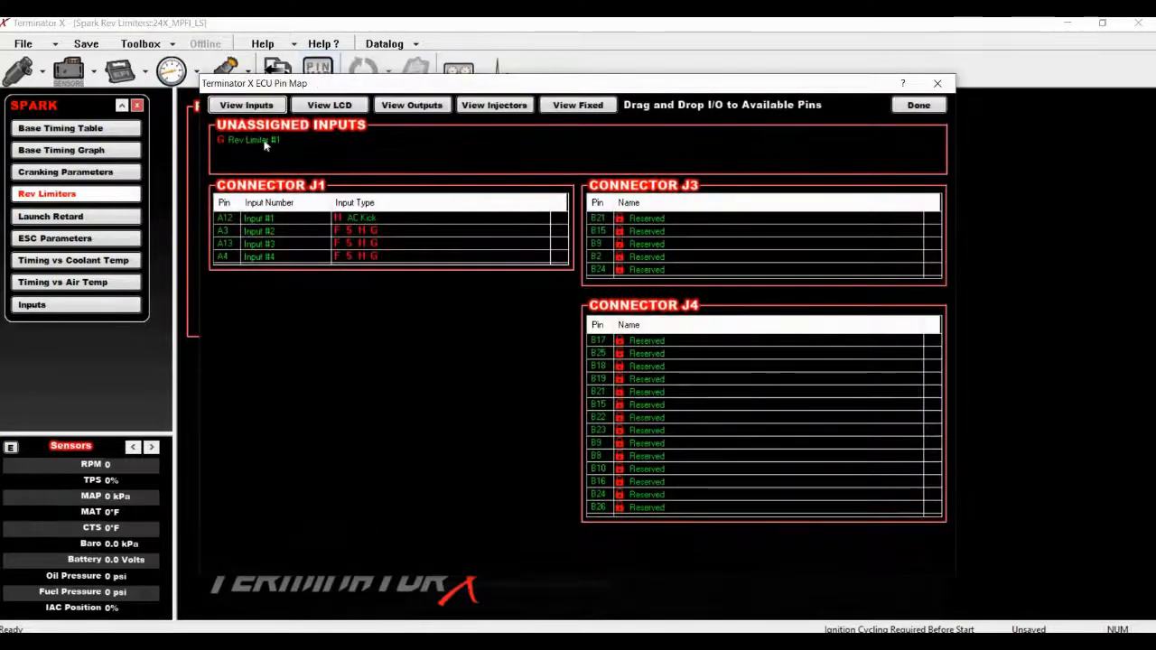
drag(267, 143, 358, 236)
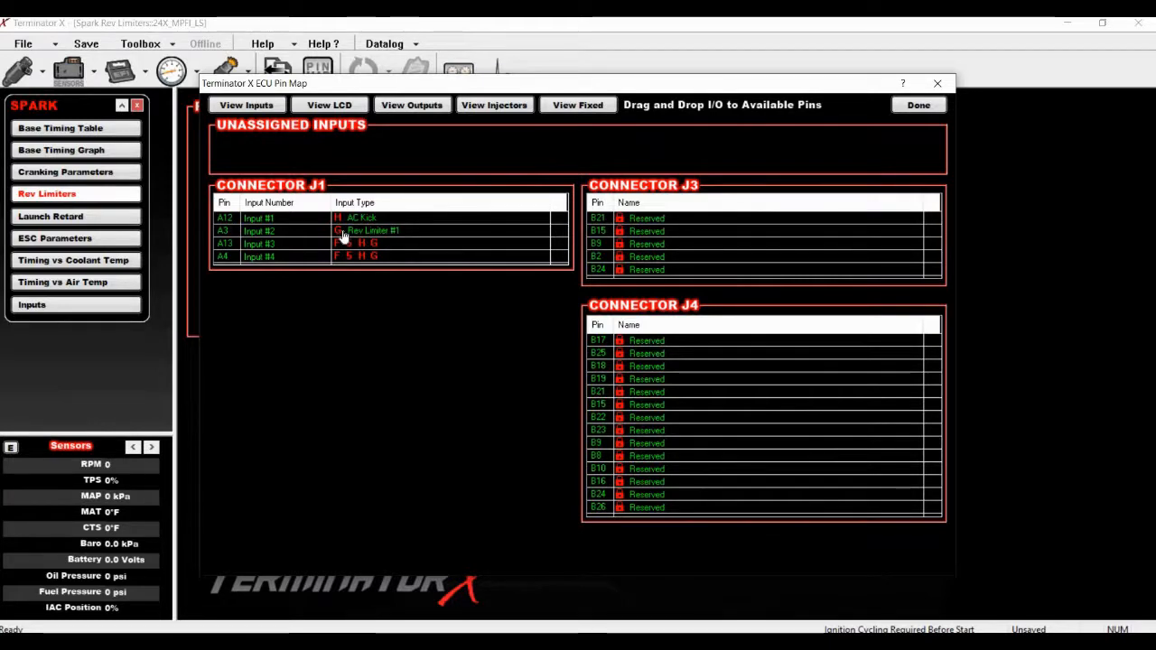
click(918, 107)
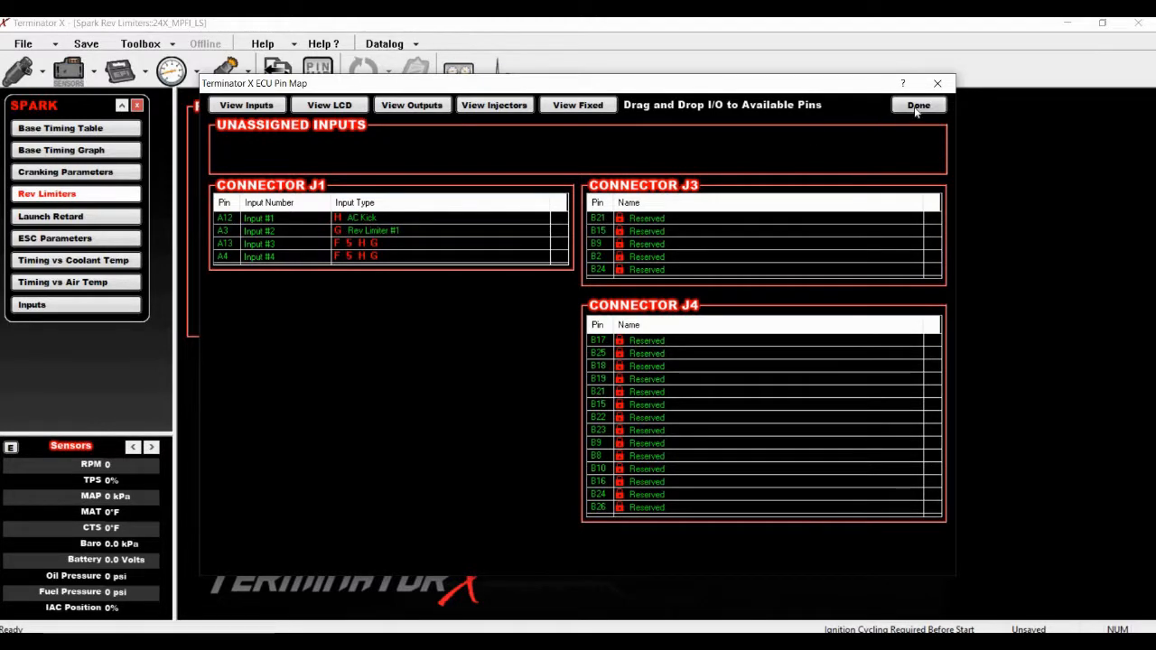
Enable launch retard with Retard #1 type Activate At Input Release and TIME as the X axis.
click(90, 219)
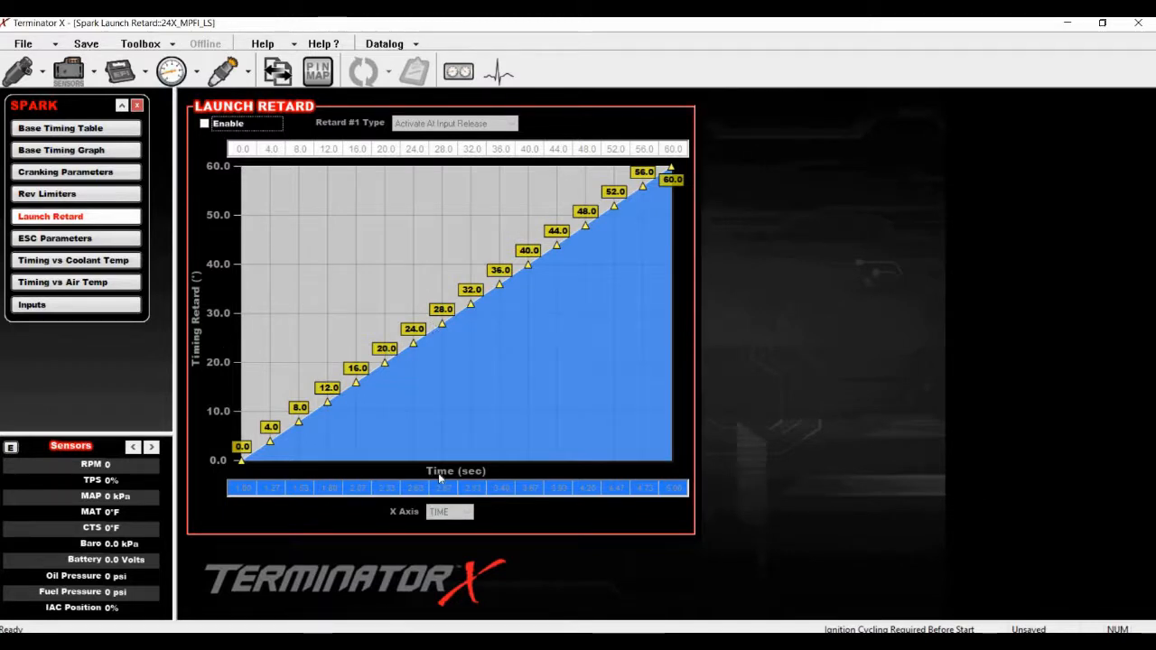
click(205, 124)
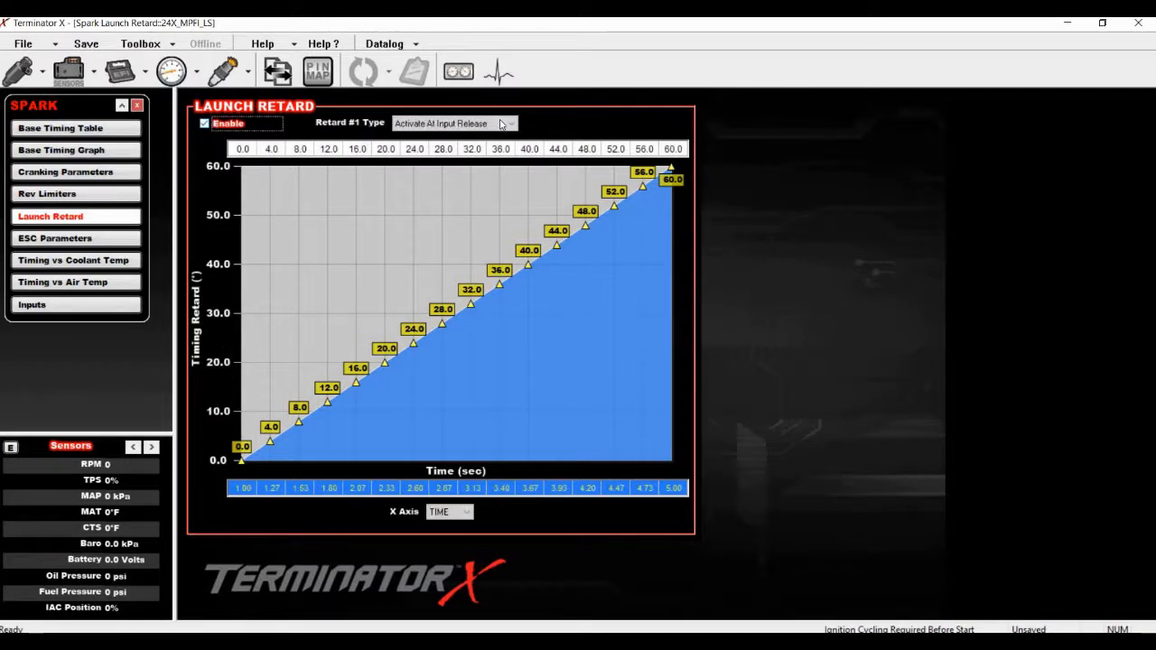
click(456, 124)
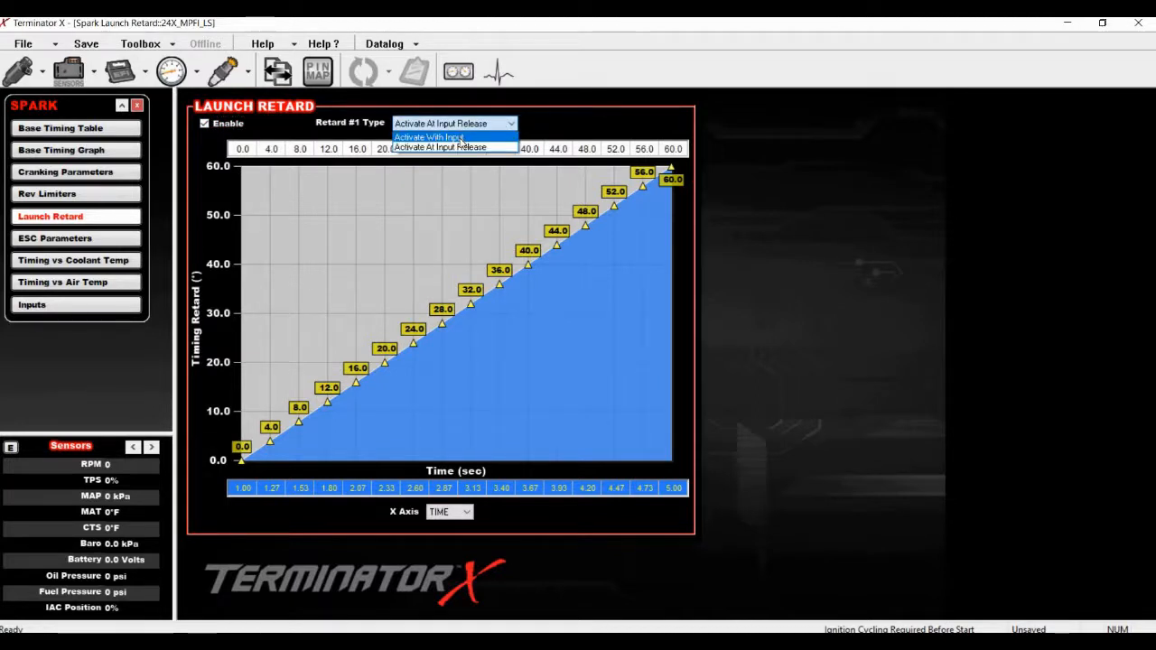
click(459, 138)
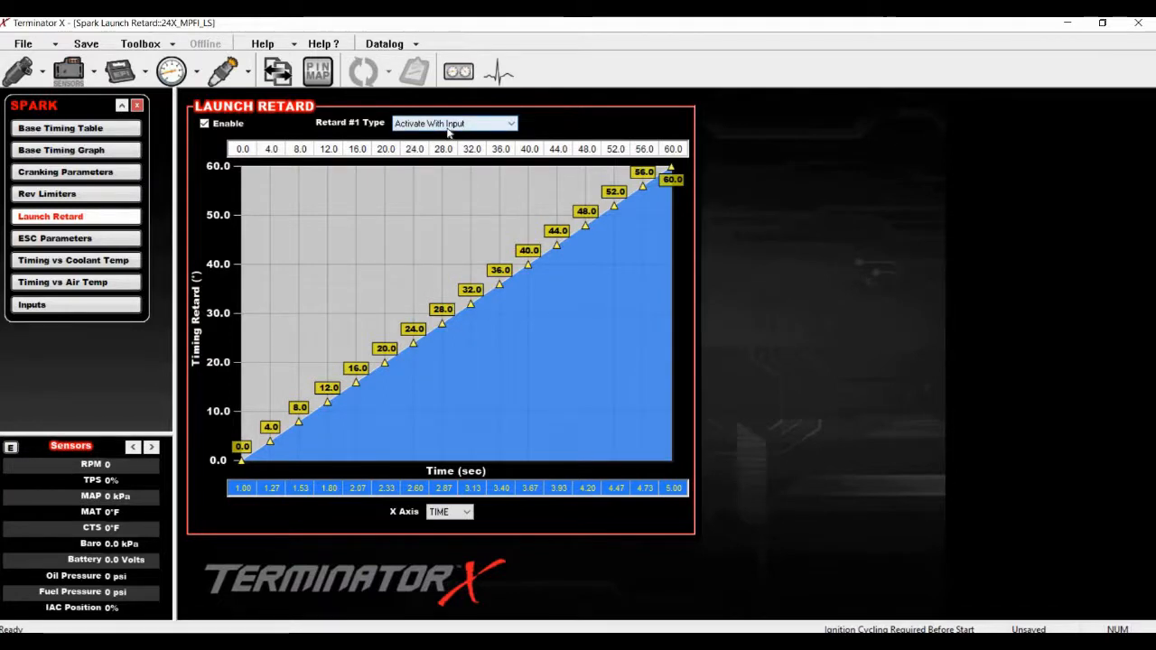
click(448, 127)
click(445, 149)
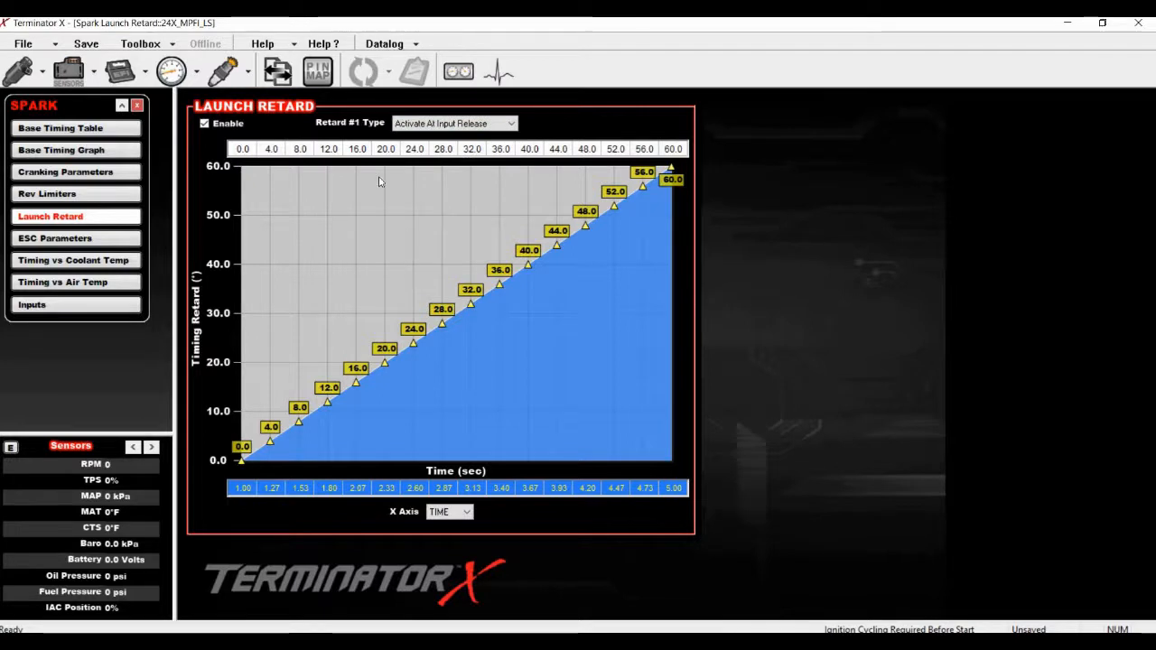
click(456, 516)
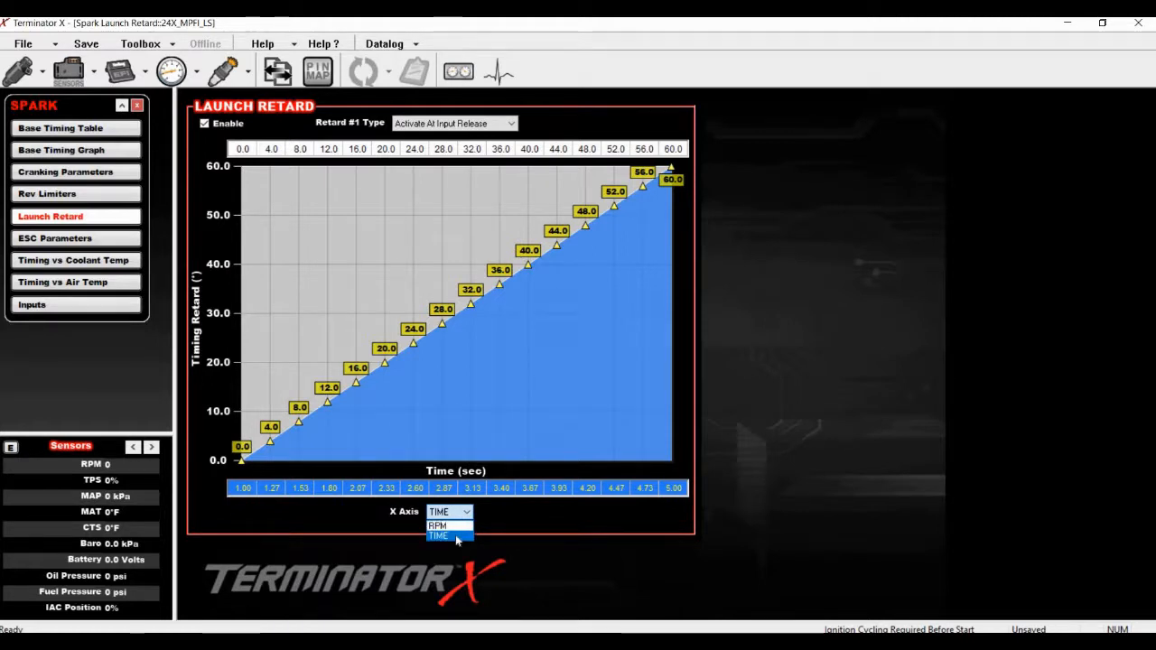
click(455, 536)
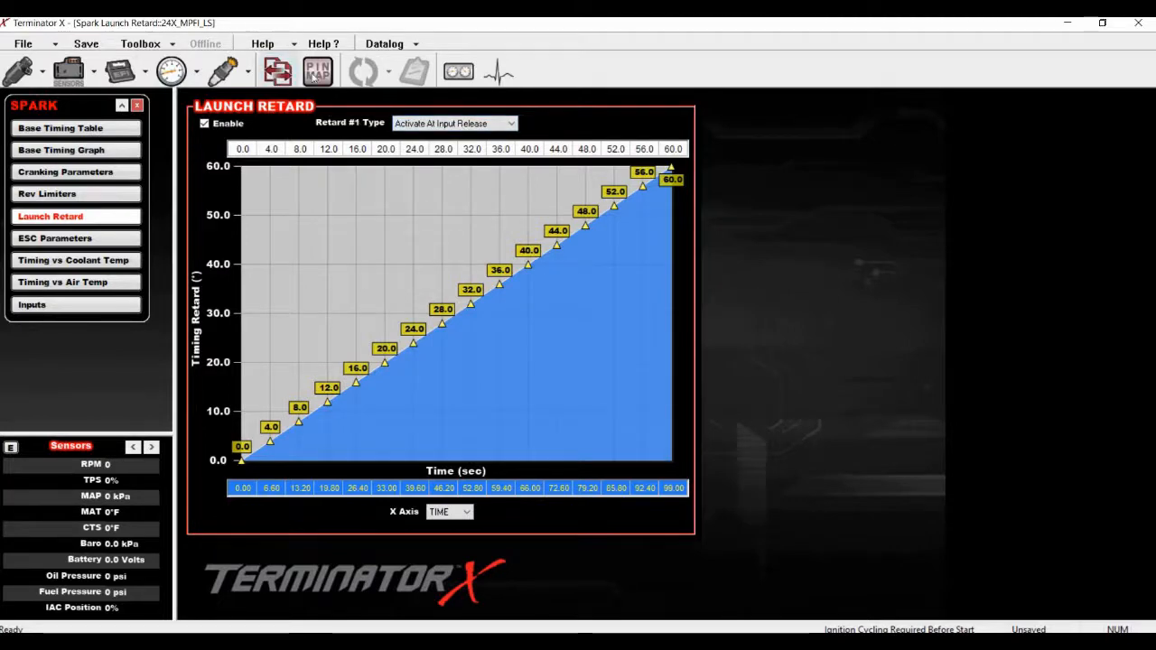
Assign the Launch Retard input to pin A13 (Input #3) on connector J1 in the ECU pin map.
click(318, 70)
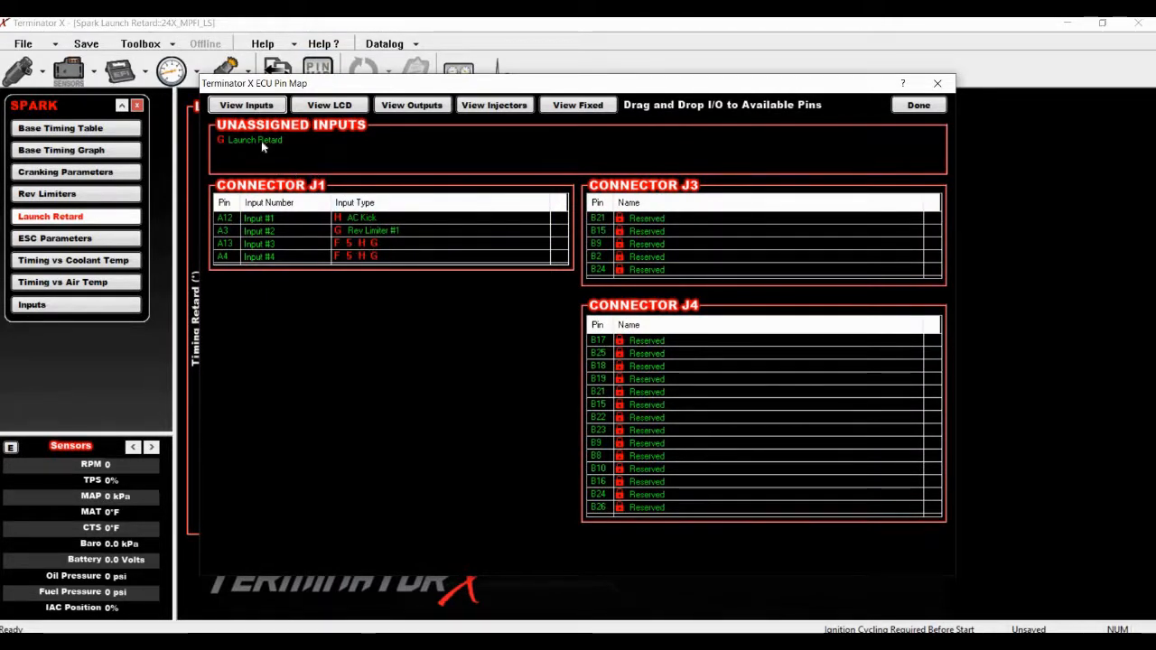
drag(261, 141, 410, 256)
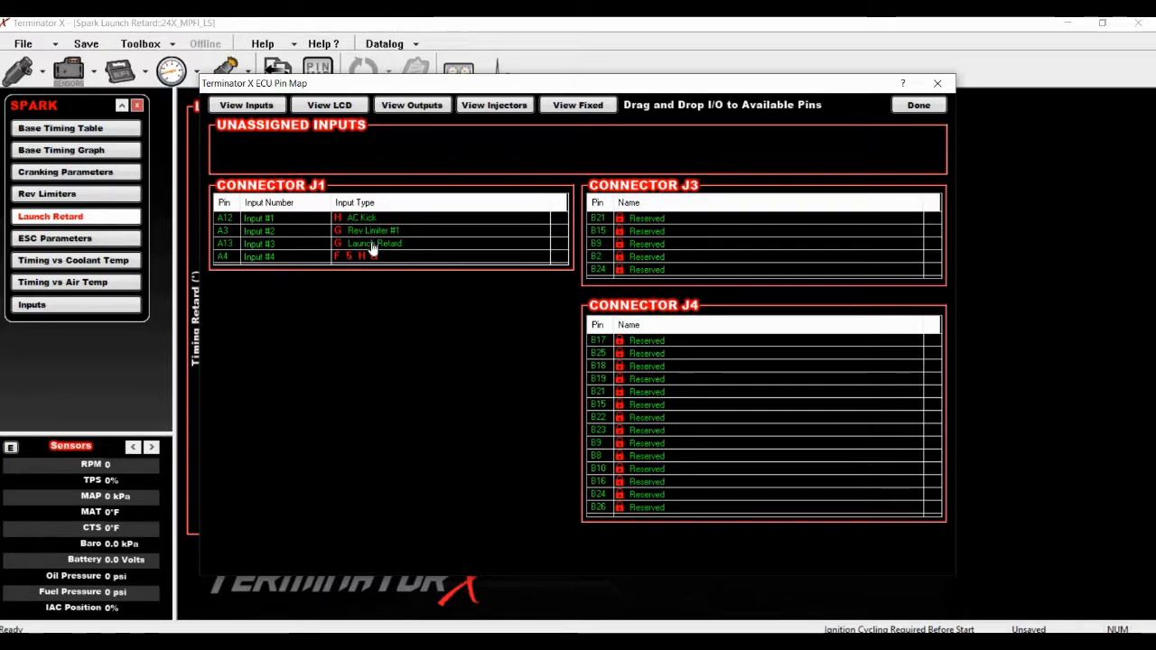
click(919, 106)
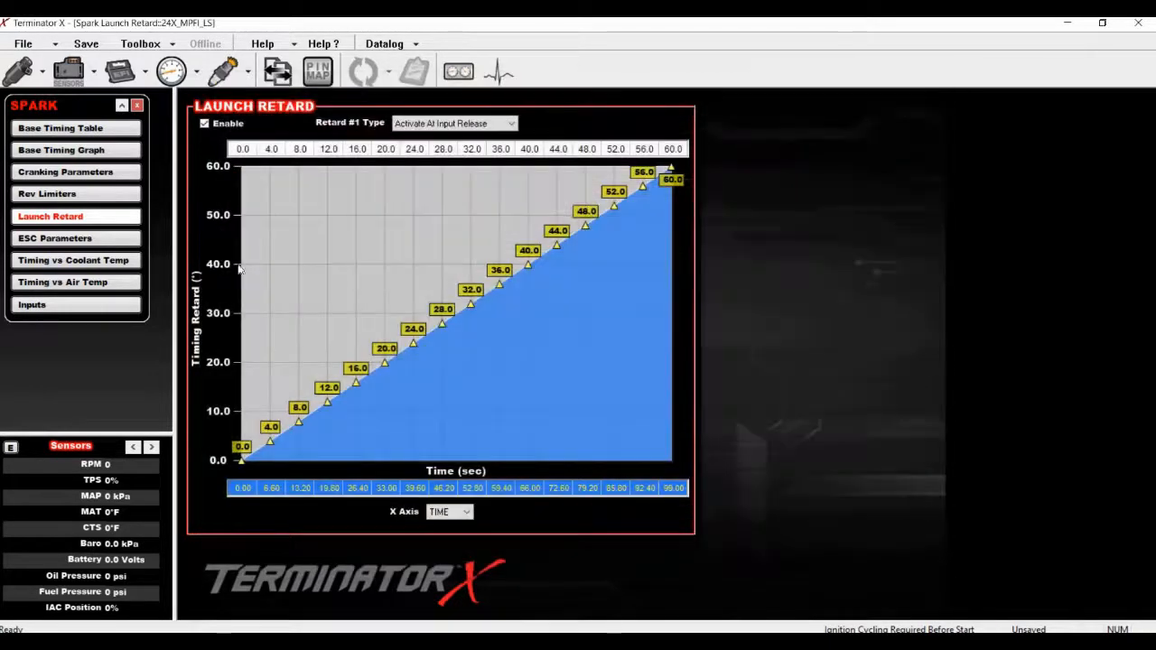
Review the spark ESC parameters and the timing curves versus coolant temperature and air temperature.
click(87, 237)
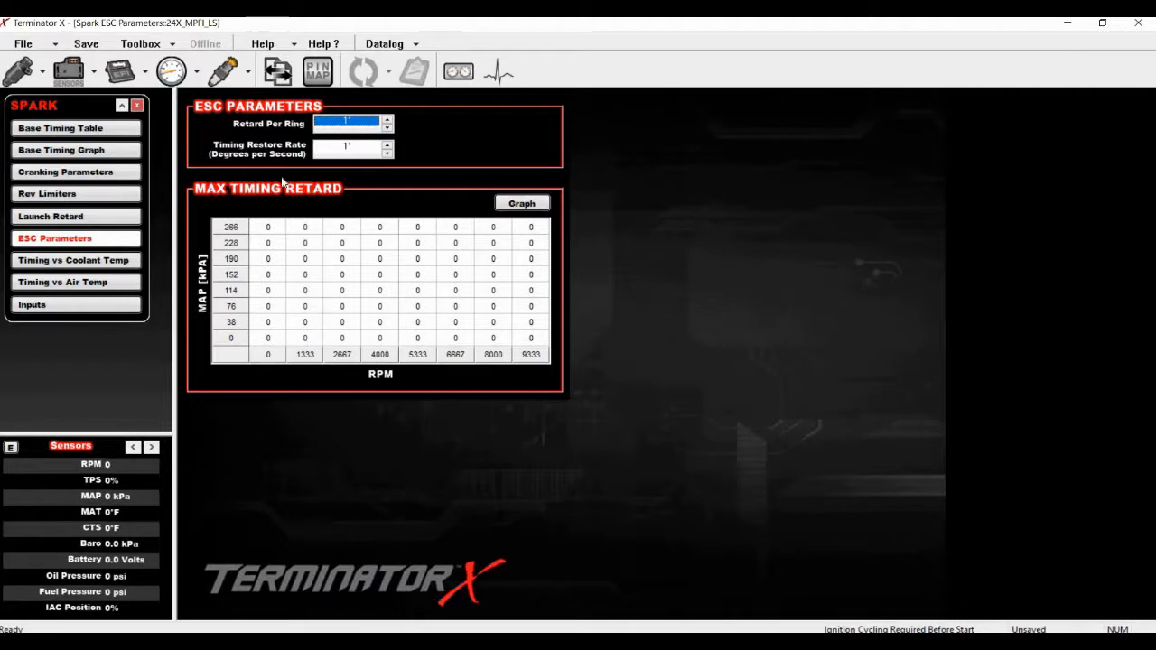
click(72, 260)
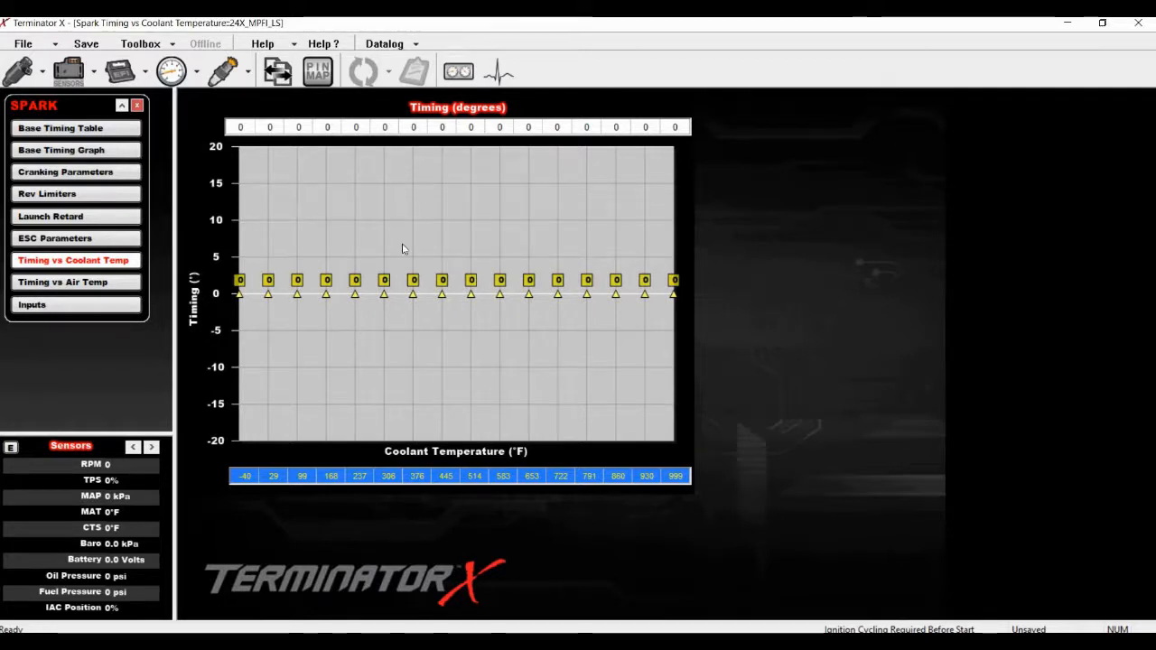
click(71, 285)
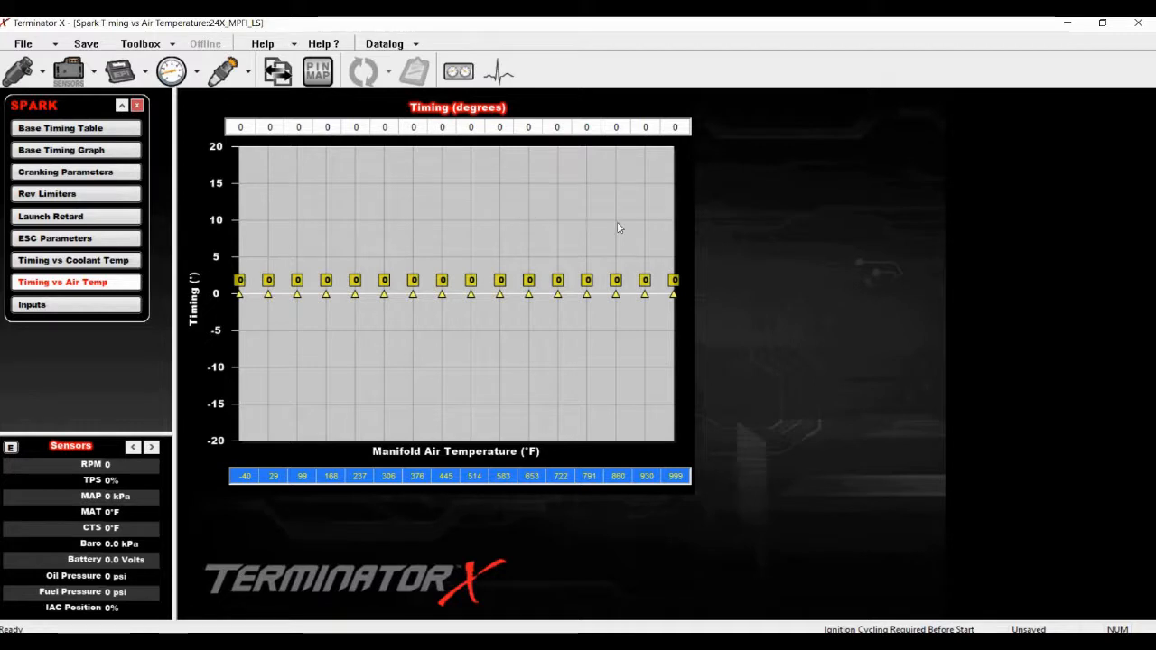
Set the Rev Limiter #1 input type to +12V in the spark inputs and close the spark settings.
click(88, 308)
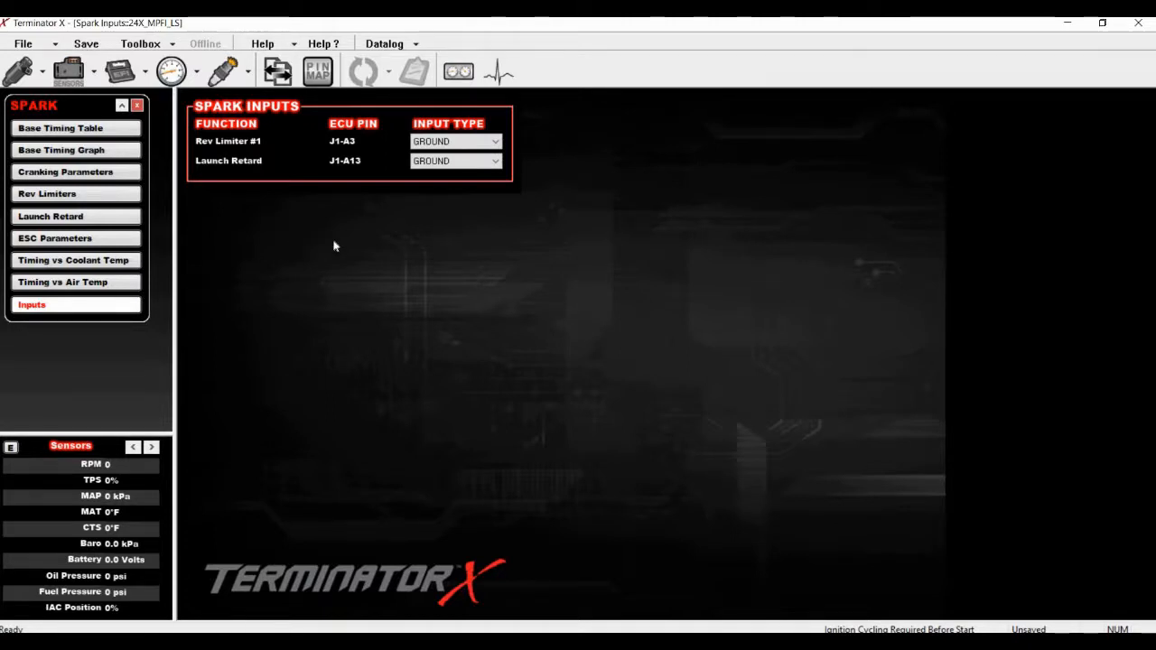
click(456, 141)
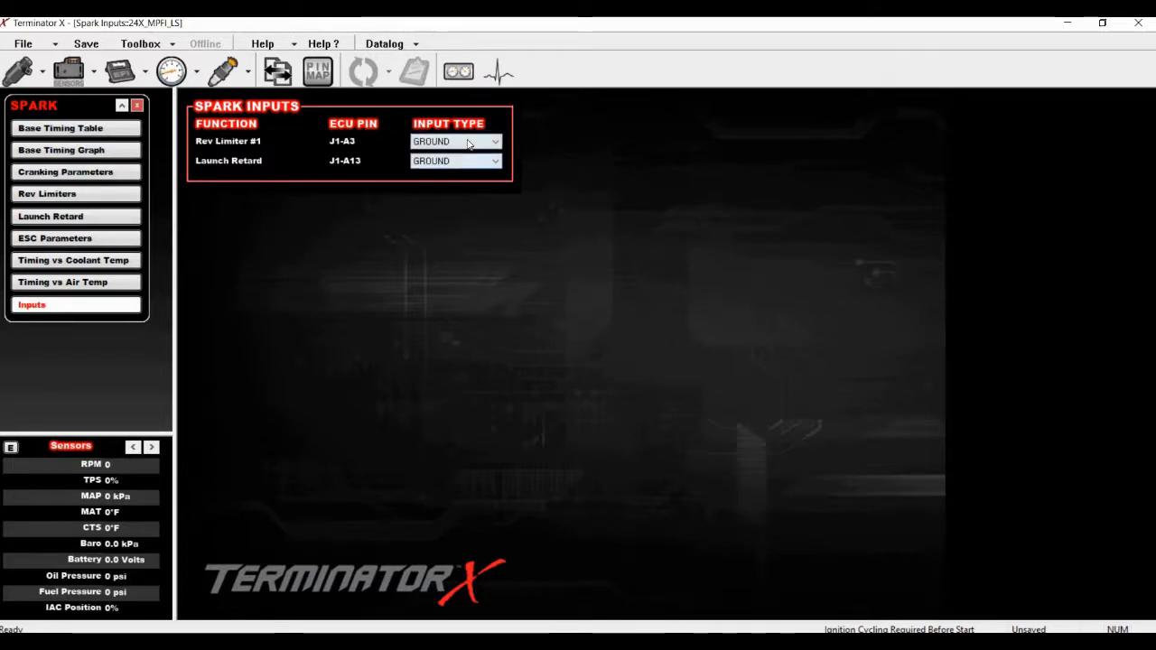
click(452, 160)
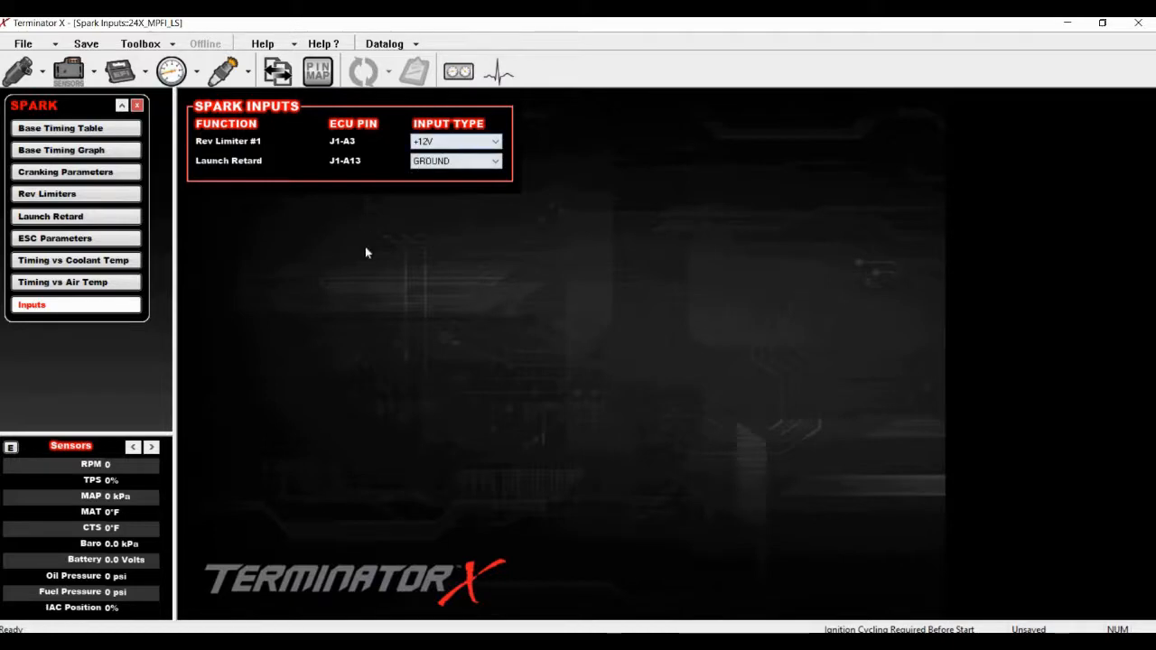
click(137, 105)
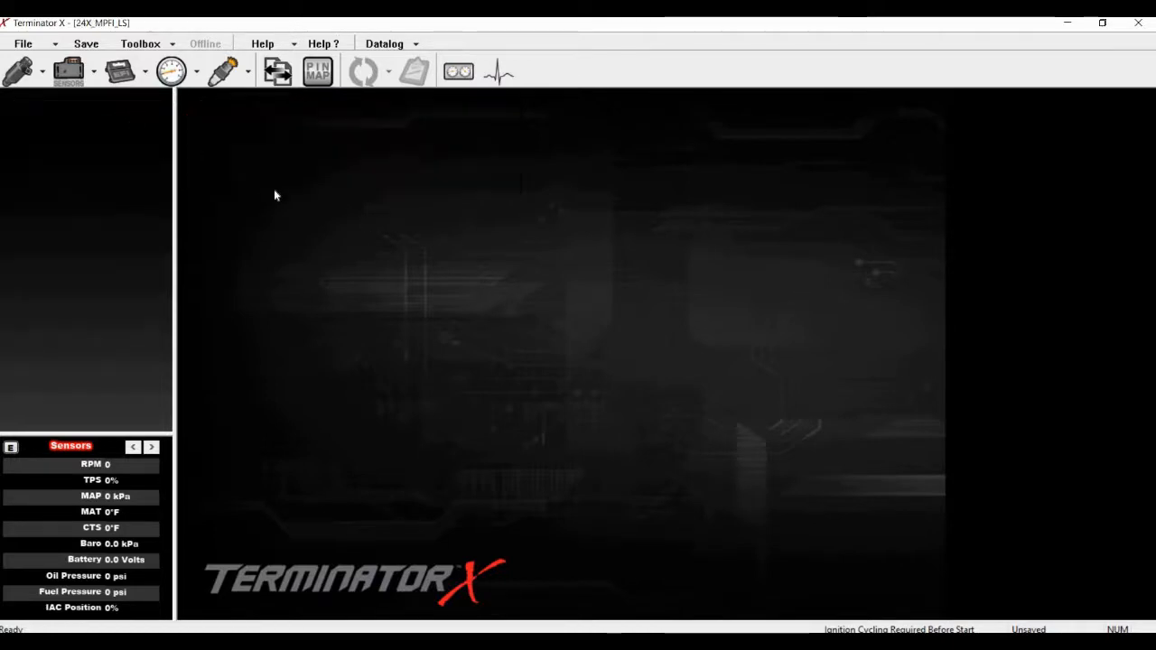
Review the input and output pin assignments in the ECU pin map and close it.
click(317, 72)
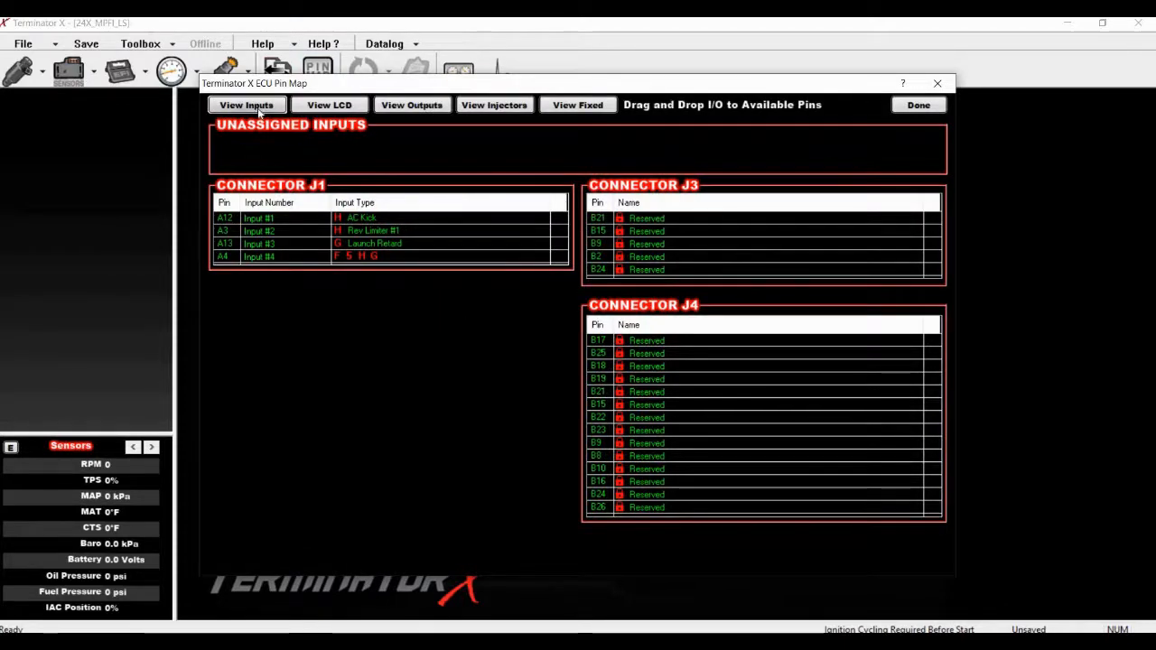
click(413, 107)
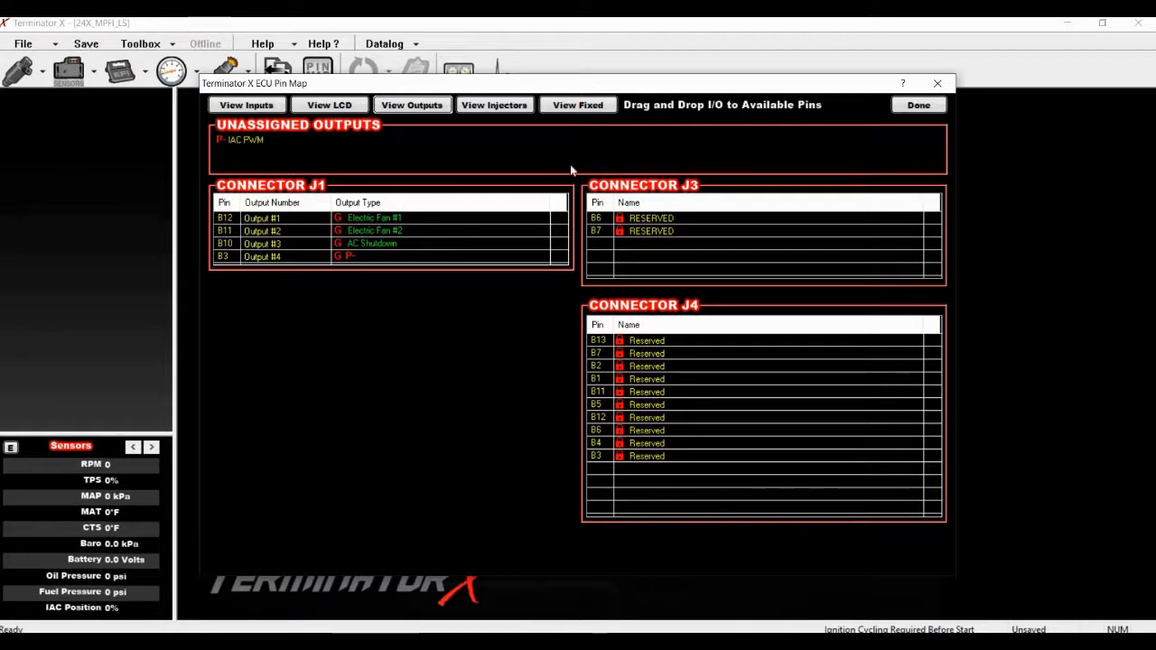
click(917, 106)
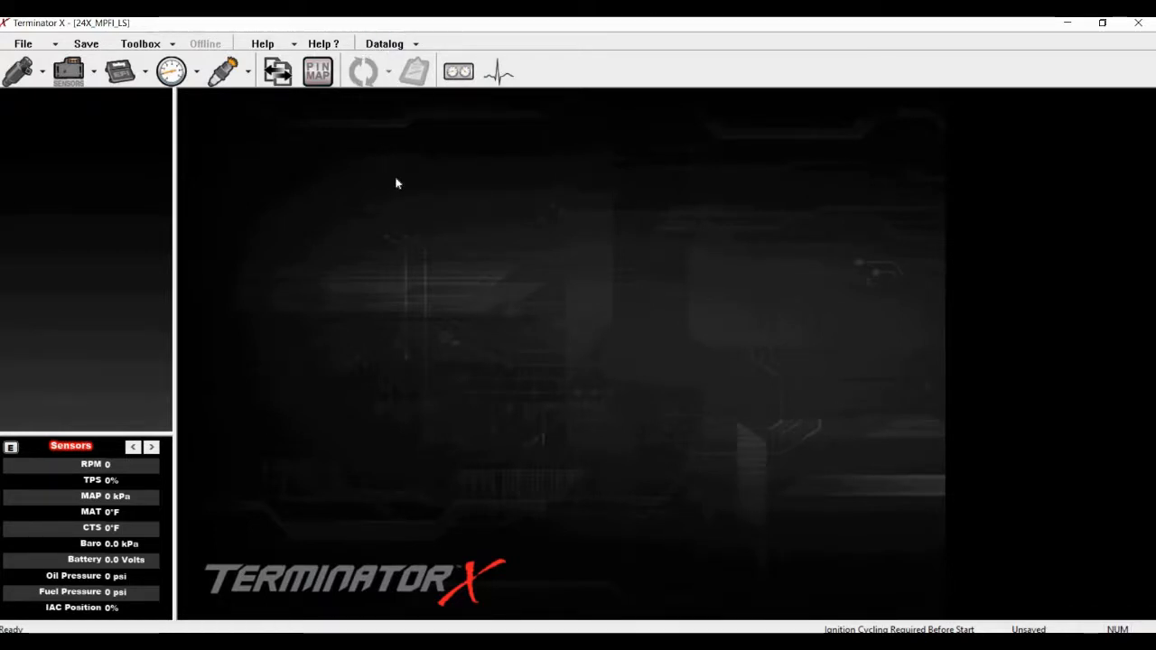
View the gauge panel and the strip chart, closing each one after inspection.
click(460, 79)
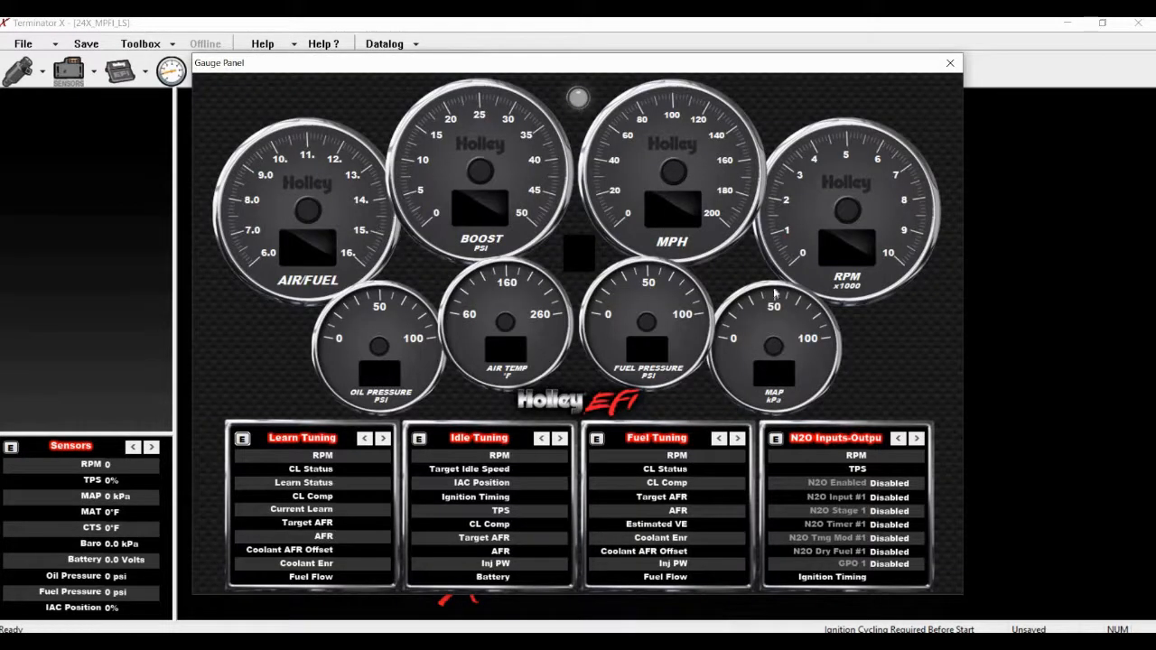
click(950, 62)
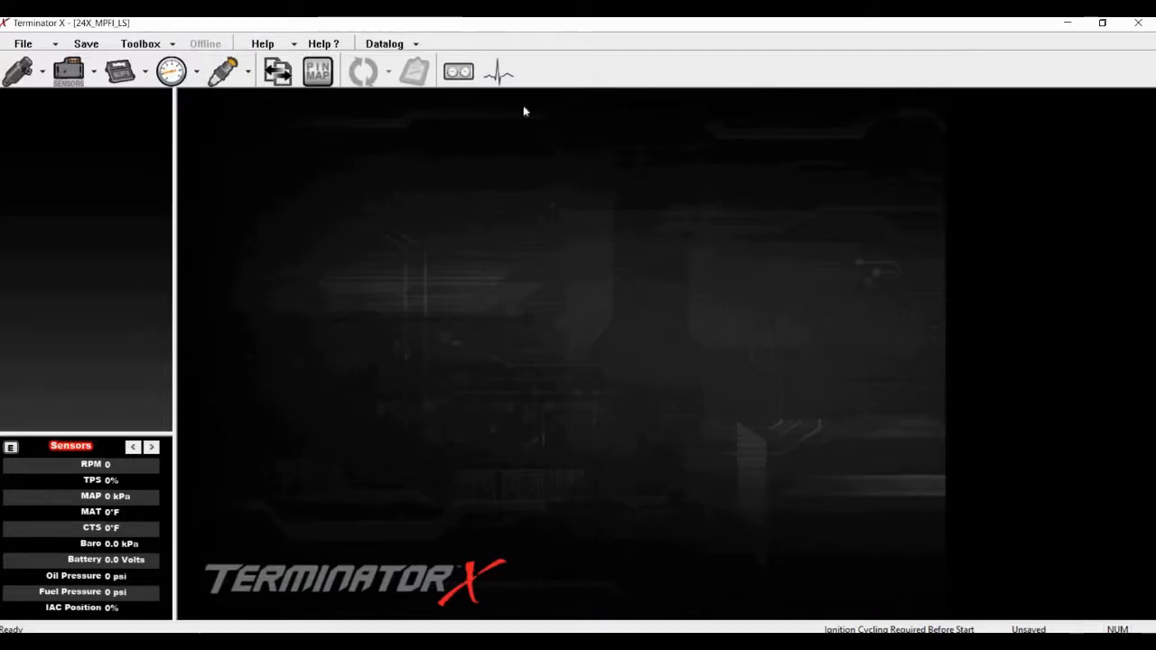
click(501, 76)
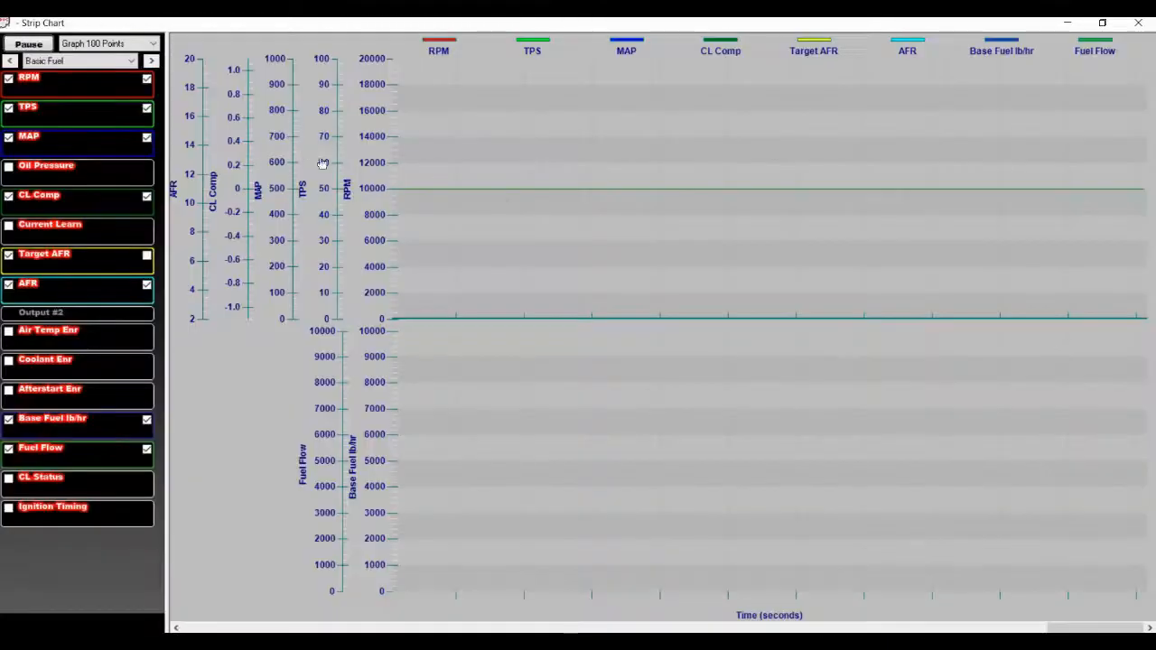
click(1138, 22)
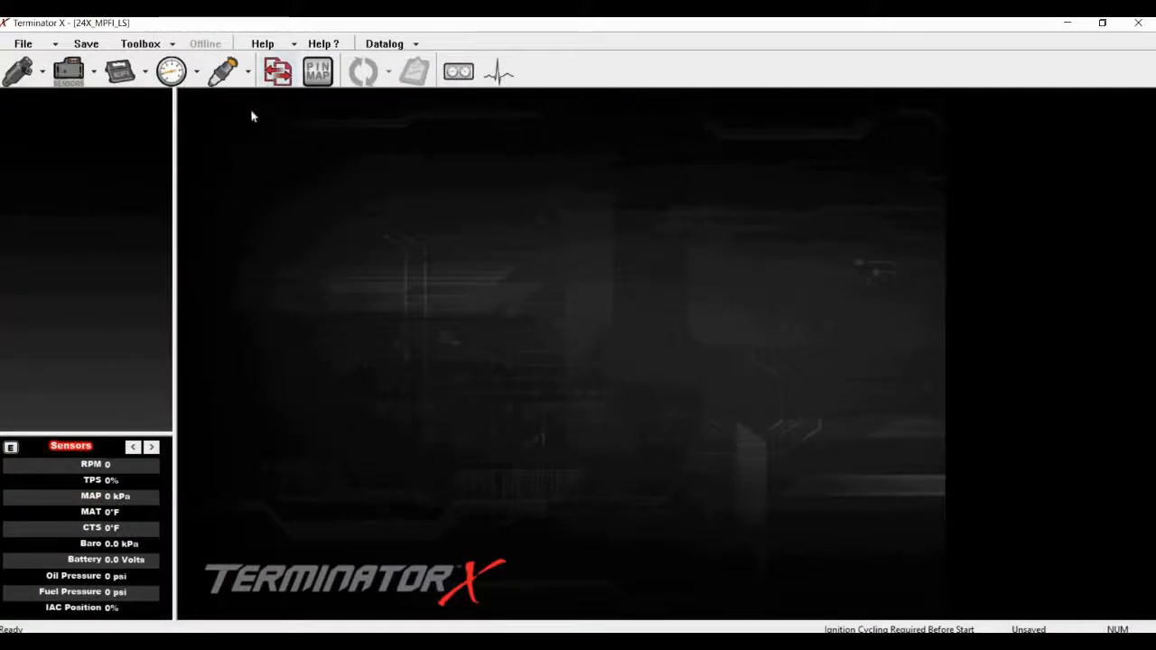